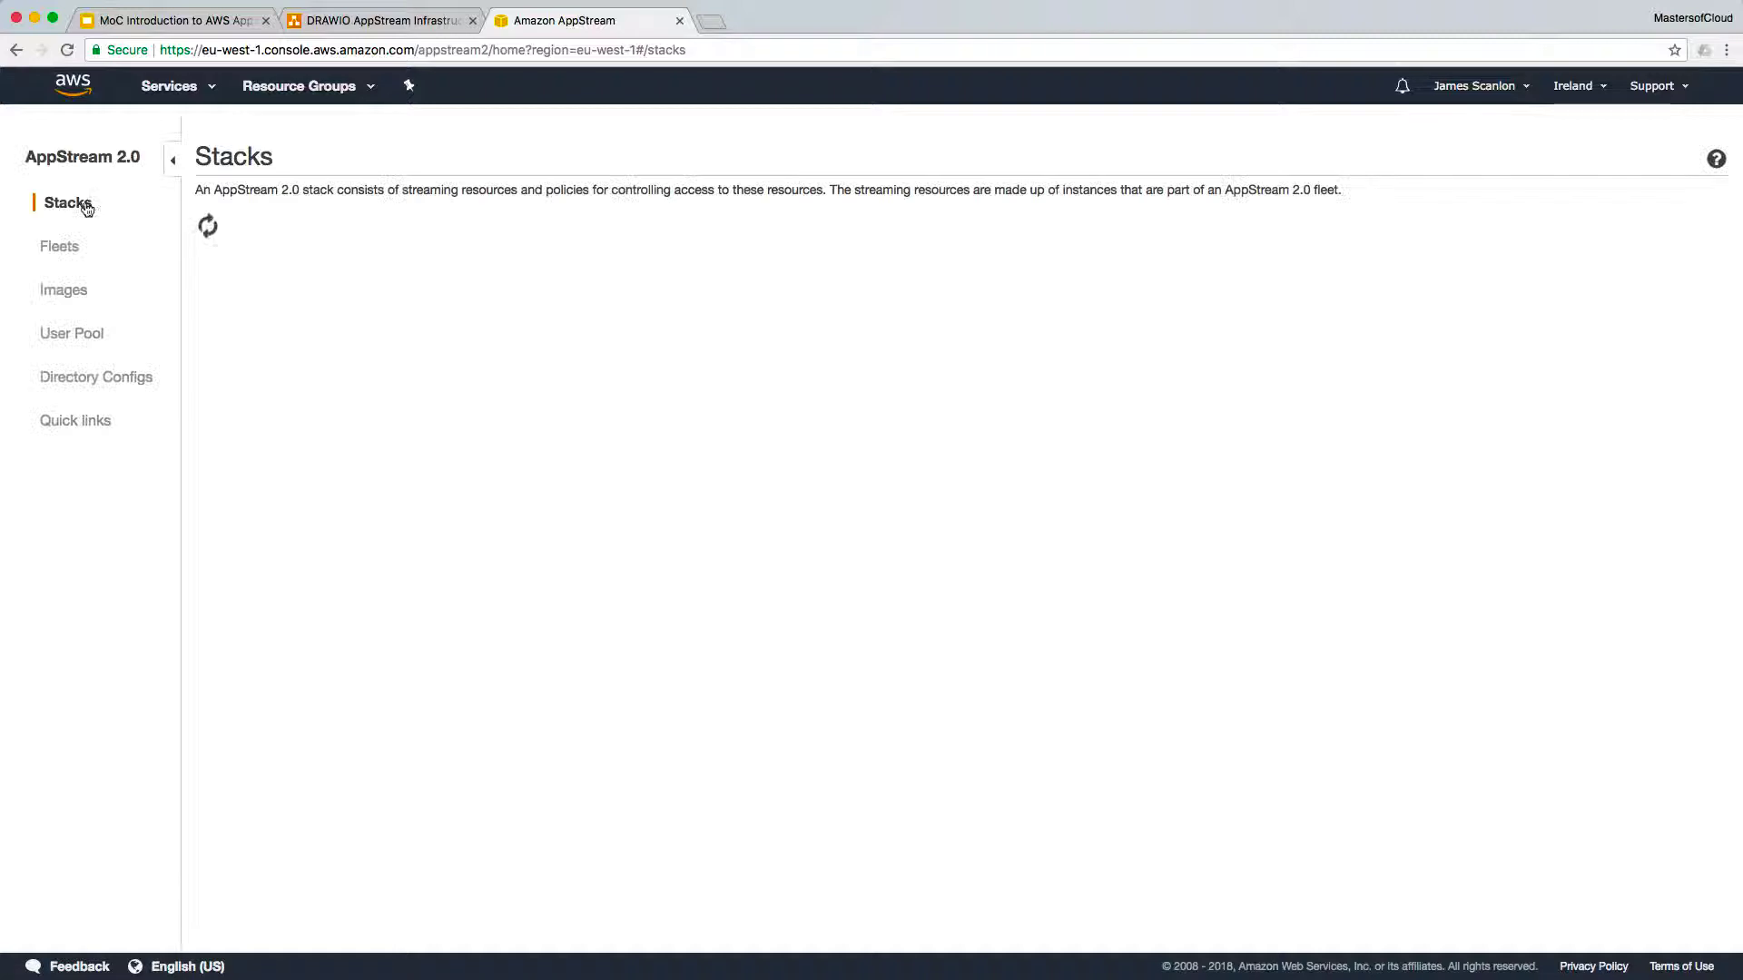
Step: Enable Home Folders storage for the APS_STACK_DEMO01 stack
{"action": "left_click", "coordinate": [215, 363]}
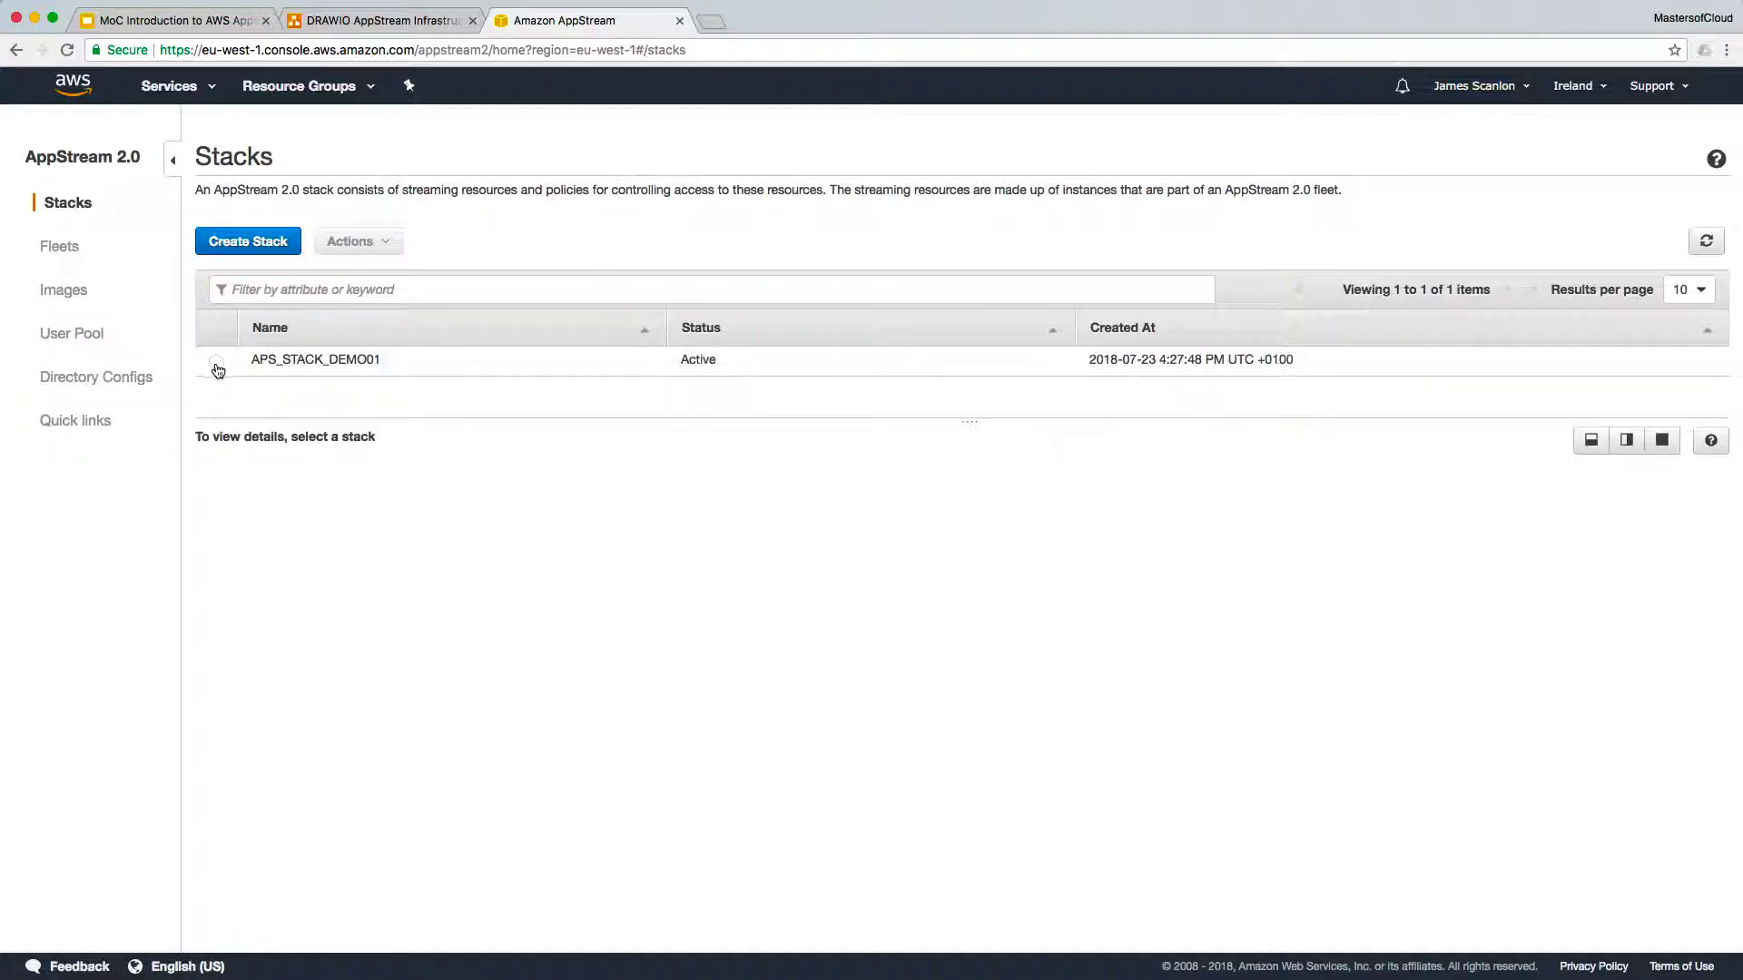
{"action": "left_click", "coordinate": [382, 245]}
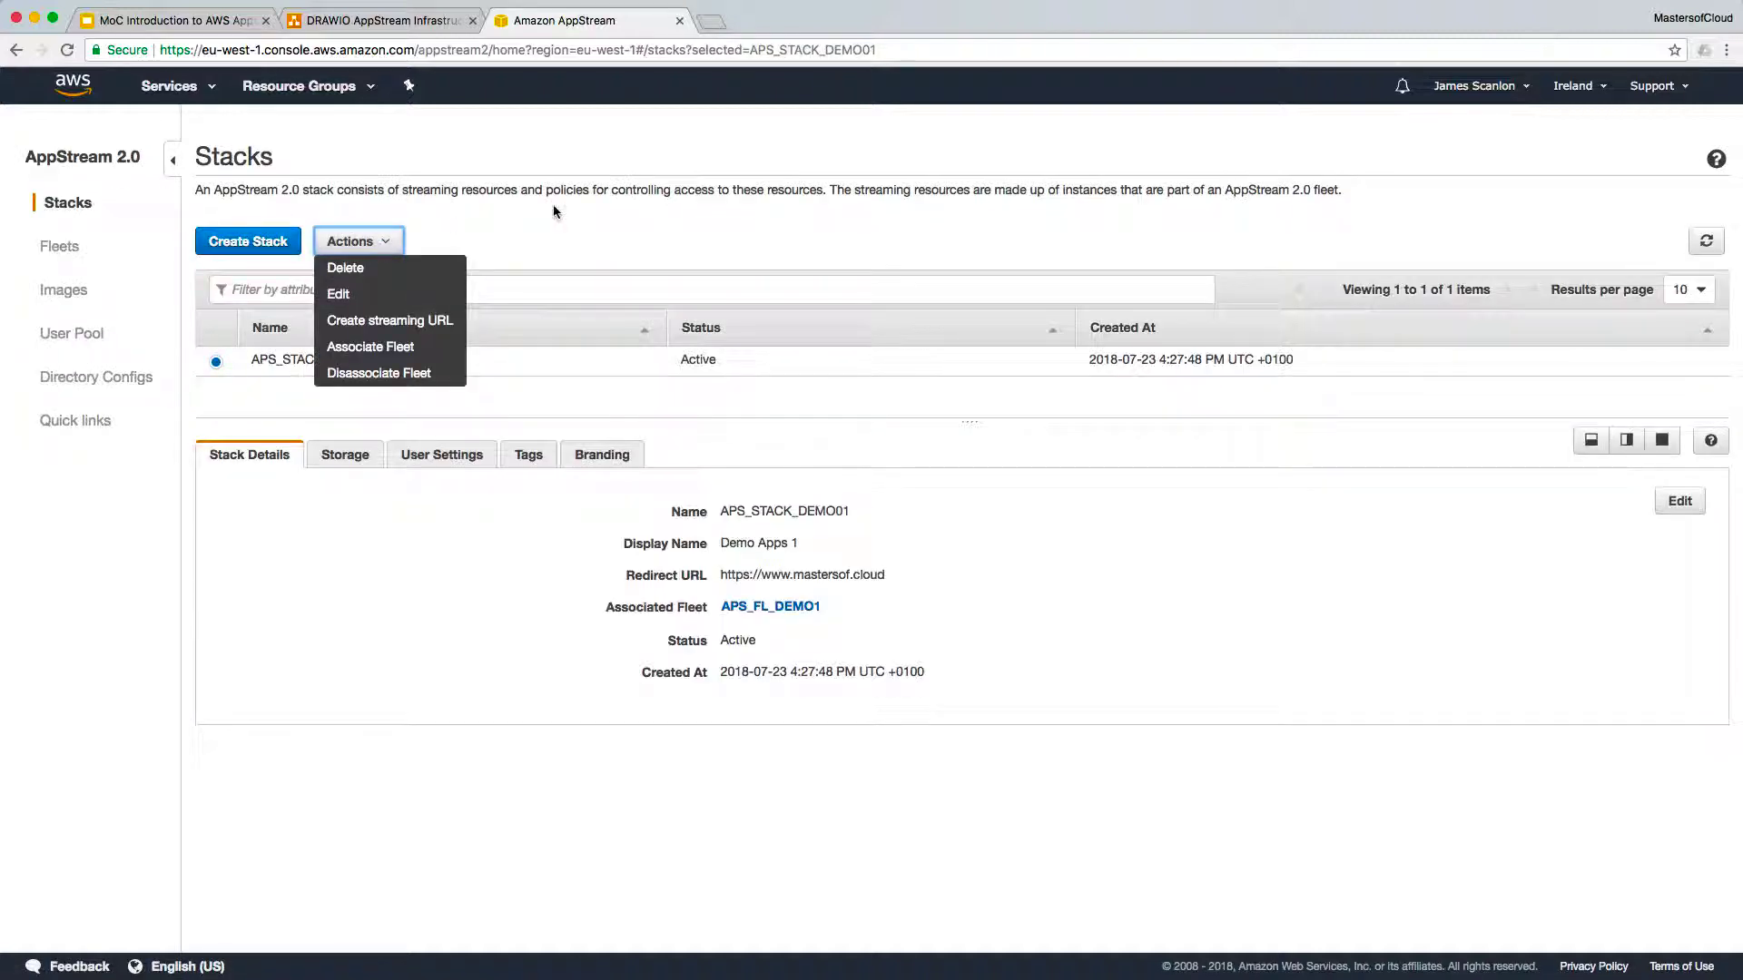
{"action": "left_click", "coordinate": [595, 210]}
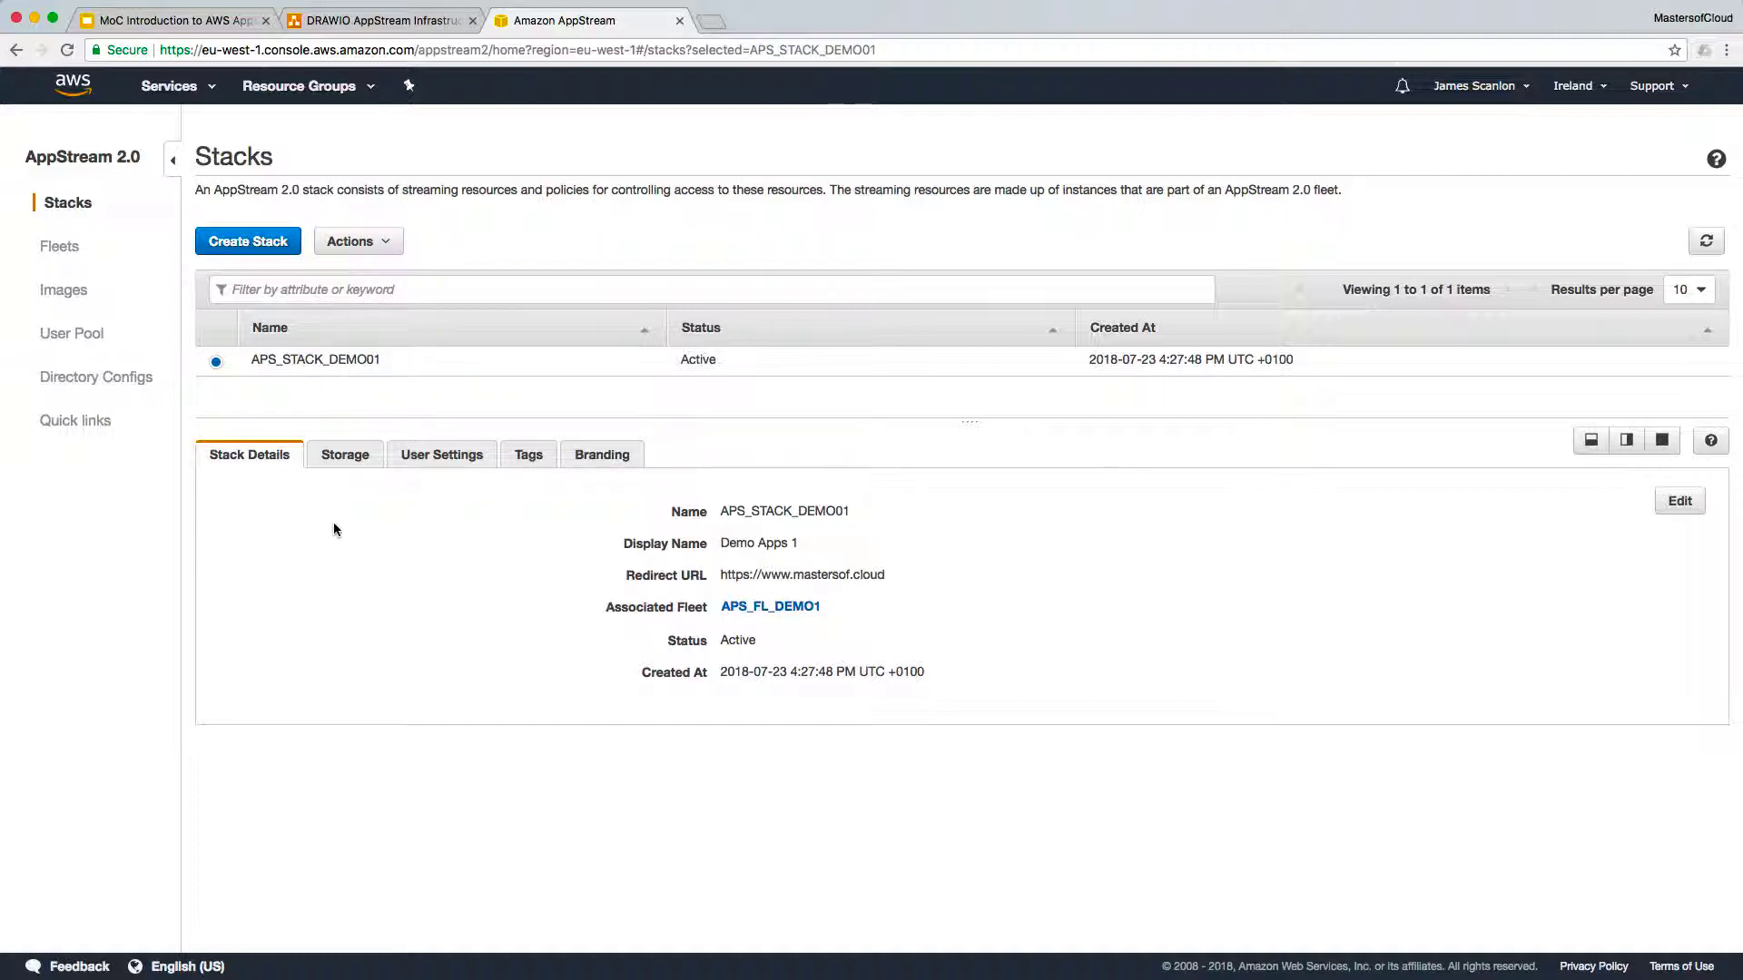
{"action": "left_click", "coordinate": [364, 456]}
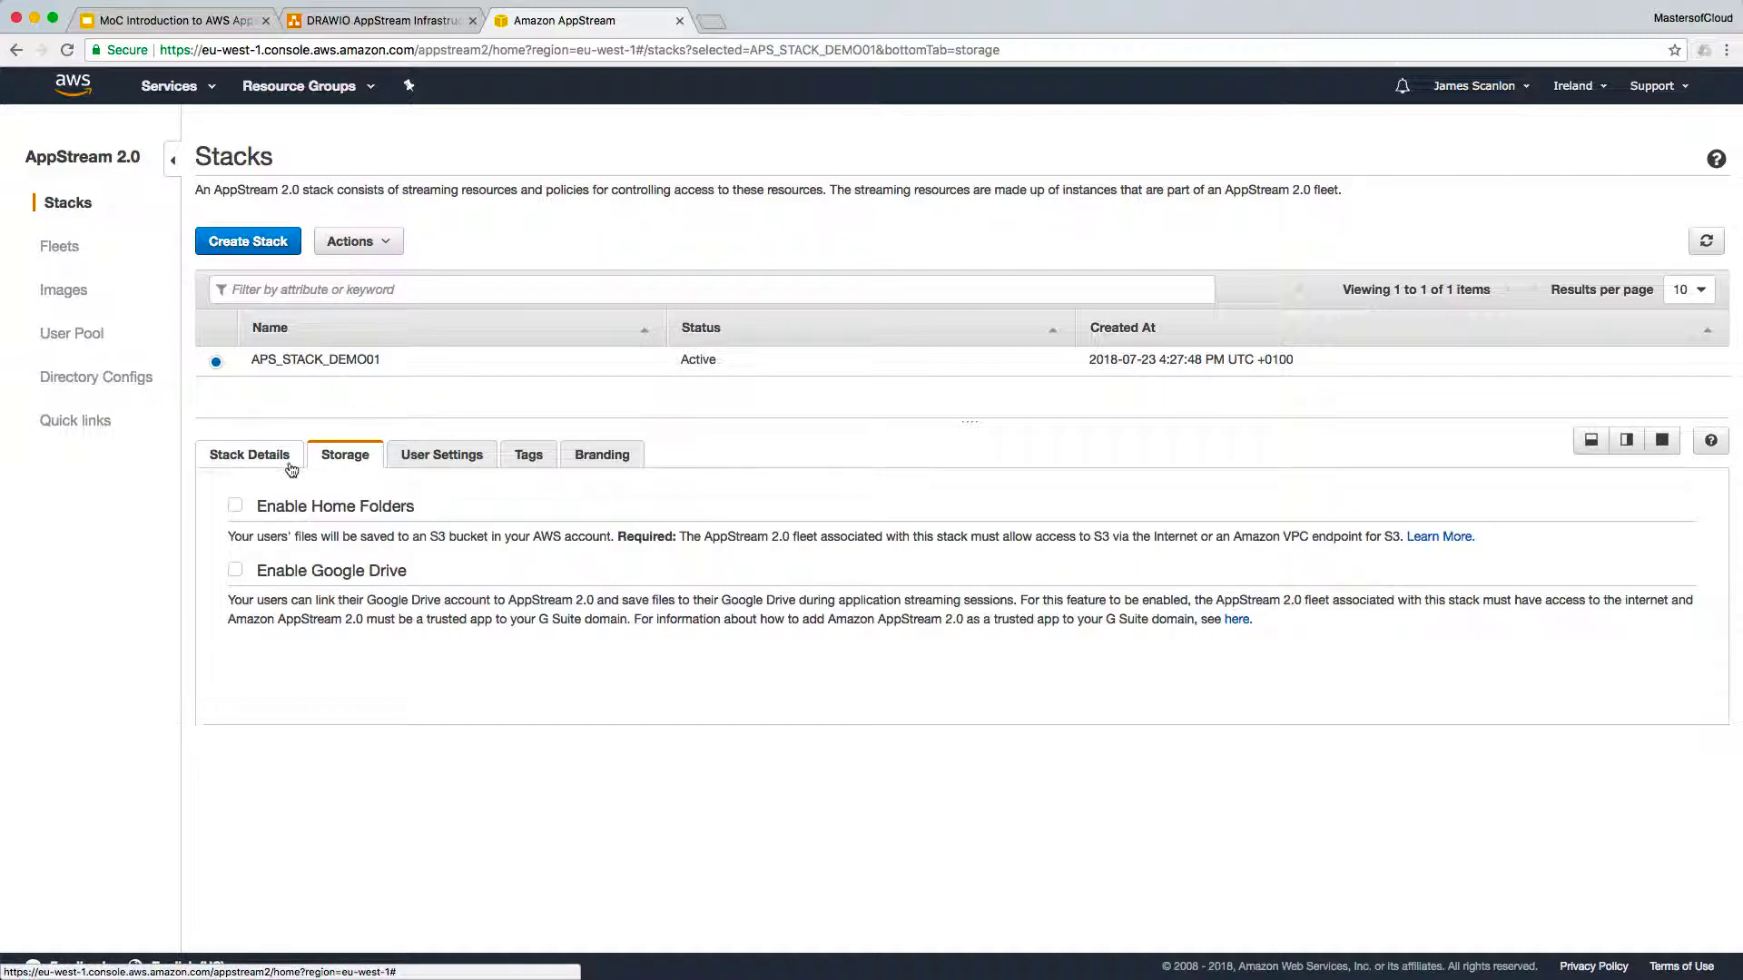
{"action": "left_click", "coordinate": [233, 506]}
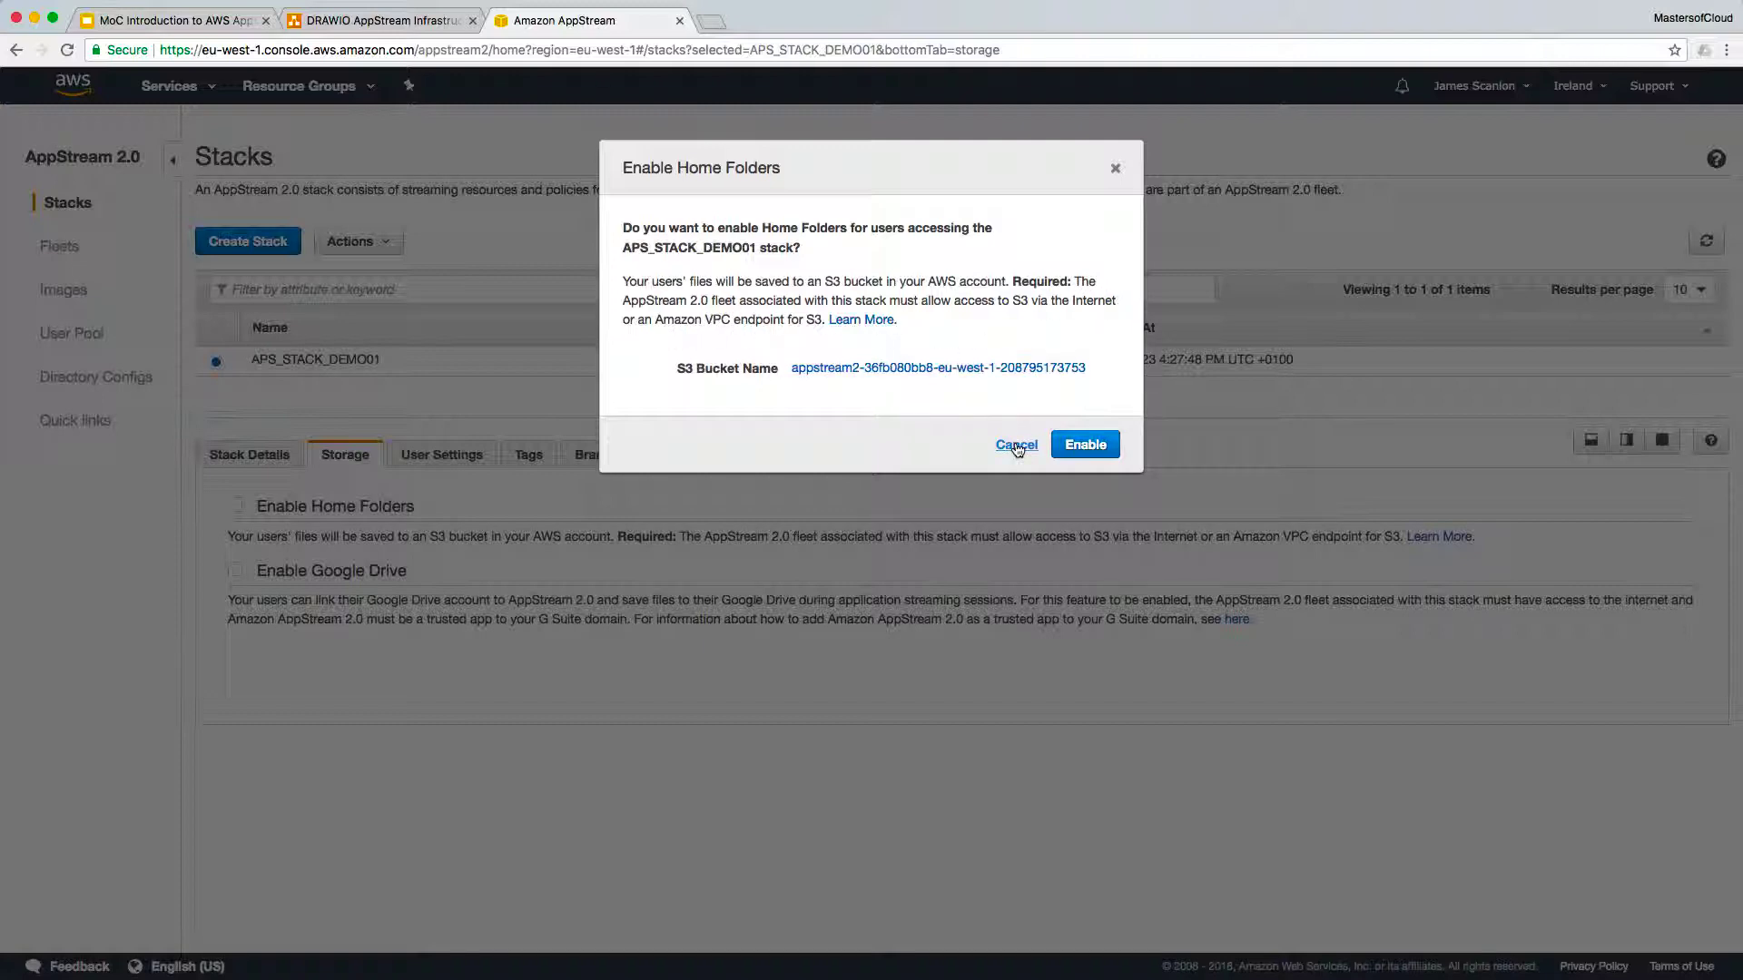
{"action": "left_click", "coordinate": [1077, 446]}
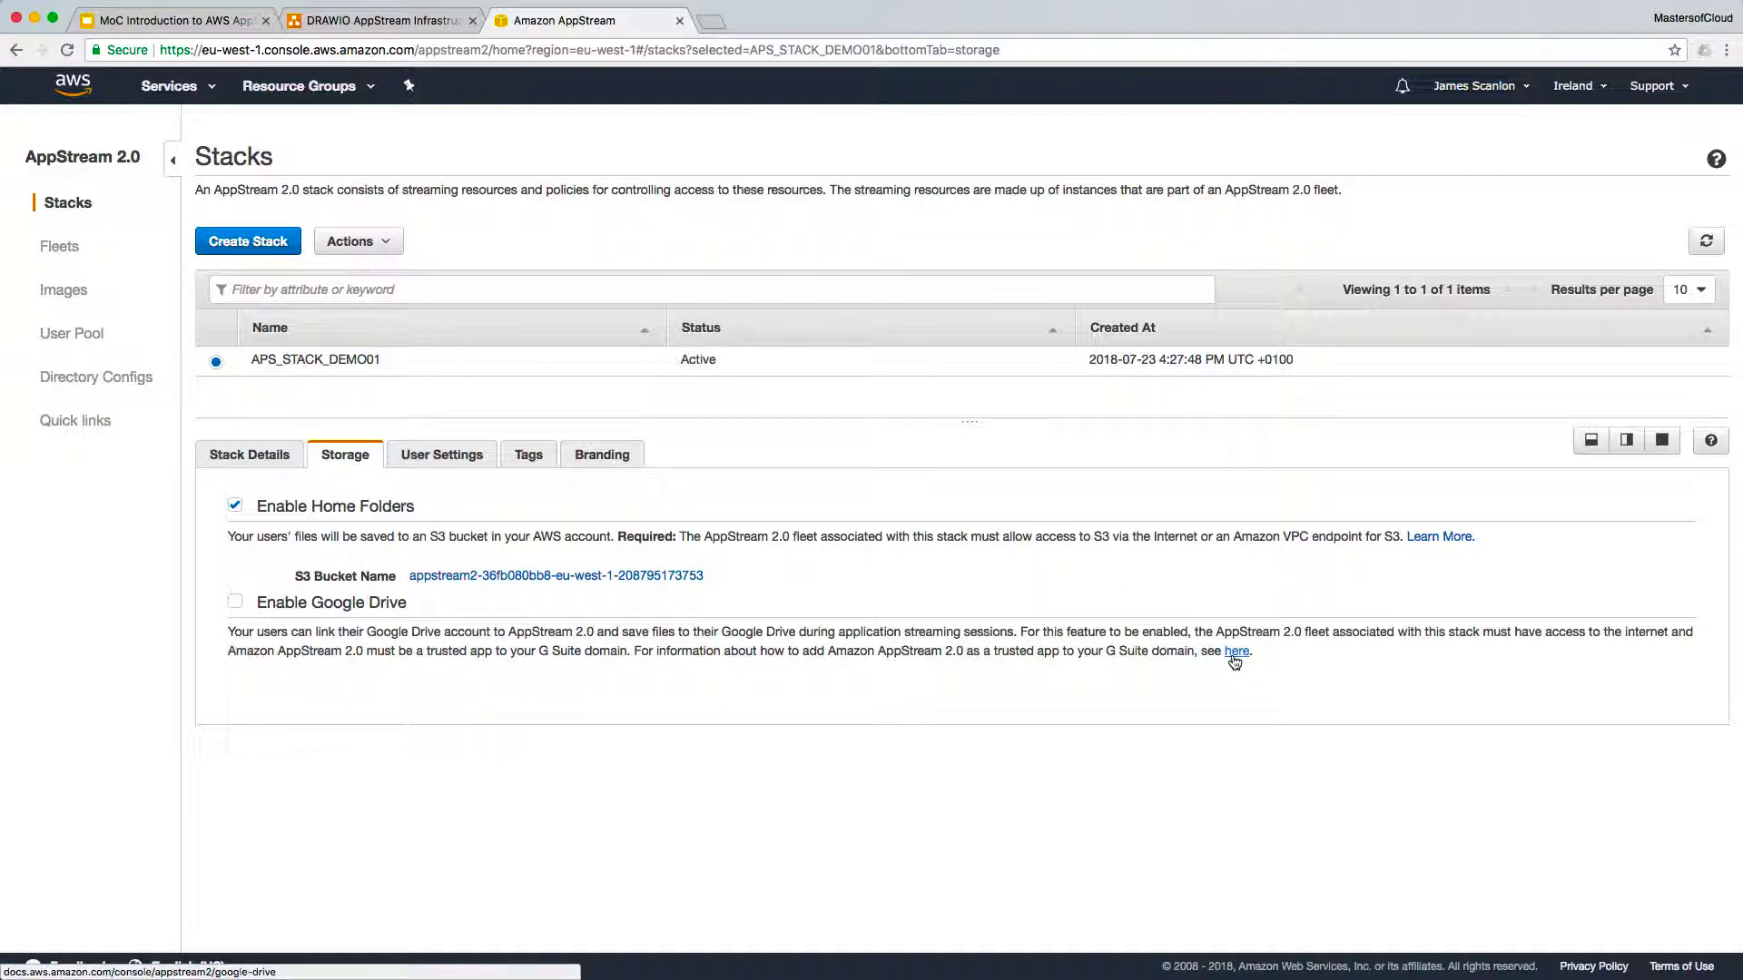
Step: Enable Google Drive storage for the APS_STACK_DEMO01 stack with the G Suite domain mastersof.cloud
{"action": "left_click", "coordinate": [236, 605]}
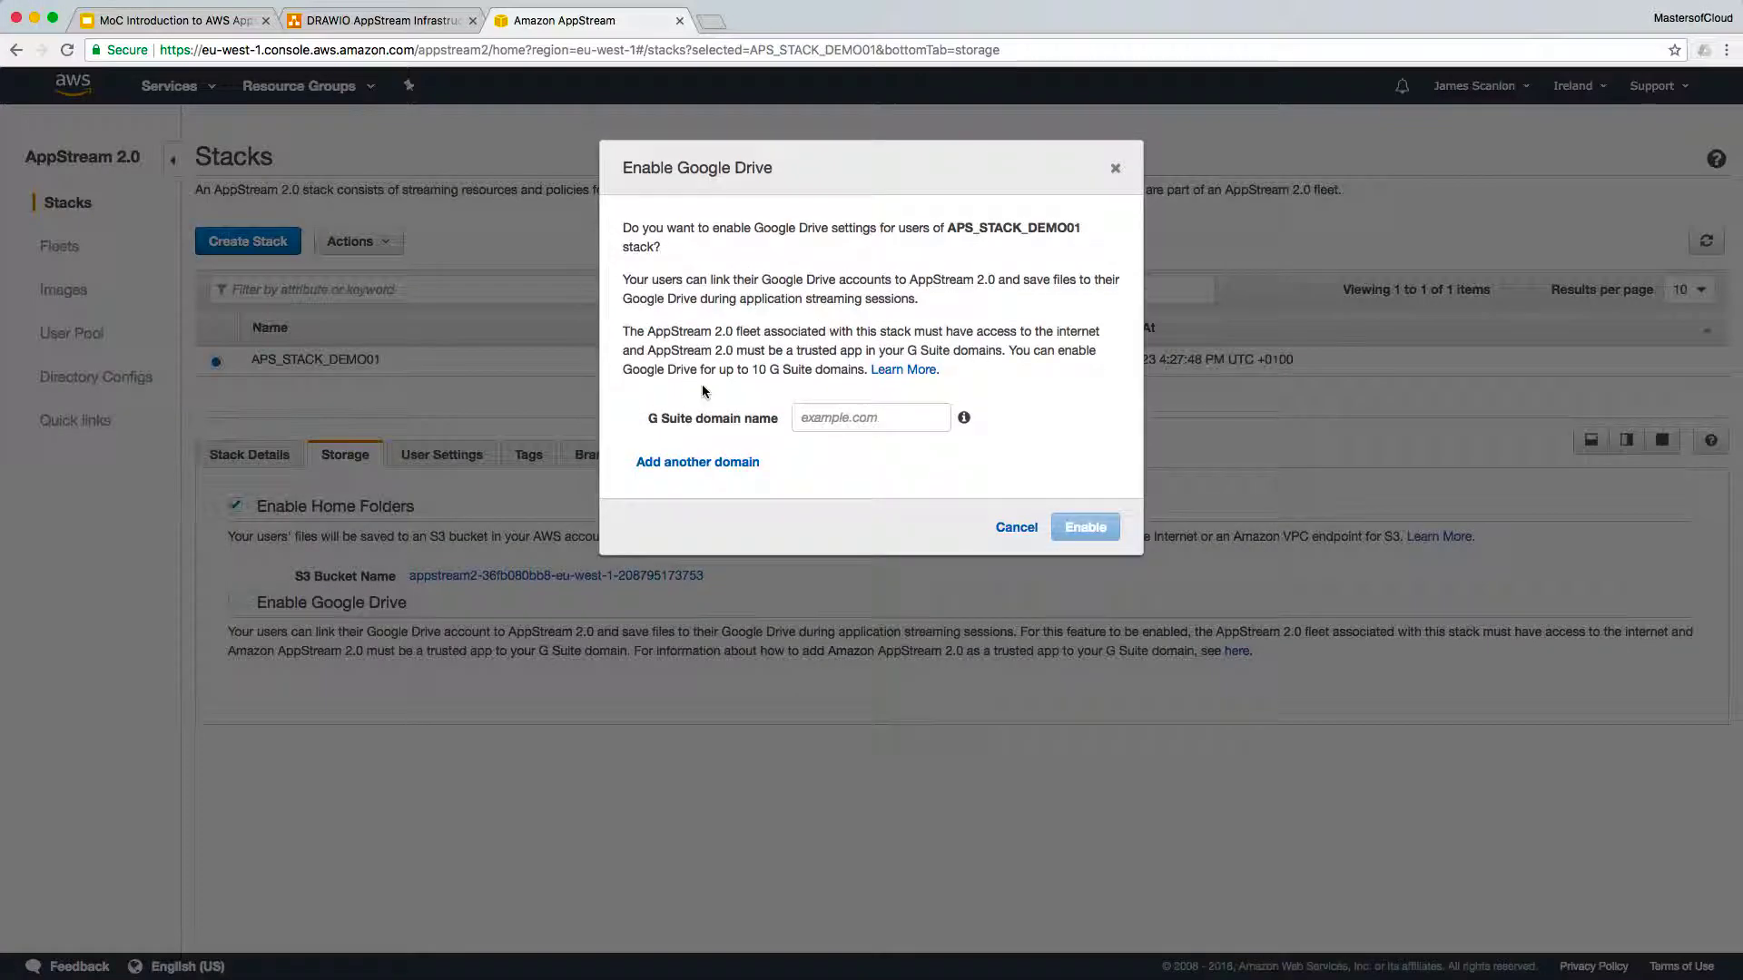
{"action": "left_click", "coordinate": [839, 420]}
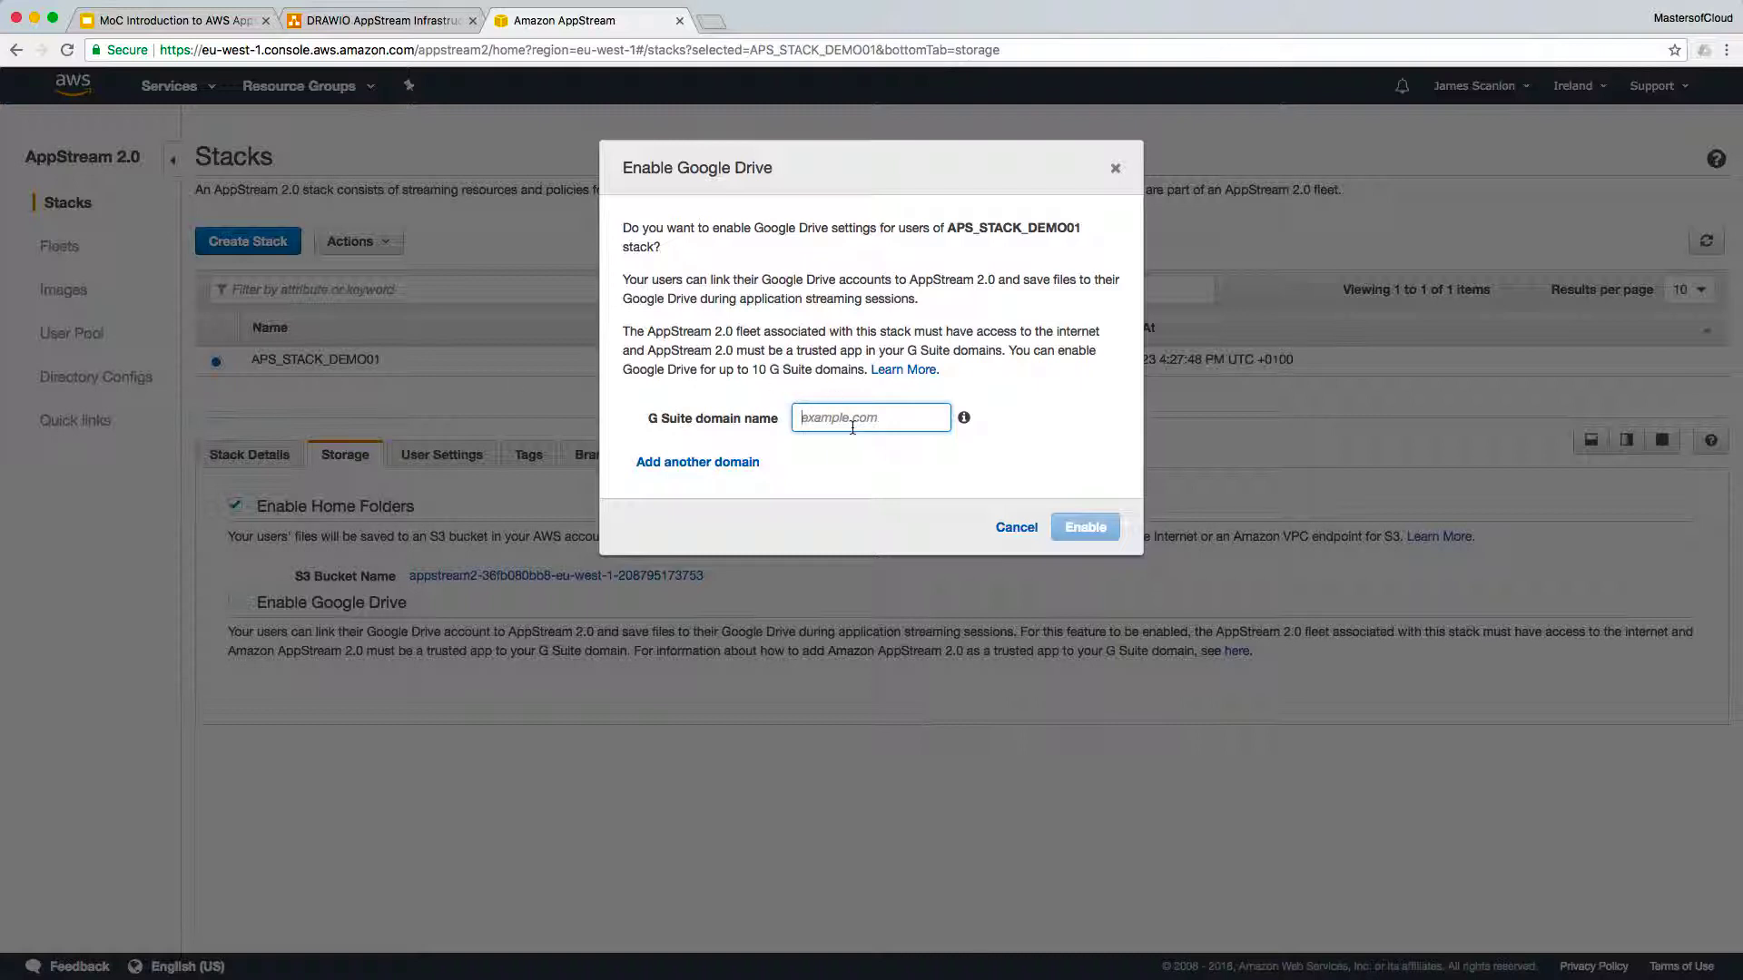
{"action": "type", "text": "masters"}
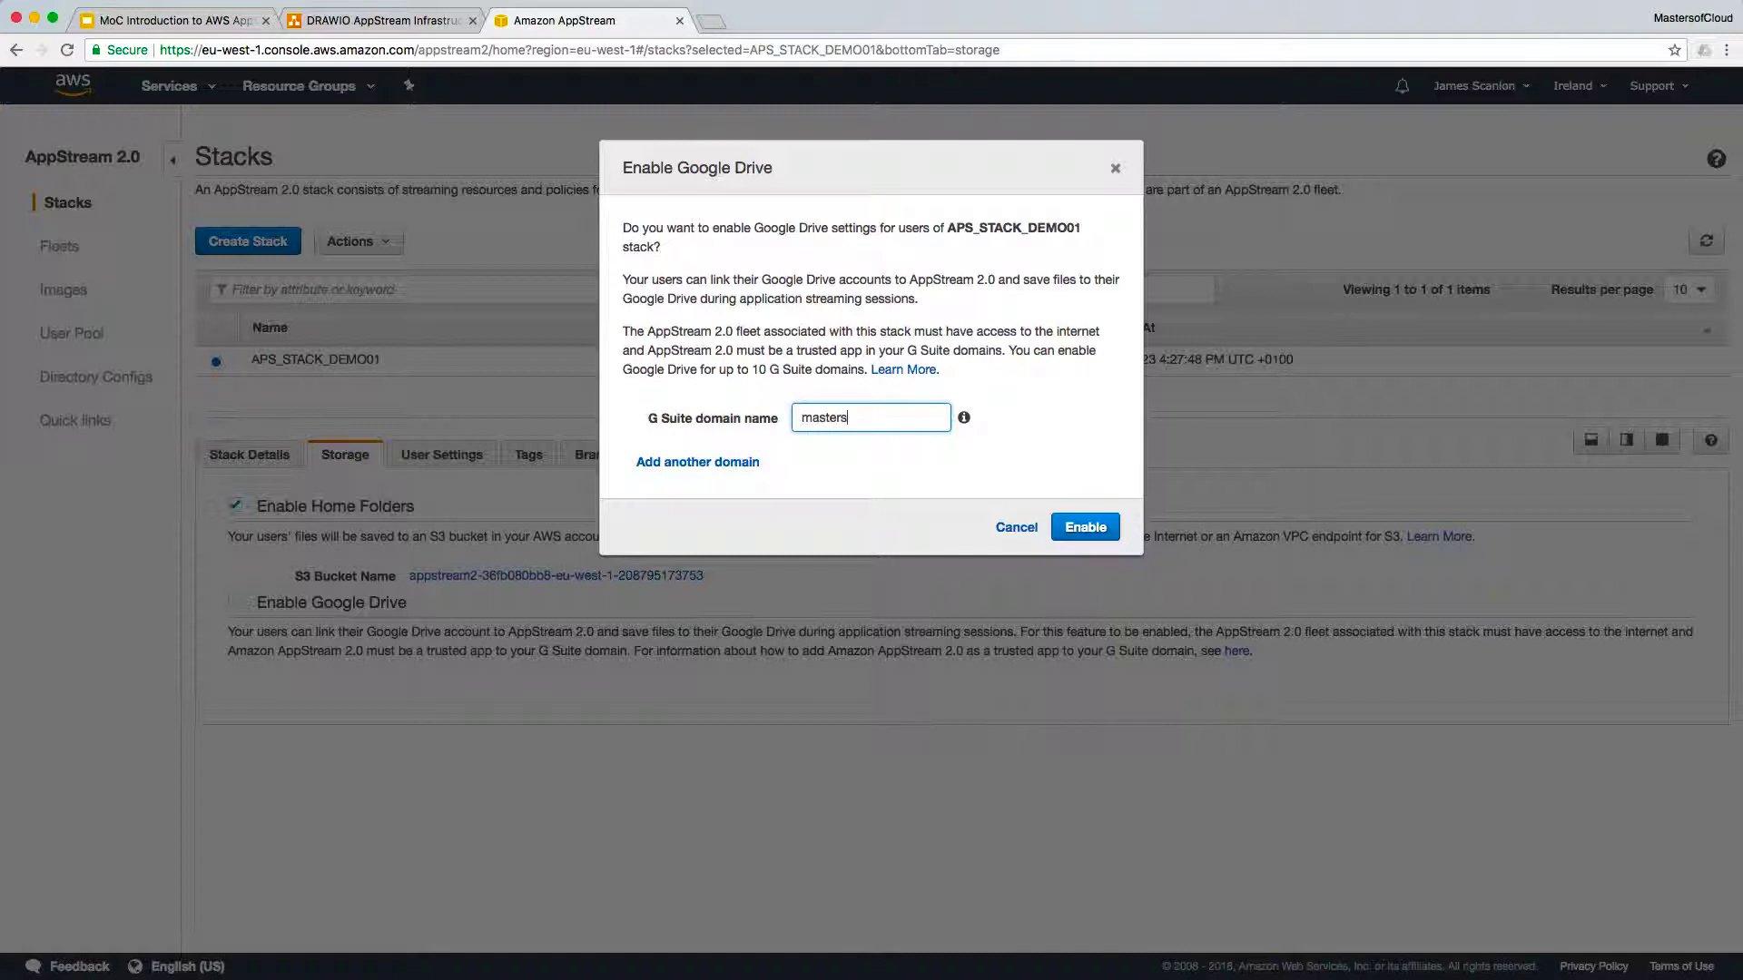
{"action": "type", "text": "of.cloud"}
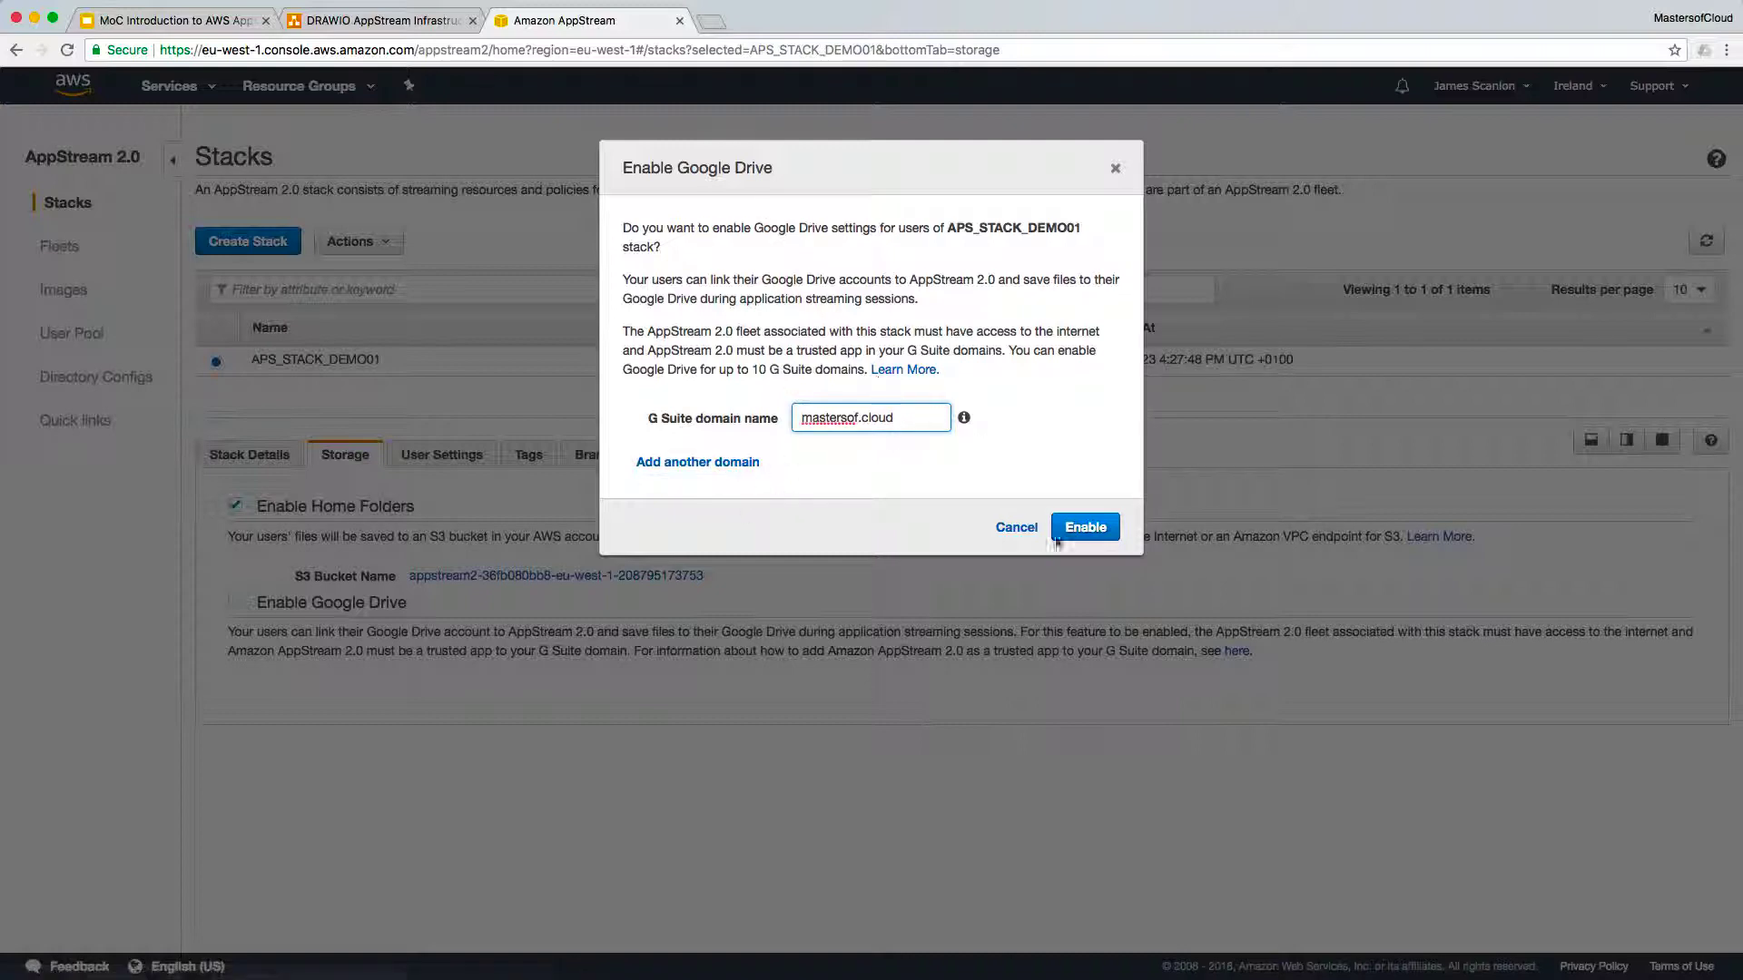
{"action": "left_click", "coordinate": [1088, 530]}
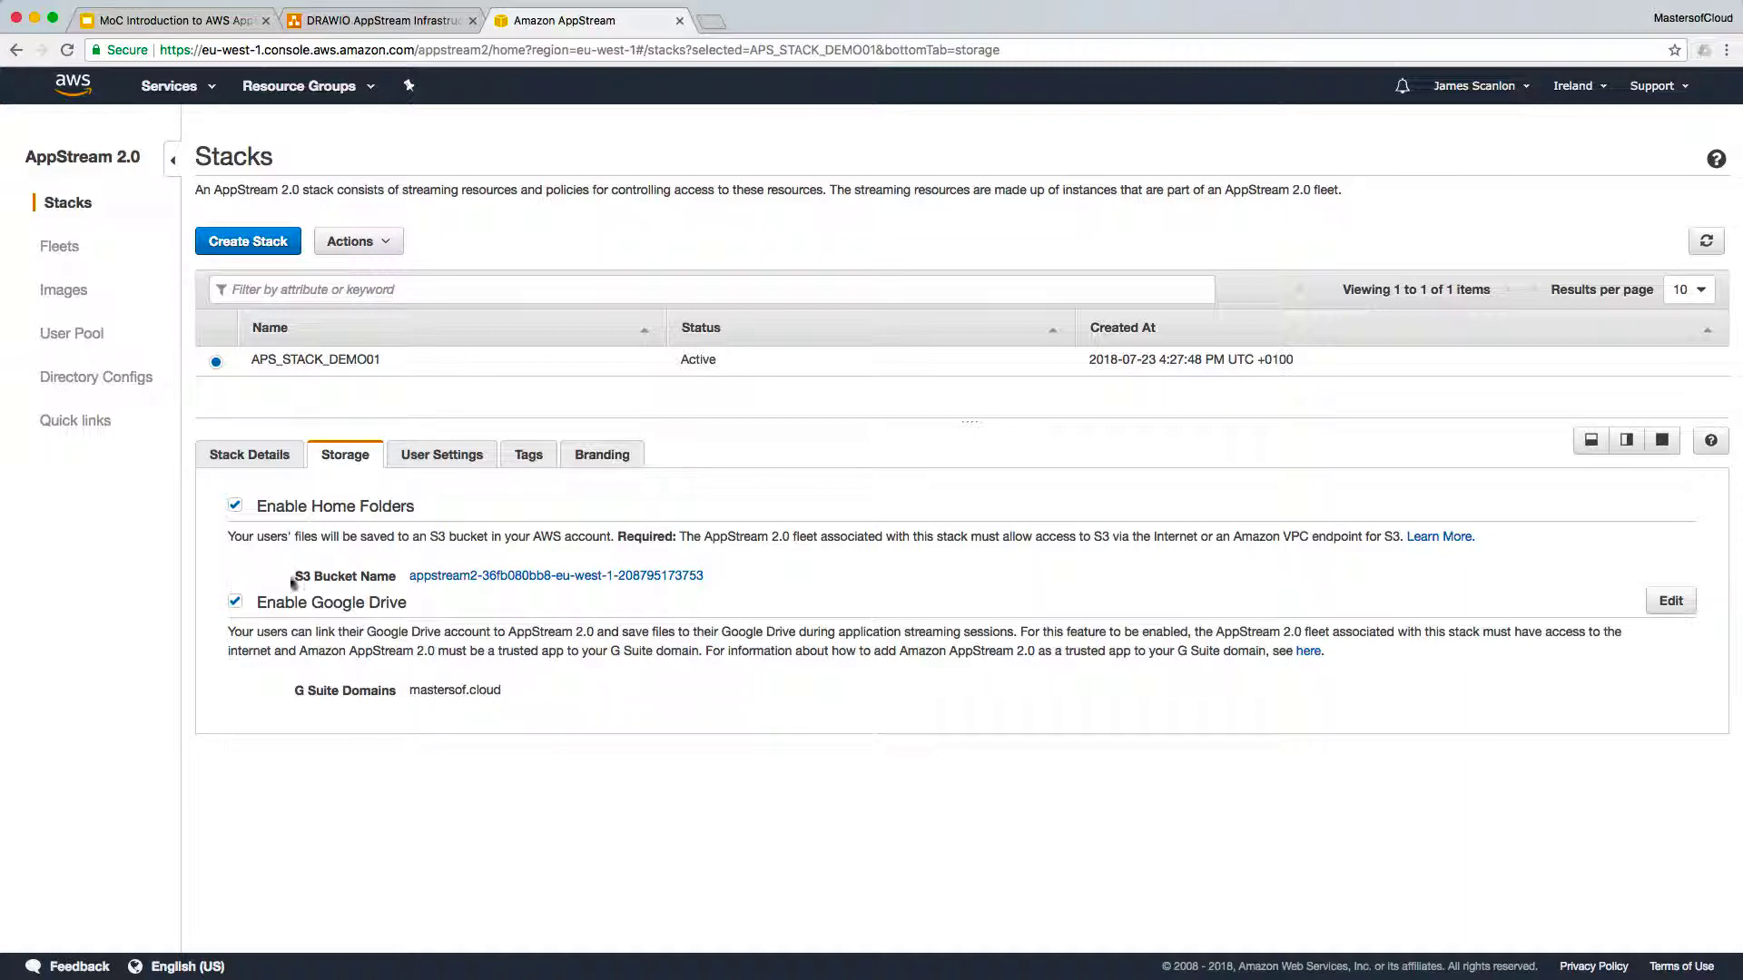
{"action": "left_click", "coordinate": [356, 603]}
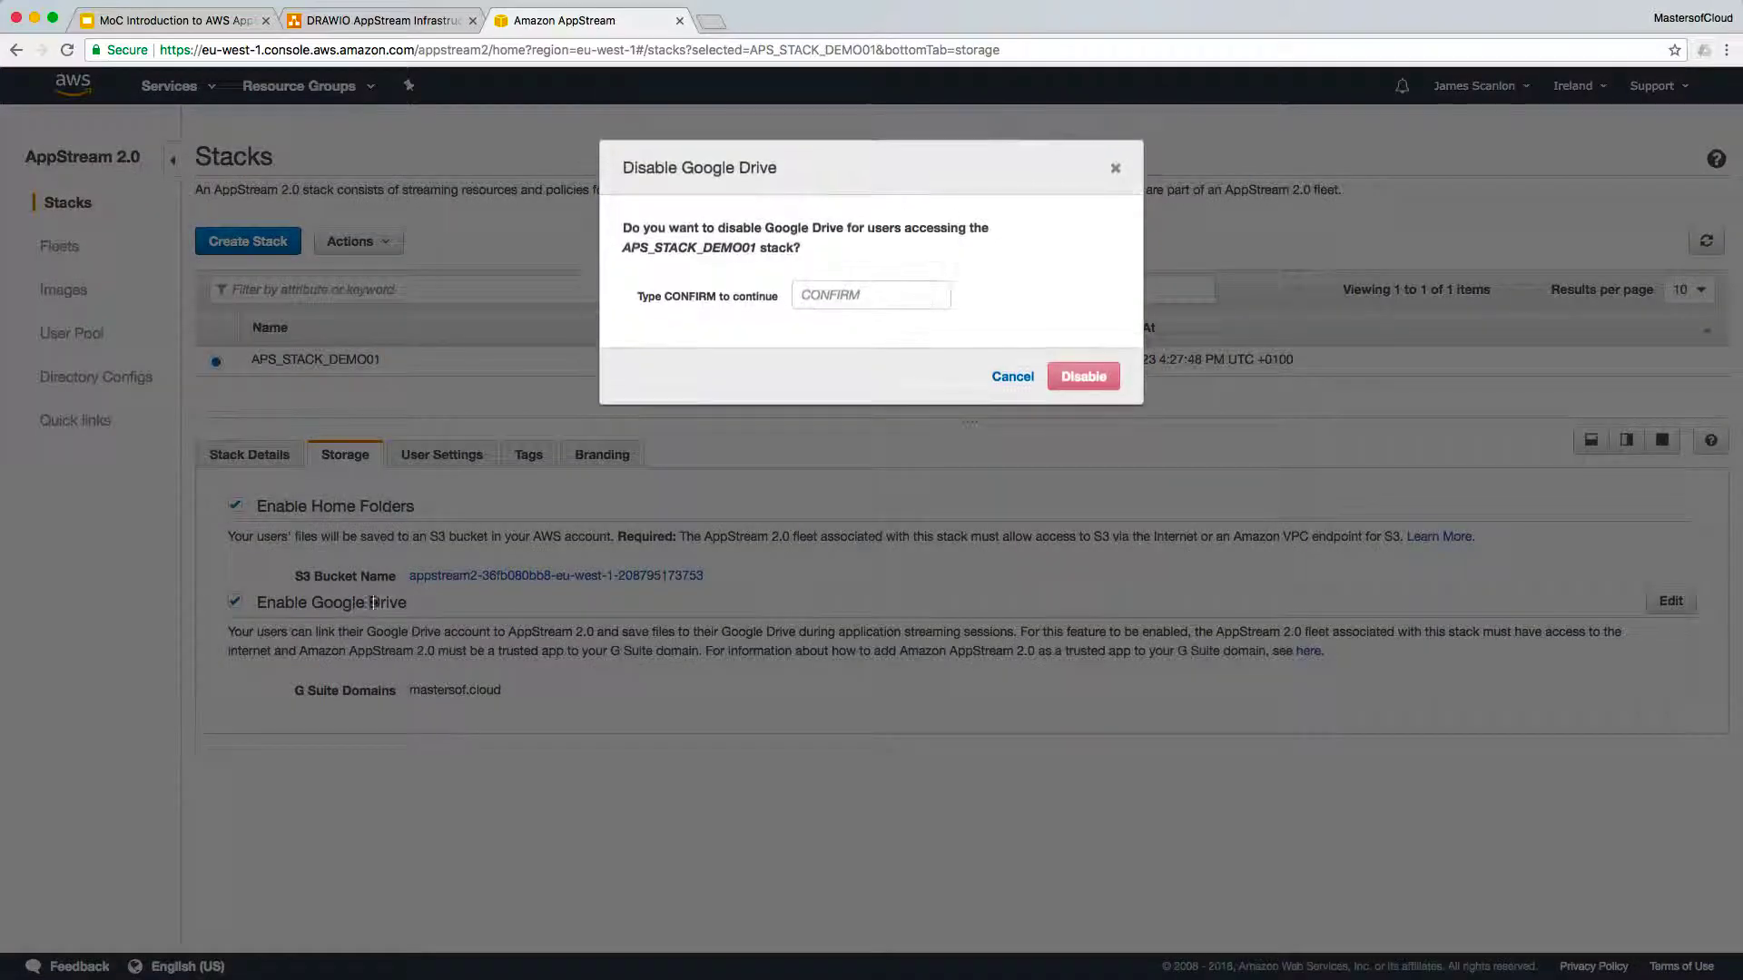
{"action": "left_click", "coordinate": [1008, 374]}
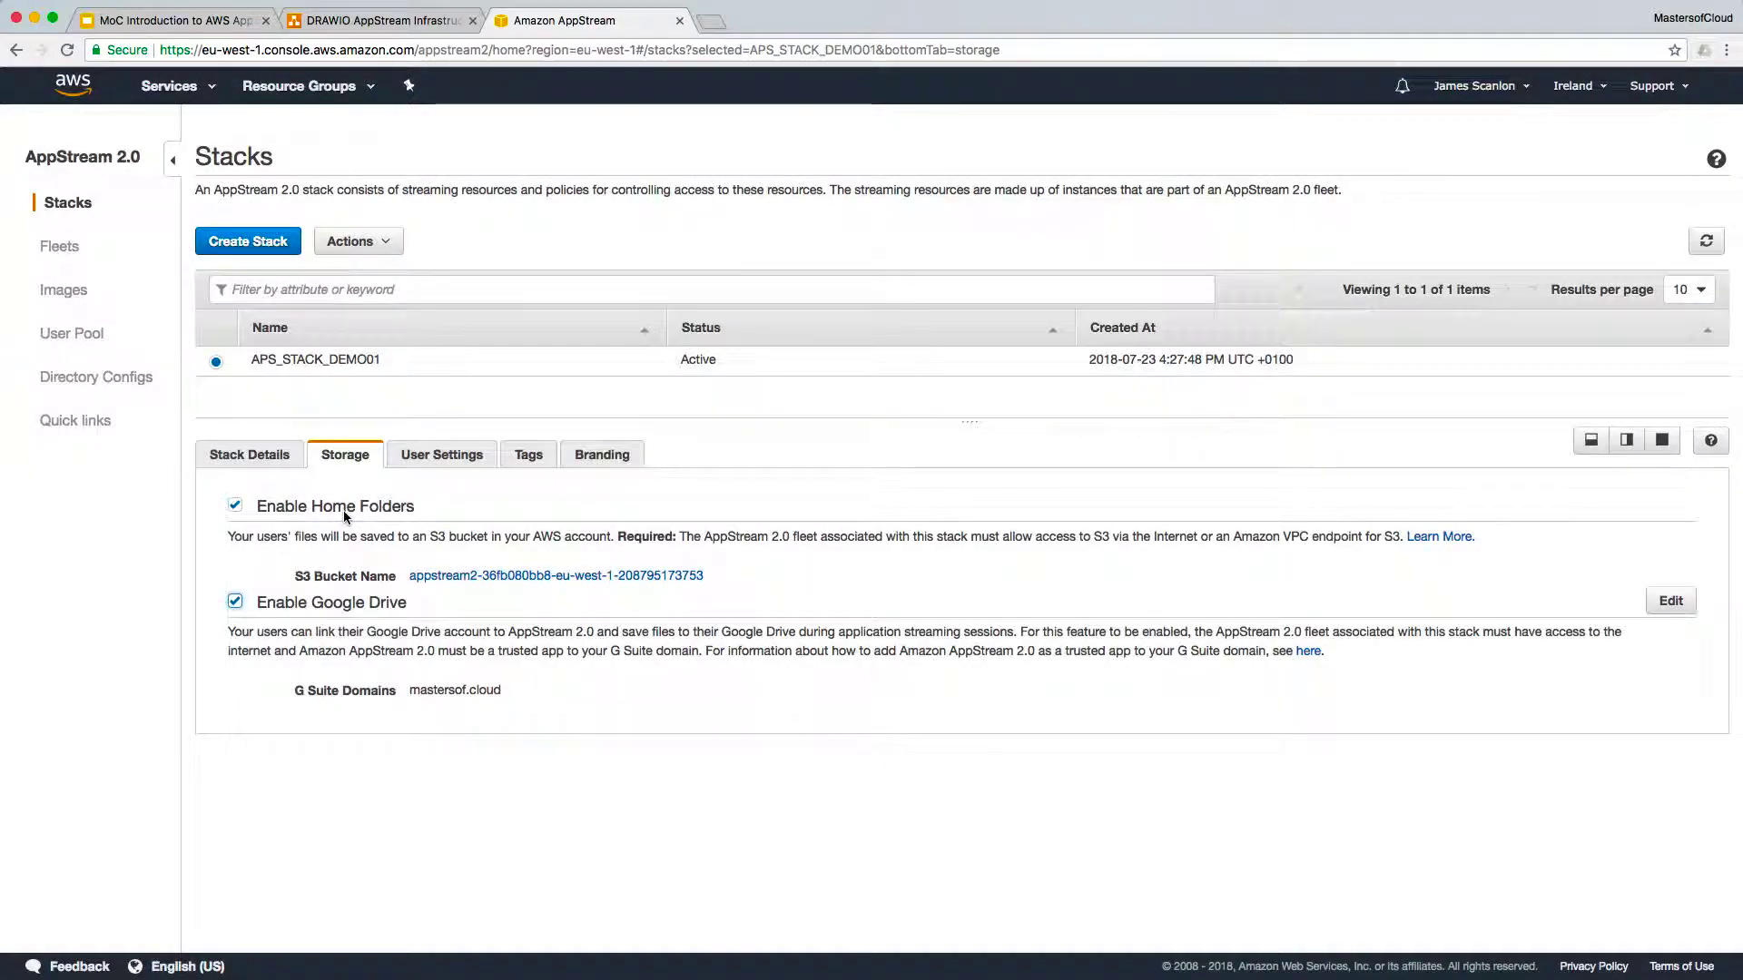
Step: Open the S3 bucket linked to Home Folders, check its contents, and return to the stack's storage settings
{"action": "left_click", "coordinate": [651, 578]}
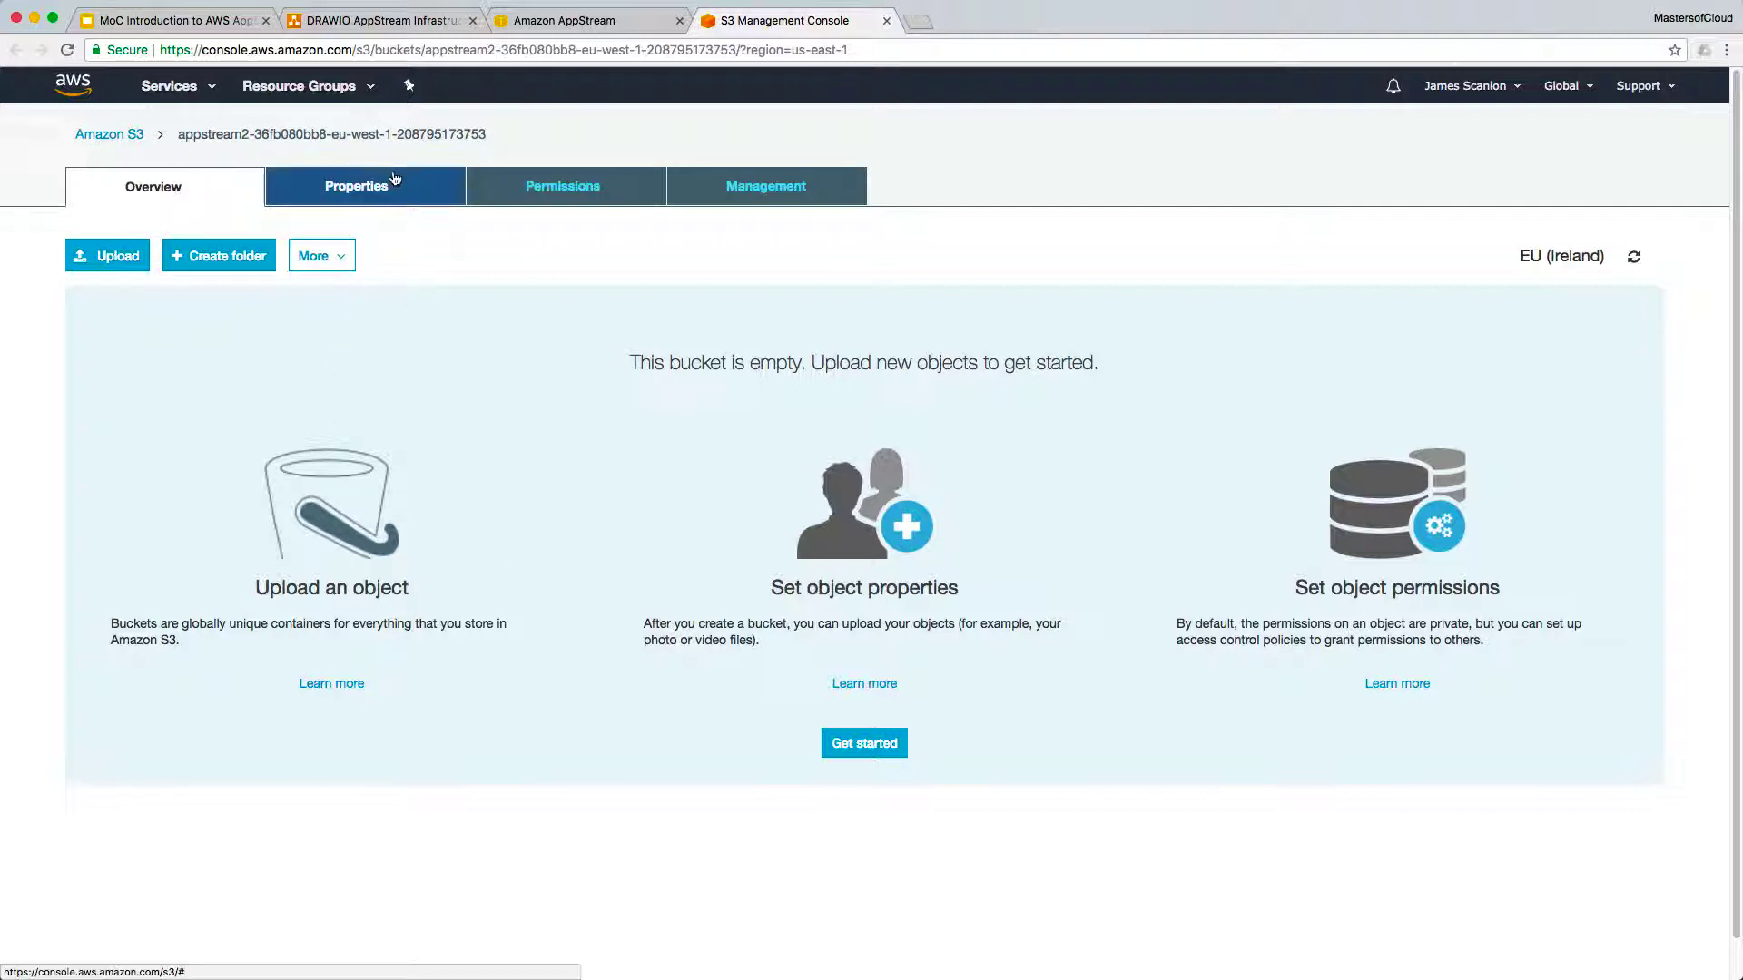
{"action": "left_click", "coordinate": [613, 20]}
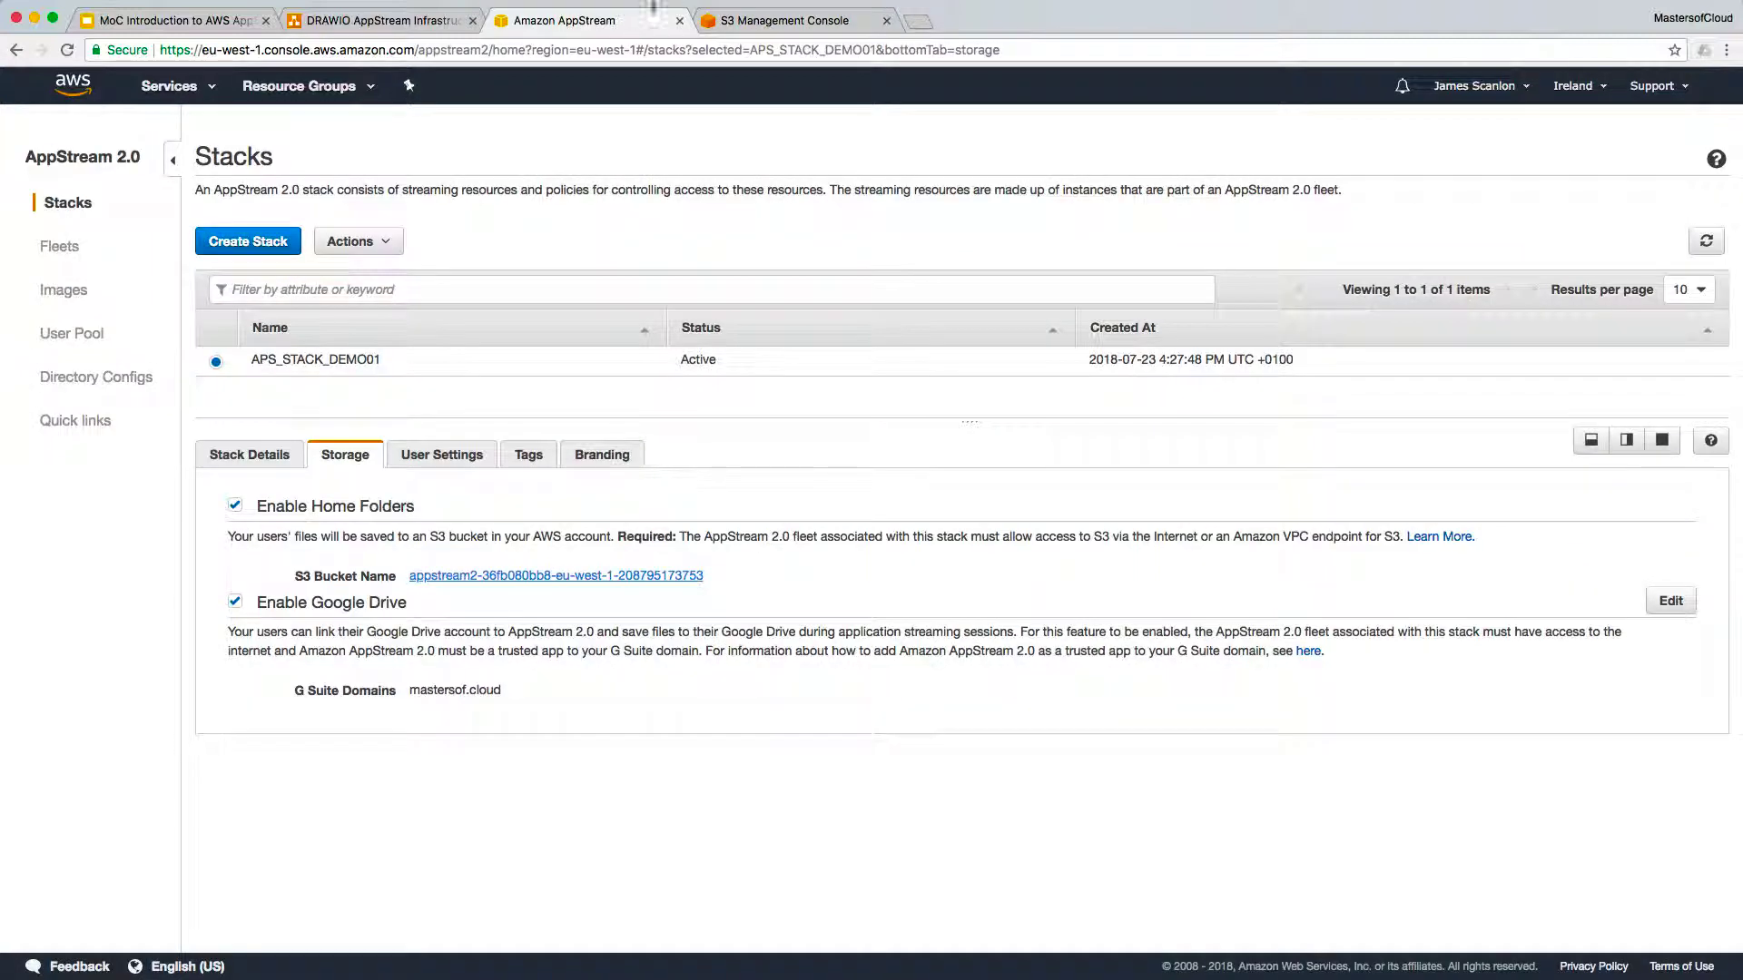
{"action": "left_click", "coordinate": [782, 20]}
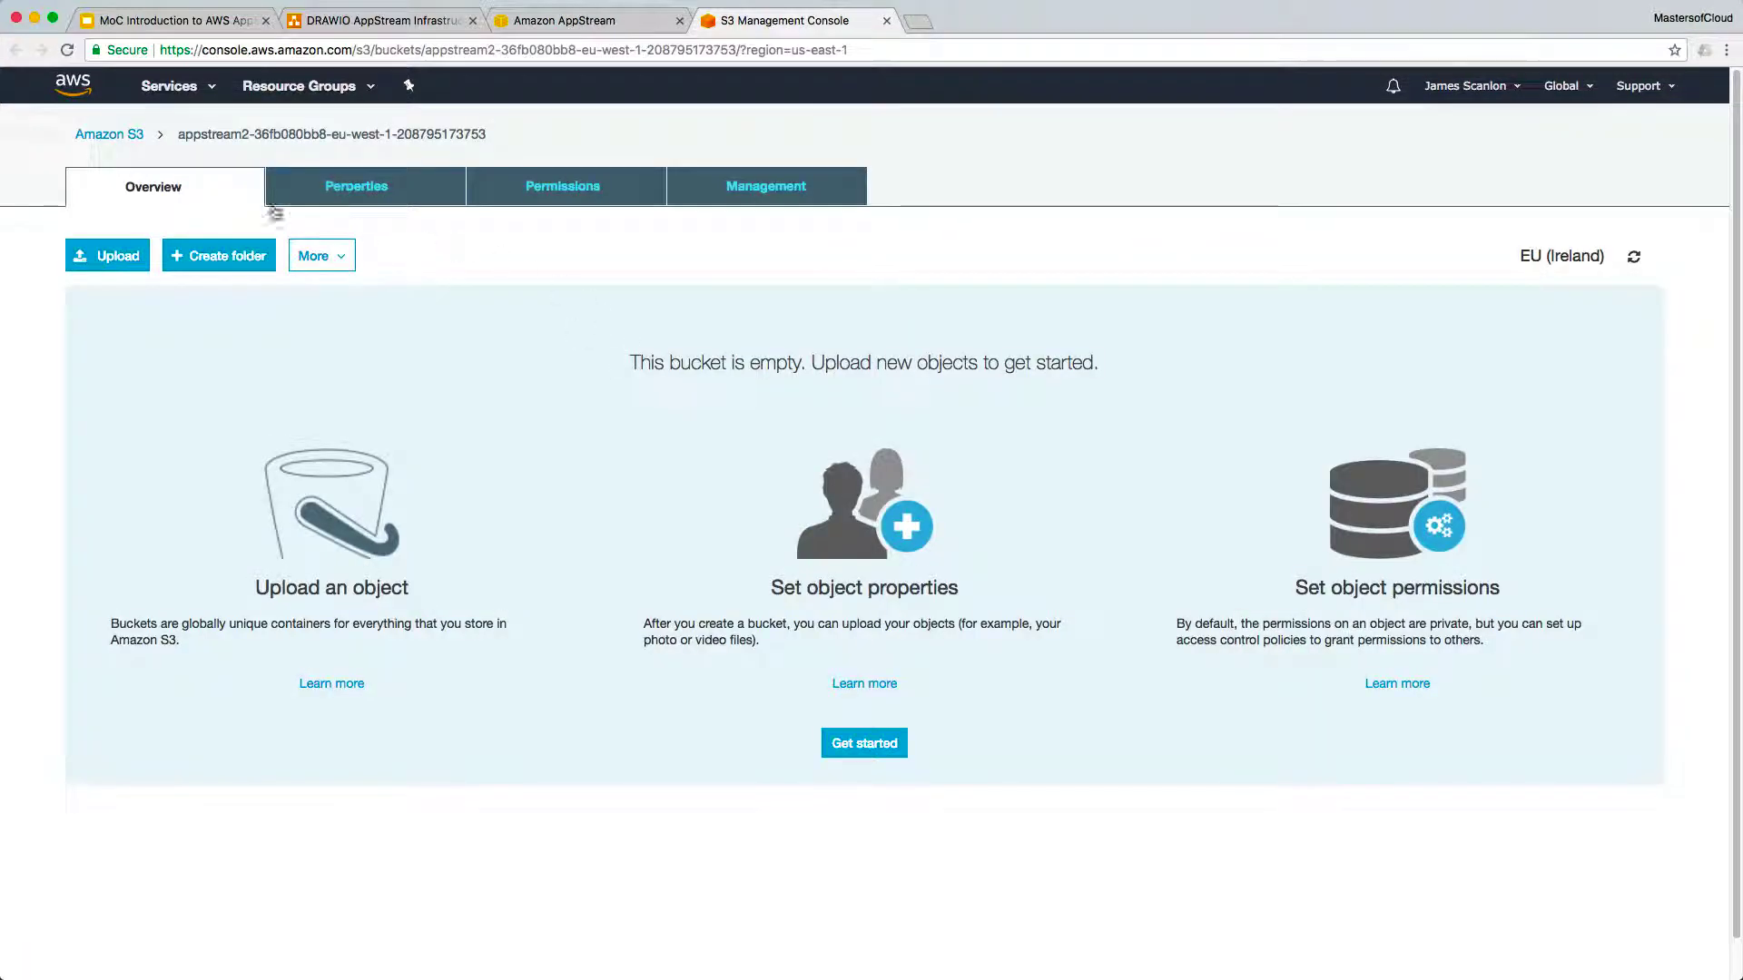
{"action": "left_click", "coordinate": [555, 20]}
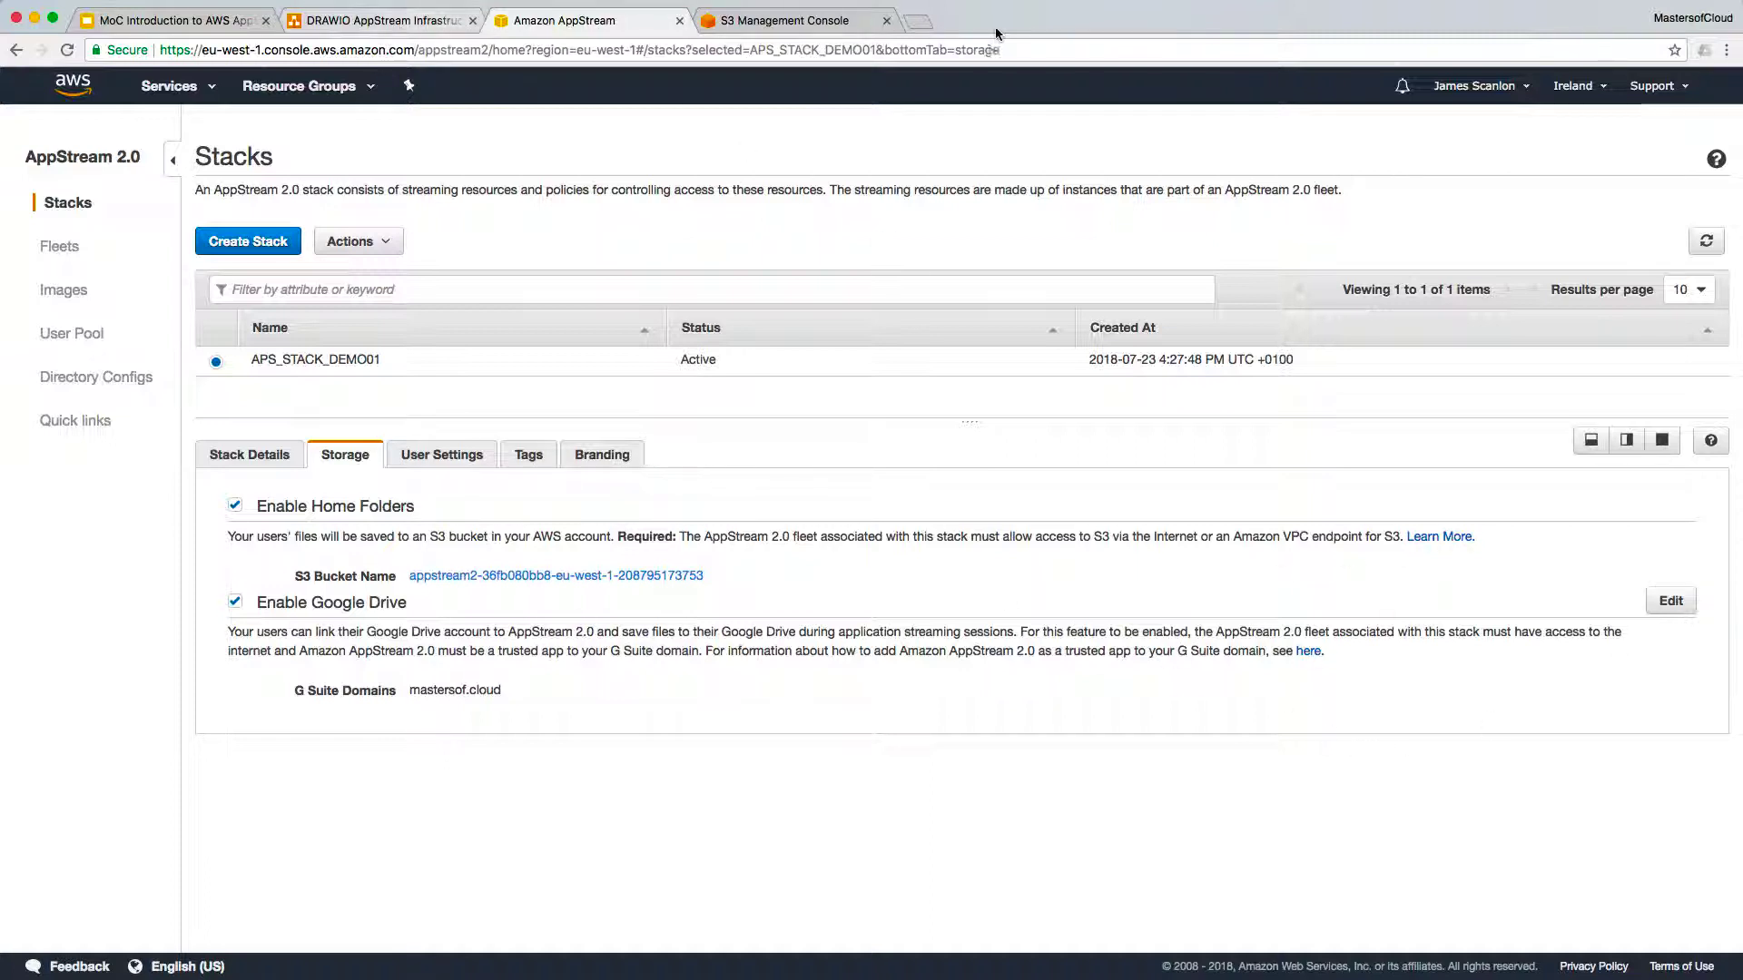
Step: Open the AppStream 2.0 streaming session for the APS_FL_DEMO1 fleet in a new browser tab
{"action": "left_click", "coordinate": [863, 24]}
{"action": "left_click", "coordinate": [919, 22]}
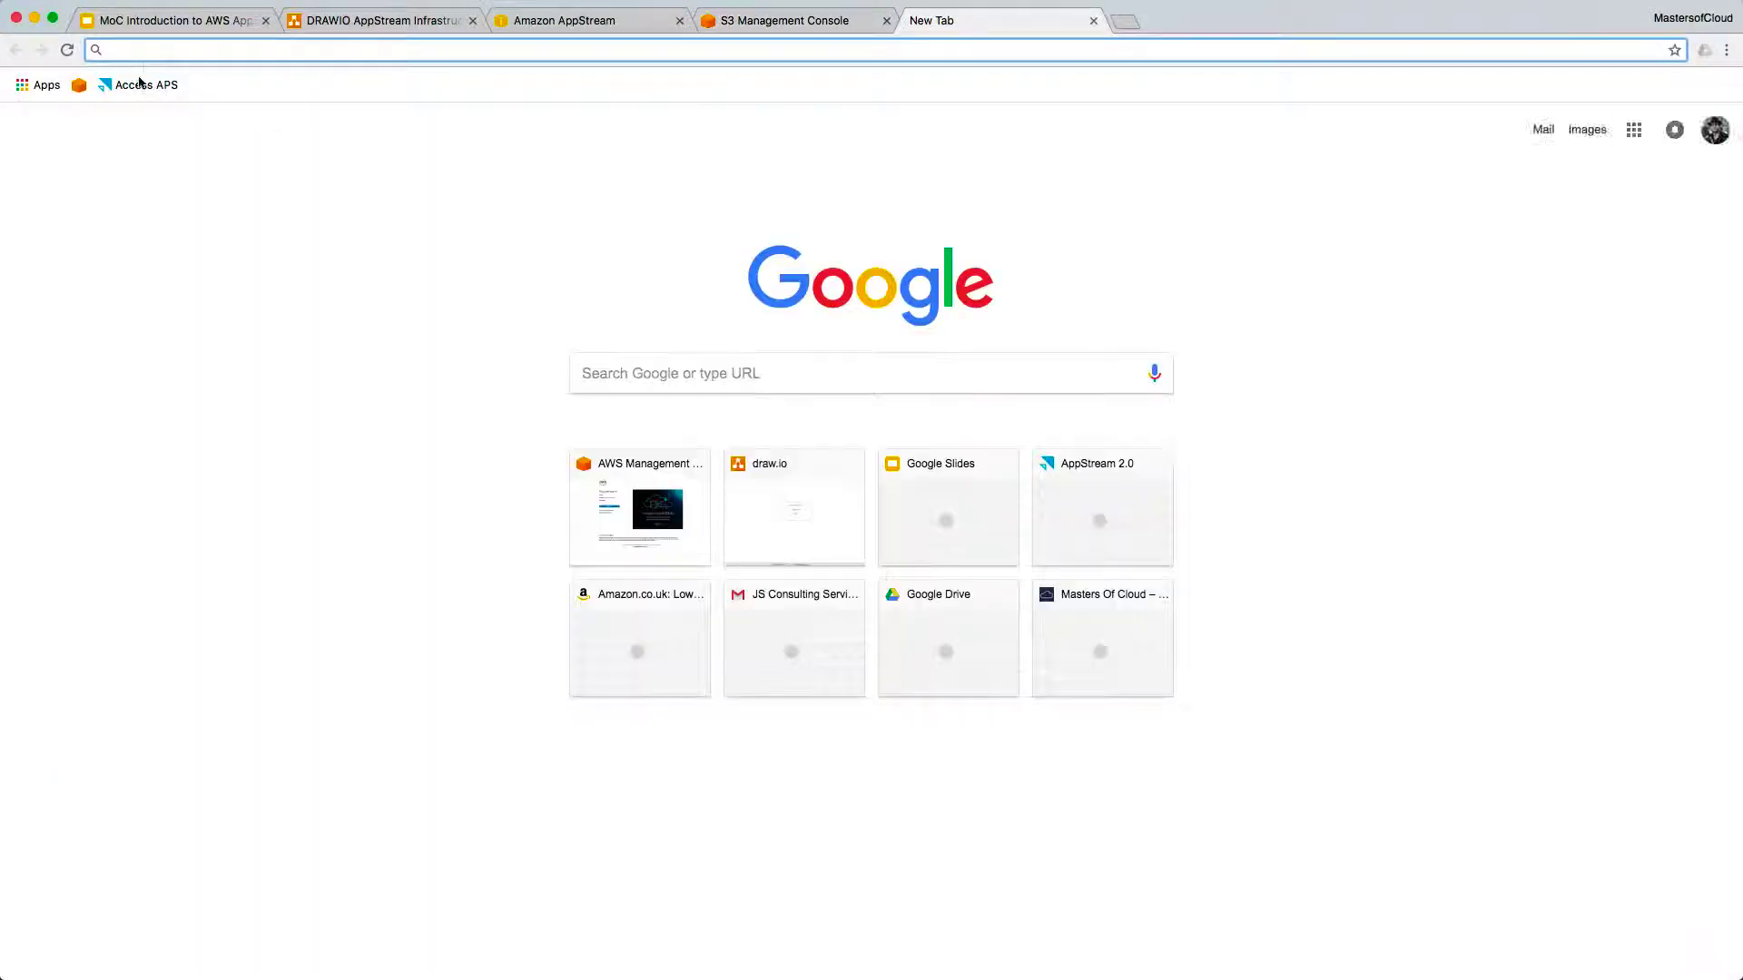
{"action": "key", "text": "super+v"}
{"action": "key", "text": "Return"}
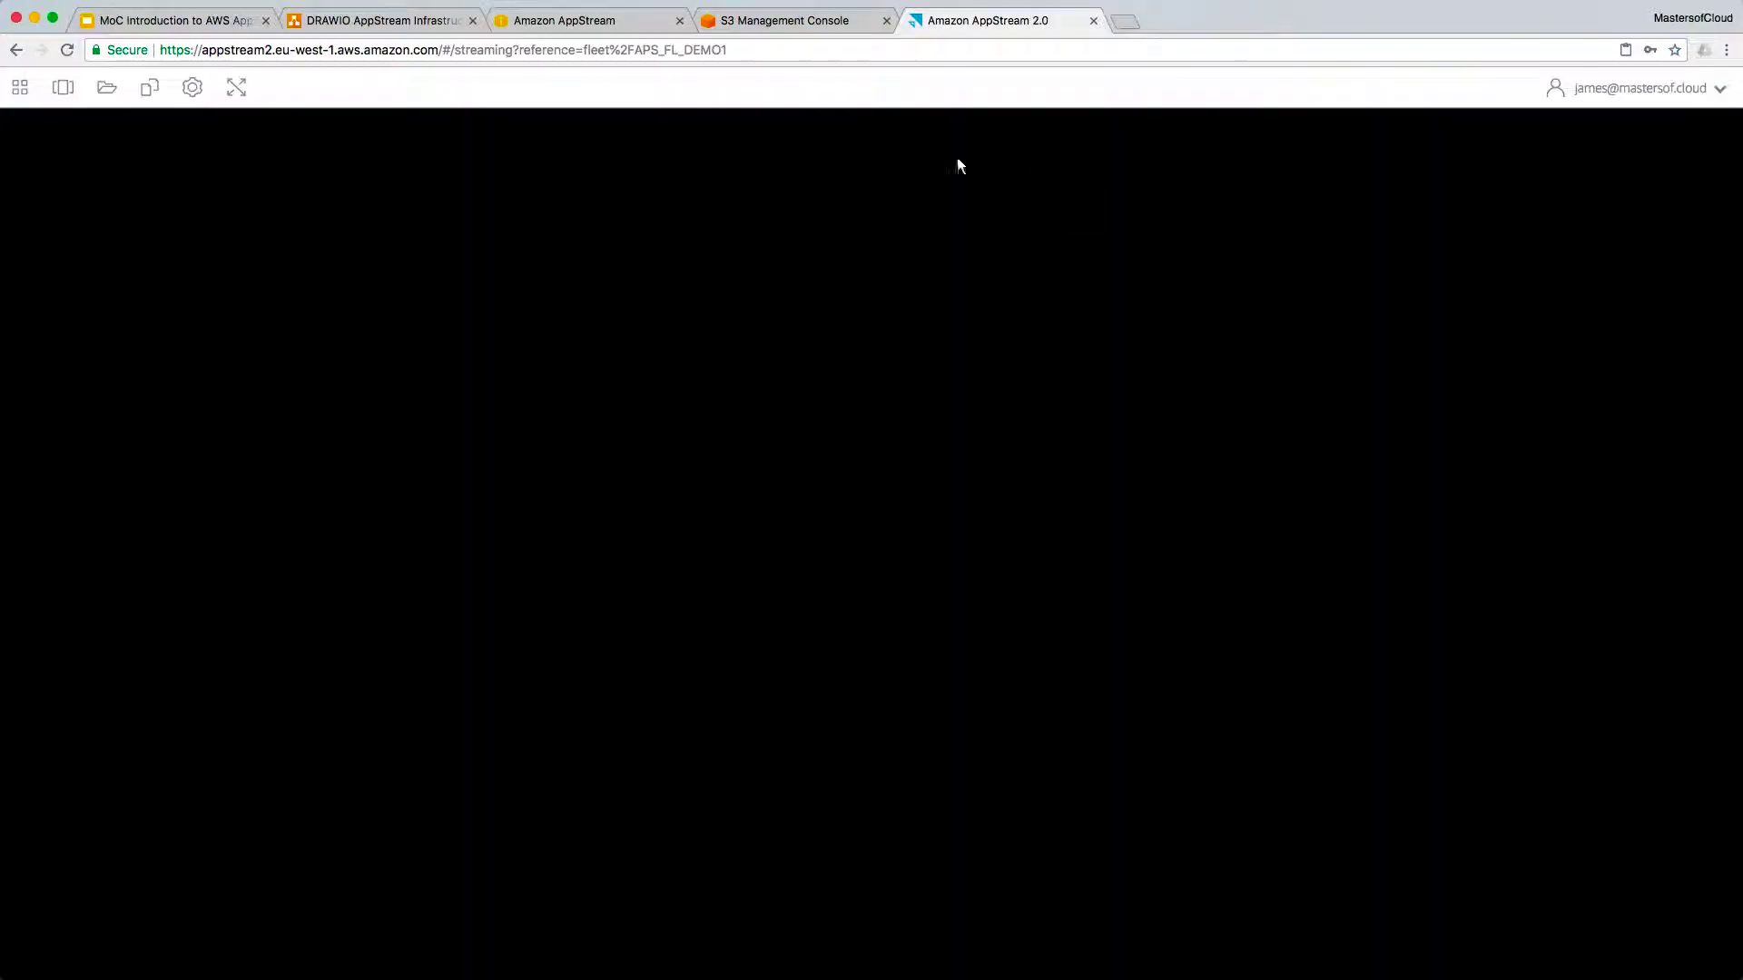
Step: Launch WinZip from the streaming session's app catalog and continue with the evaluation version
{"action": "mouse_move", "coordinate": [1598, 97]}
{"action": "mouse_move", "coordinate": [24, 91]}
{"action": "left_click", "coordinate": [32, 242]}
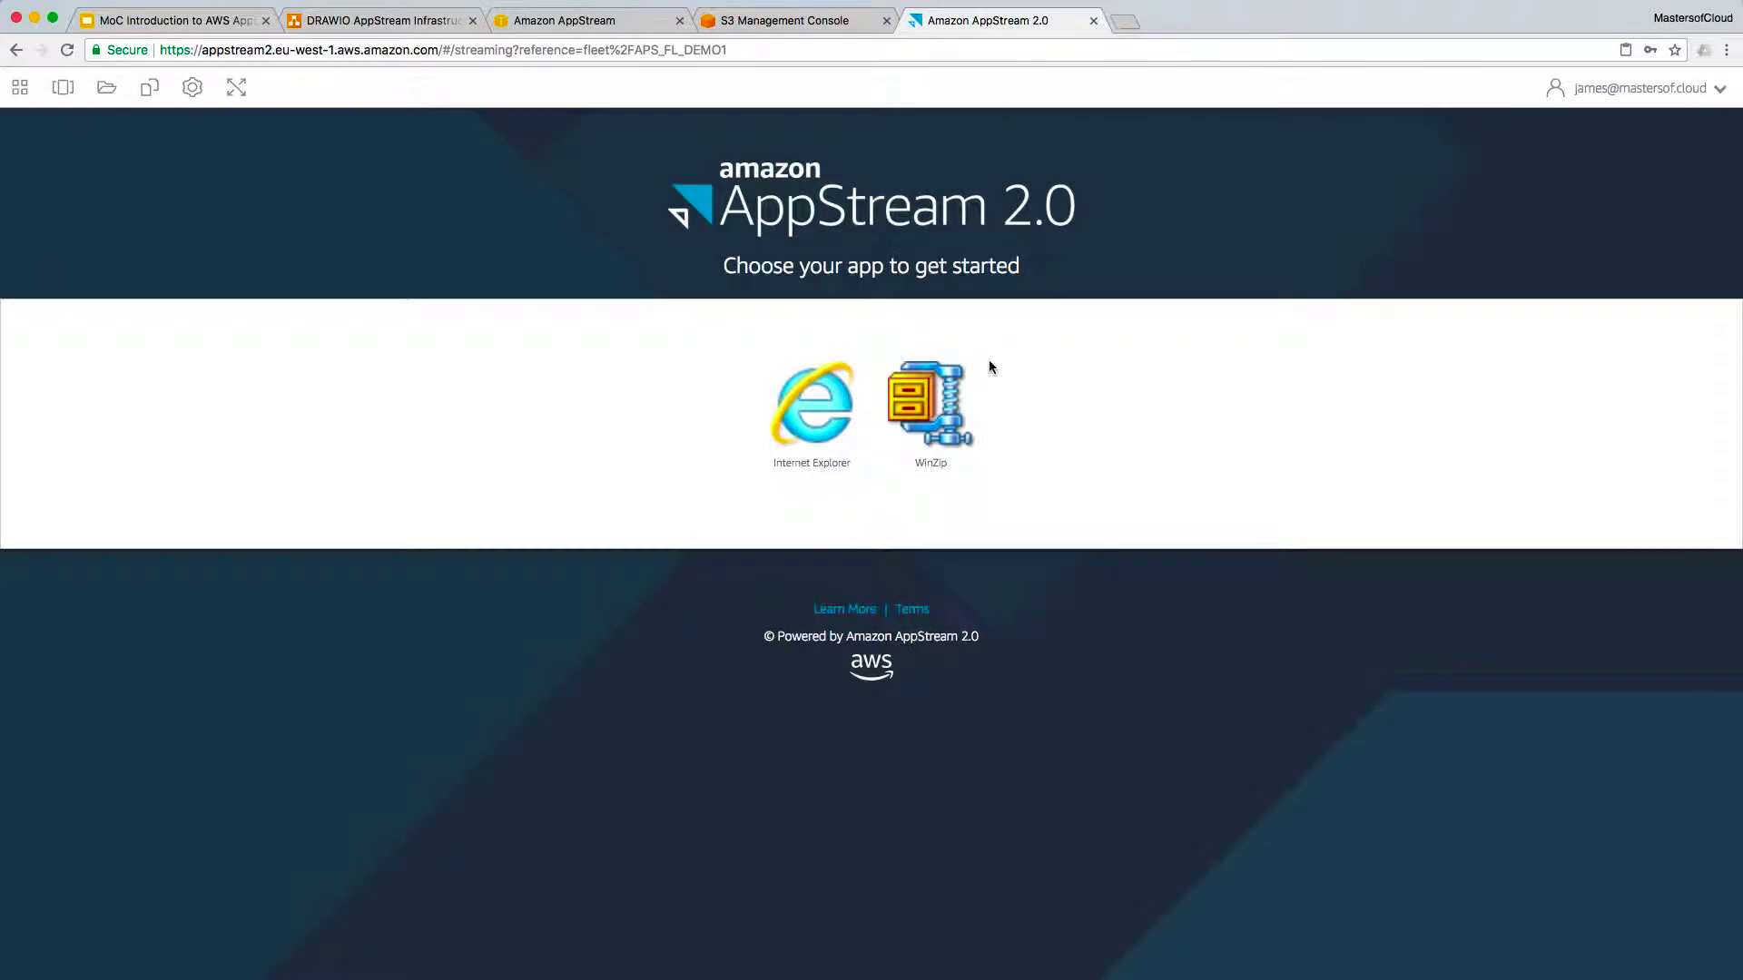
{"action": "left_click", "coordinate": [935, 396]}
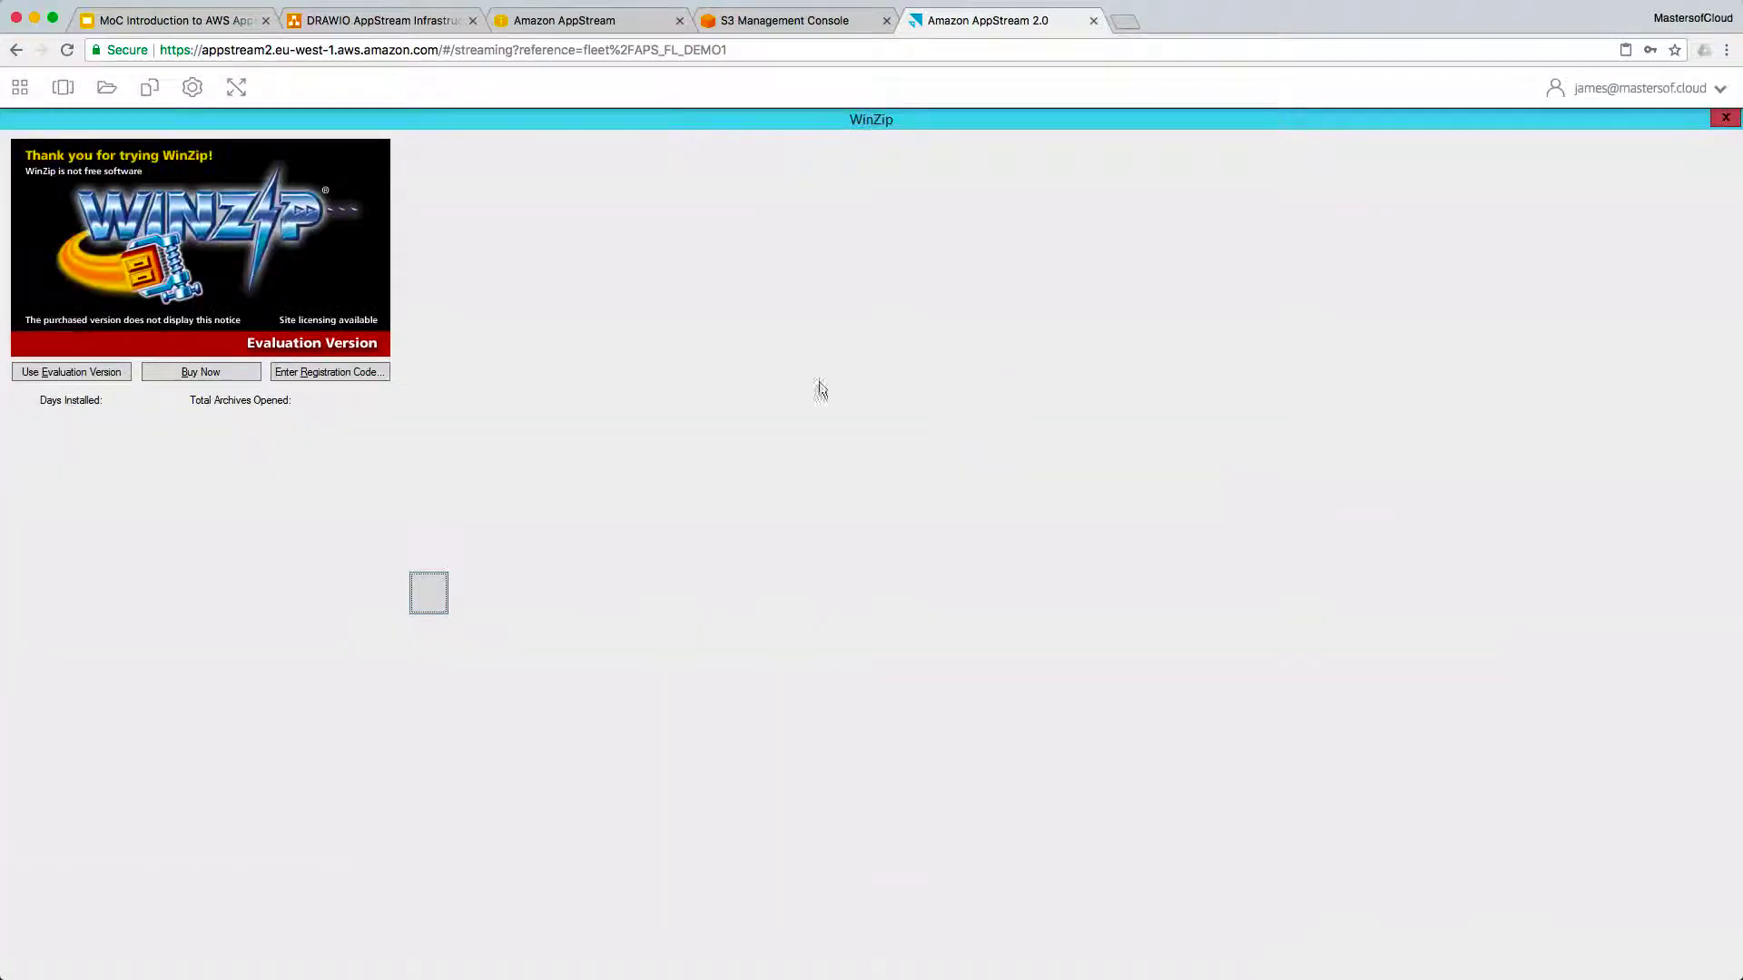
{"action": "left_click", "coordinate": [71, 373]}
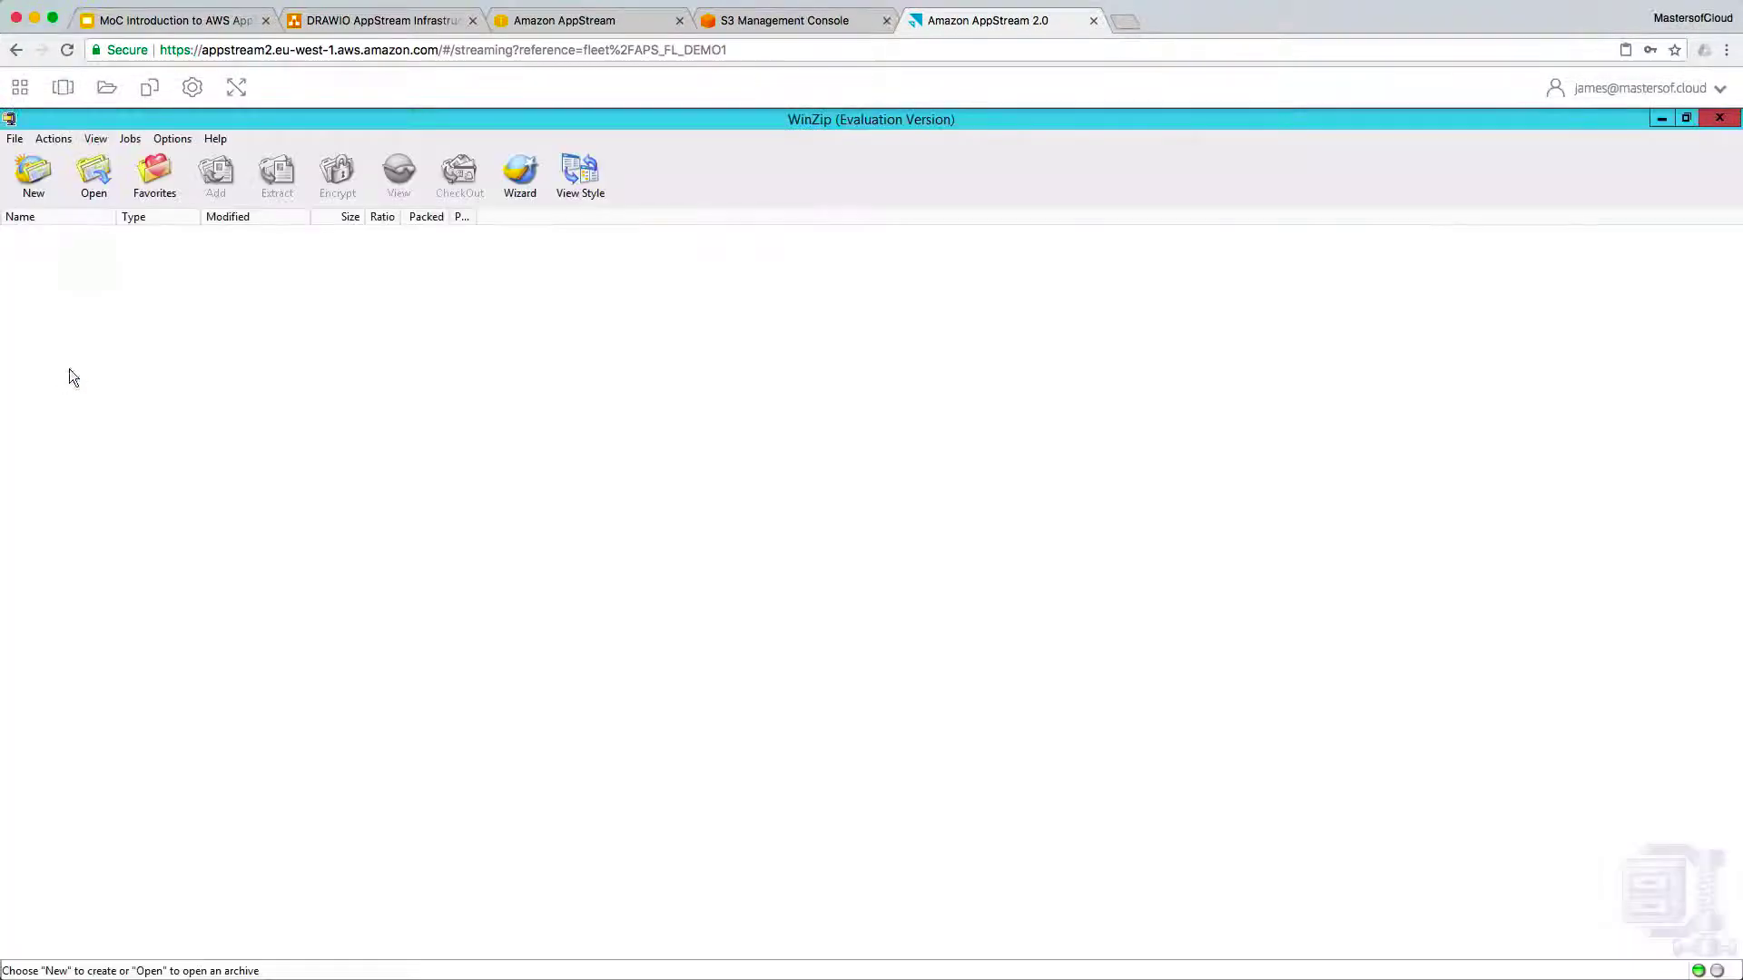
Step: Start opening an archive in WinZip and browse to the Home Folder under This PC
{"action": "left_click", "coordinate": [14, 138]}
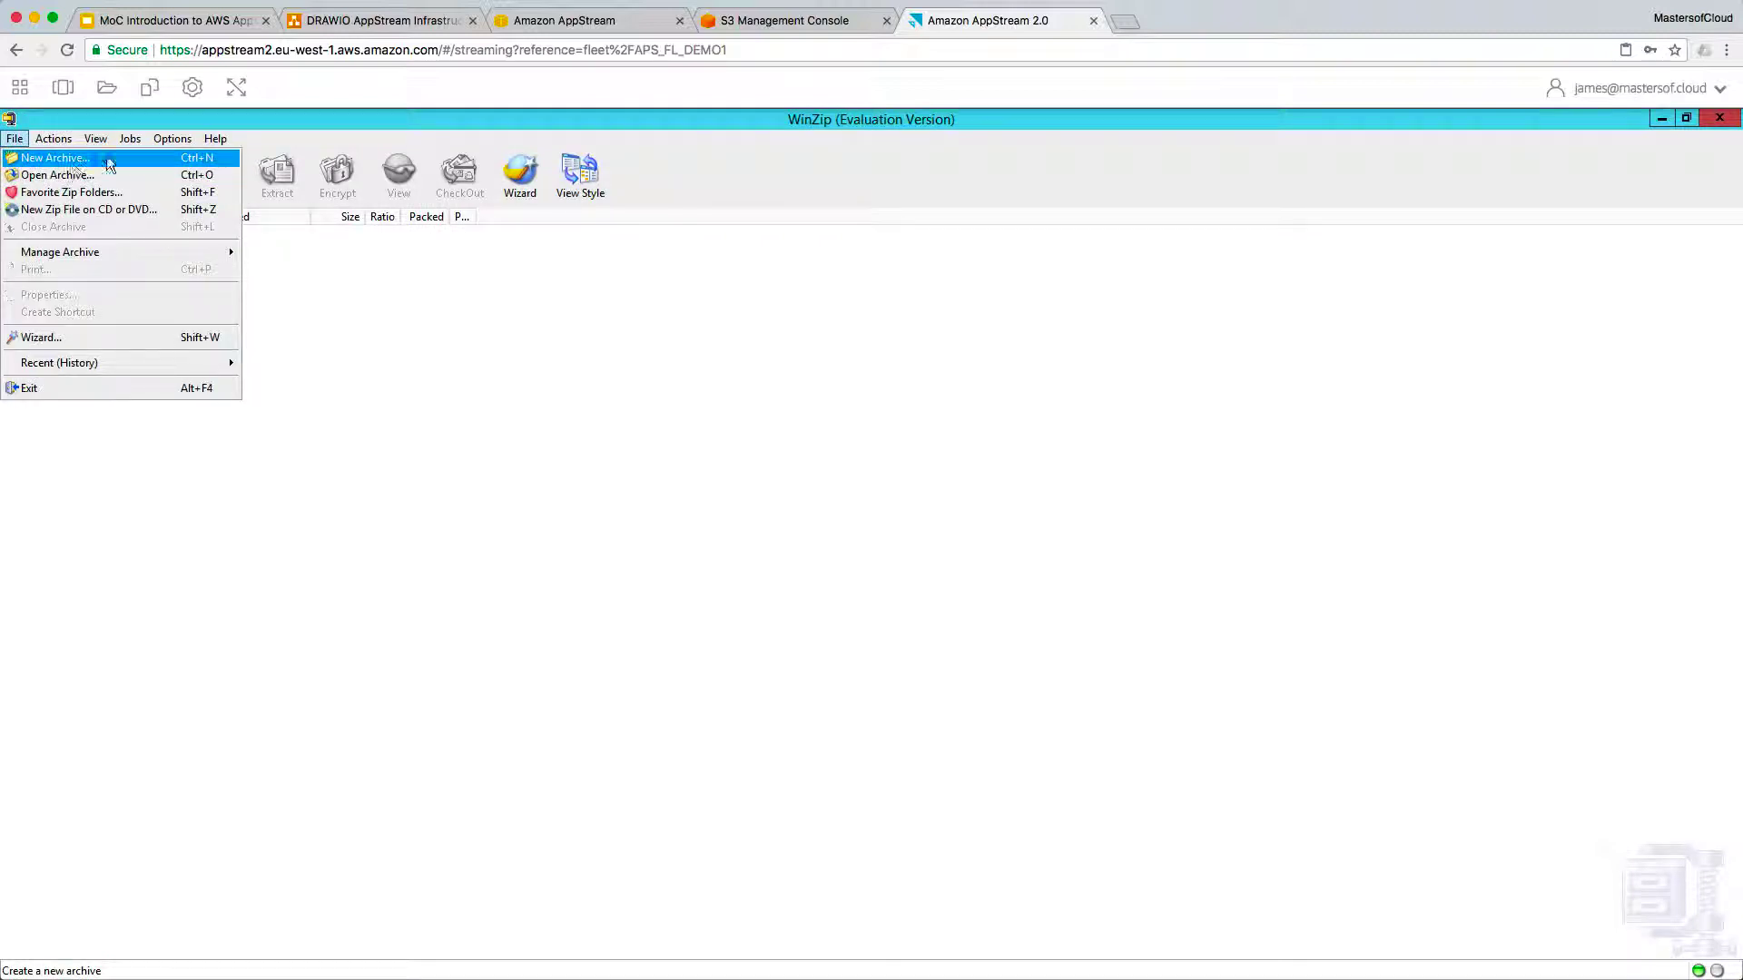
{"action": "left_click", "coordinate": [27, 177]}
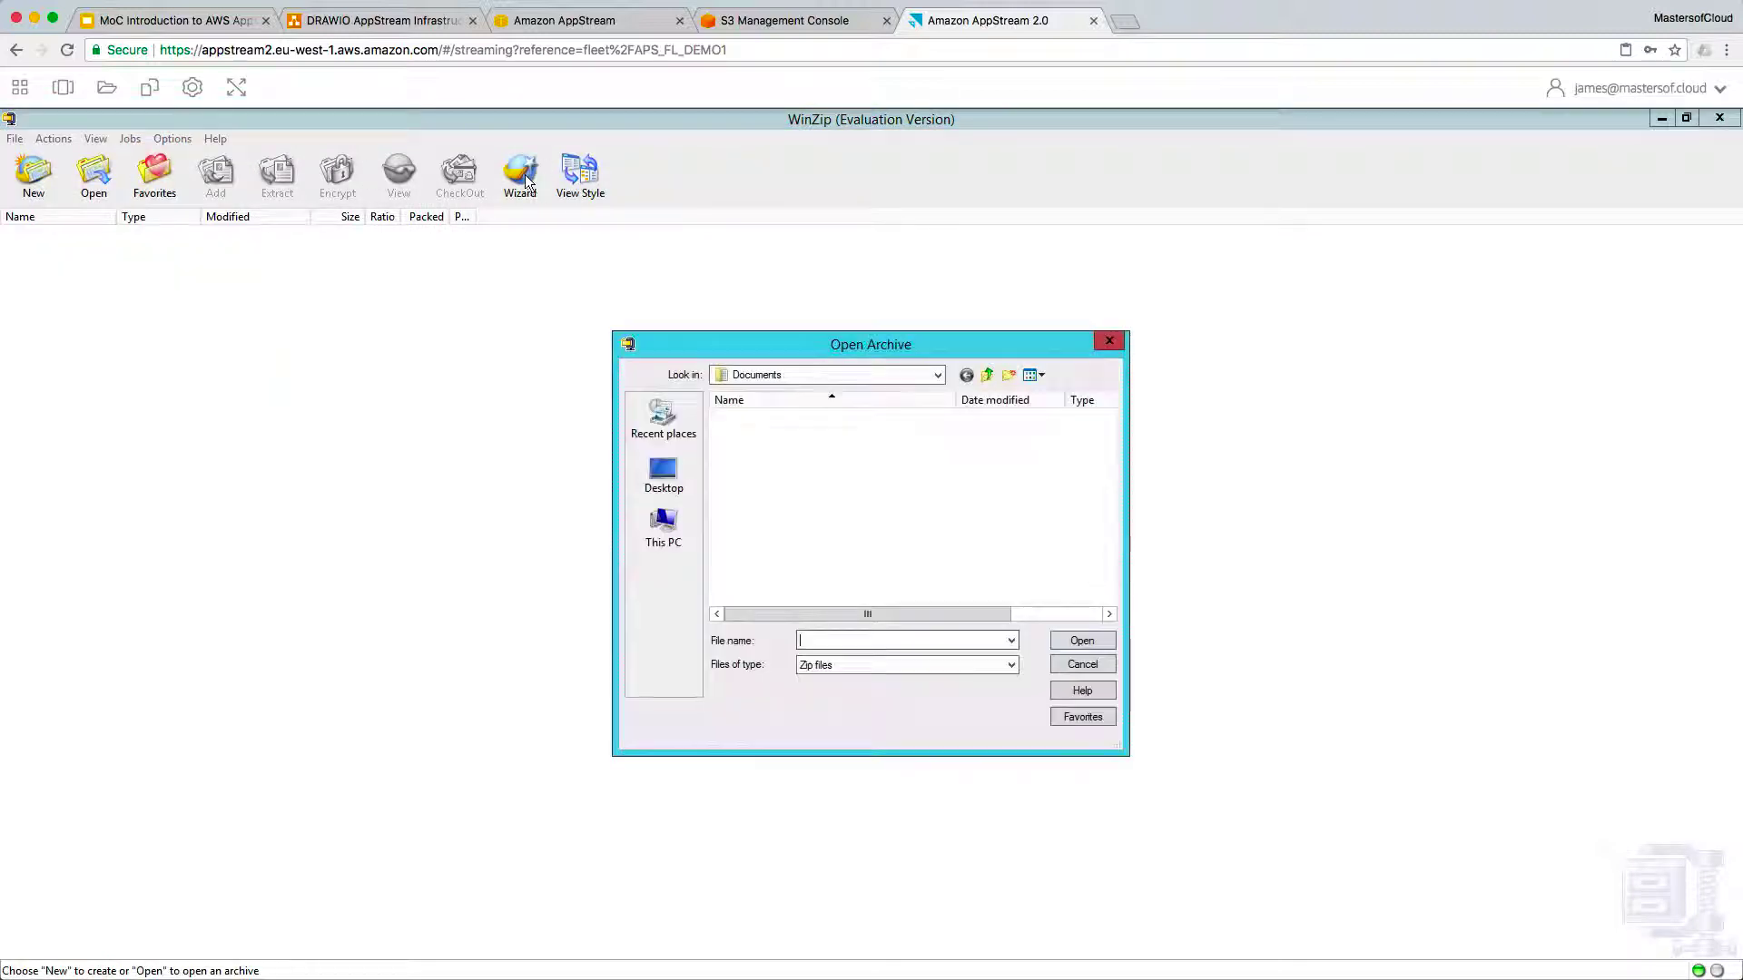
{"action": "double_click", "coordinate": [769, 423]}
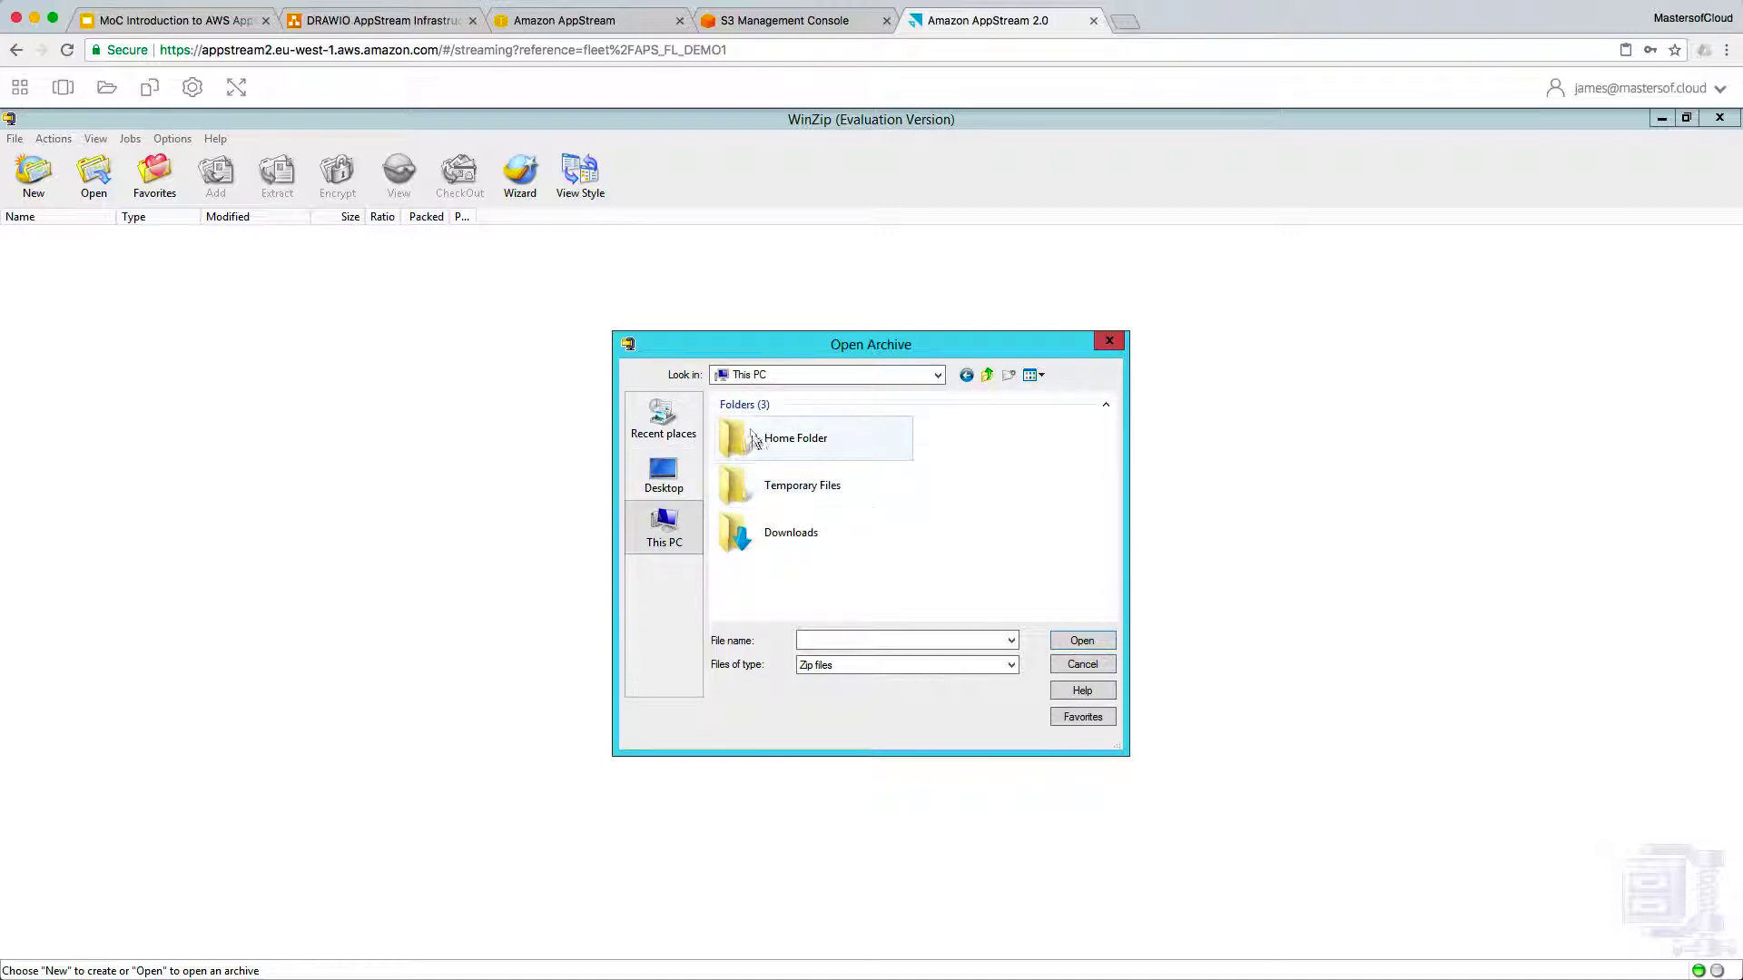
{"action": "double_click", "coordinate": [753, 442]}
Step: Create a new WinZip file in the Home Folder and name it with the account holder's first name
{"action": "right_click", "coordinate": [788, 451]}
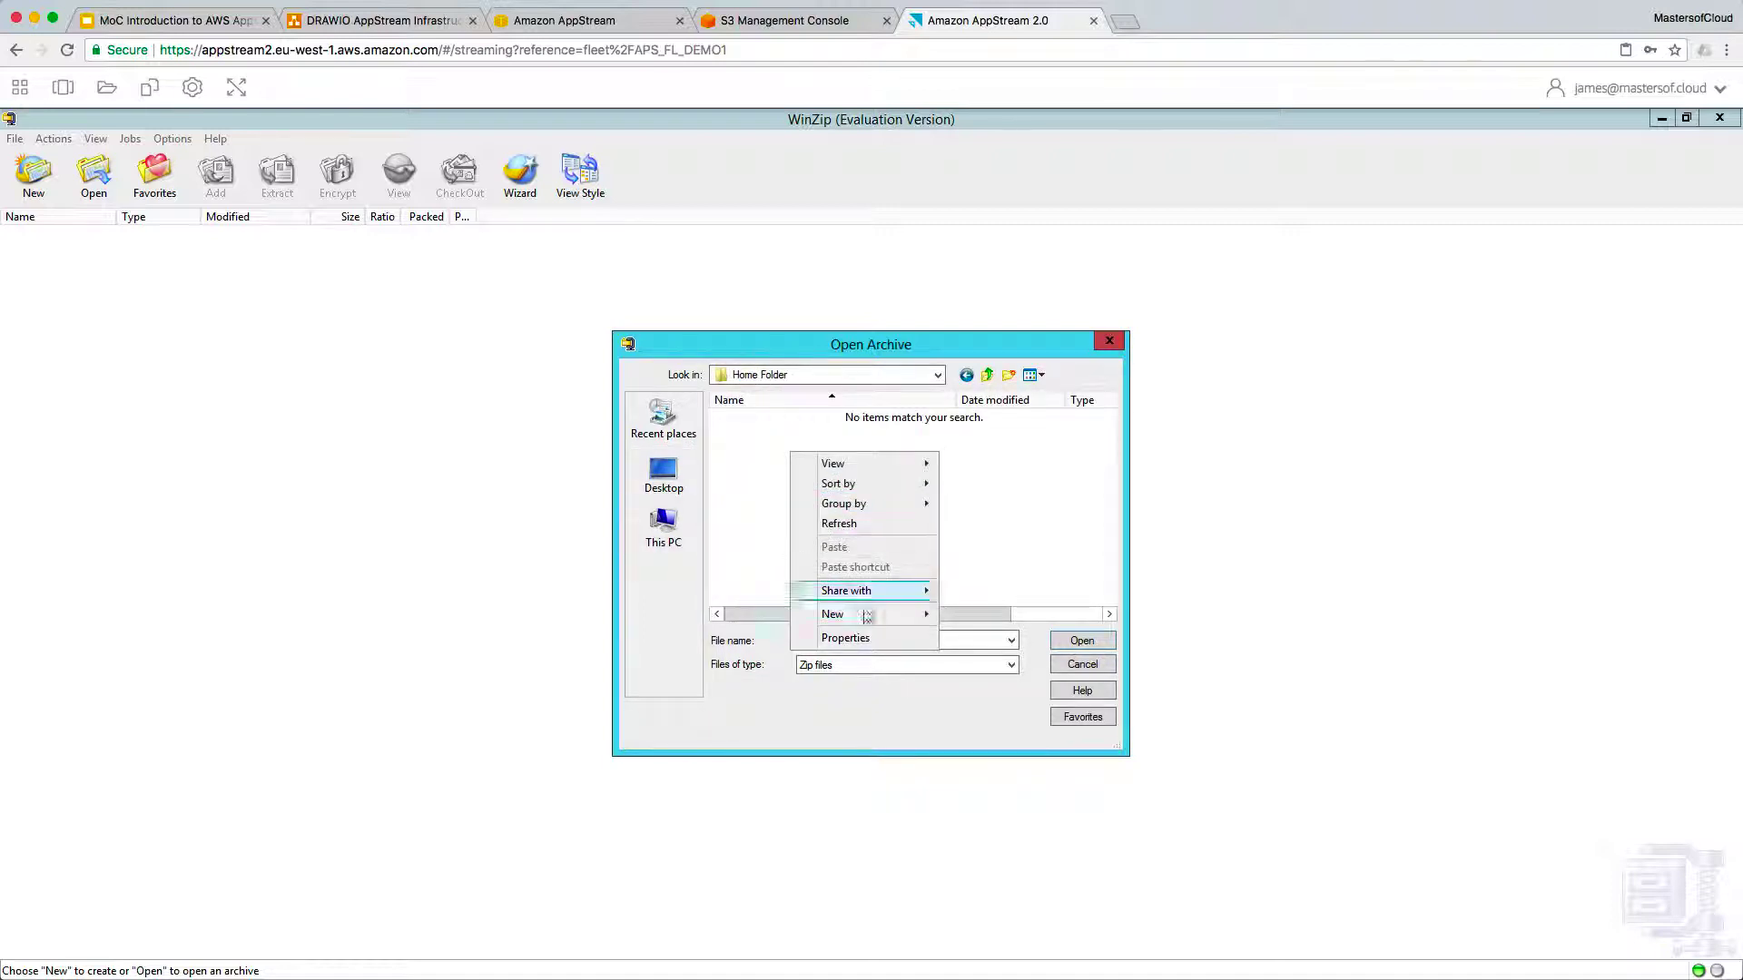
{"action": "mouse_move", "coordinate": [867, 615]}
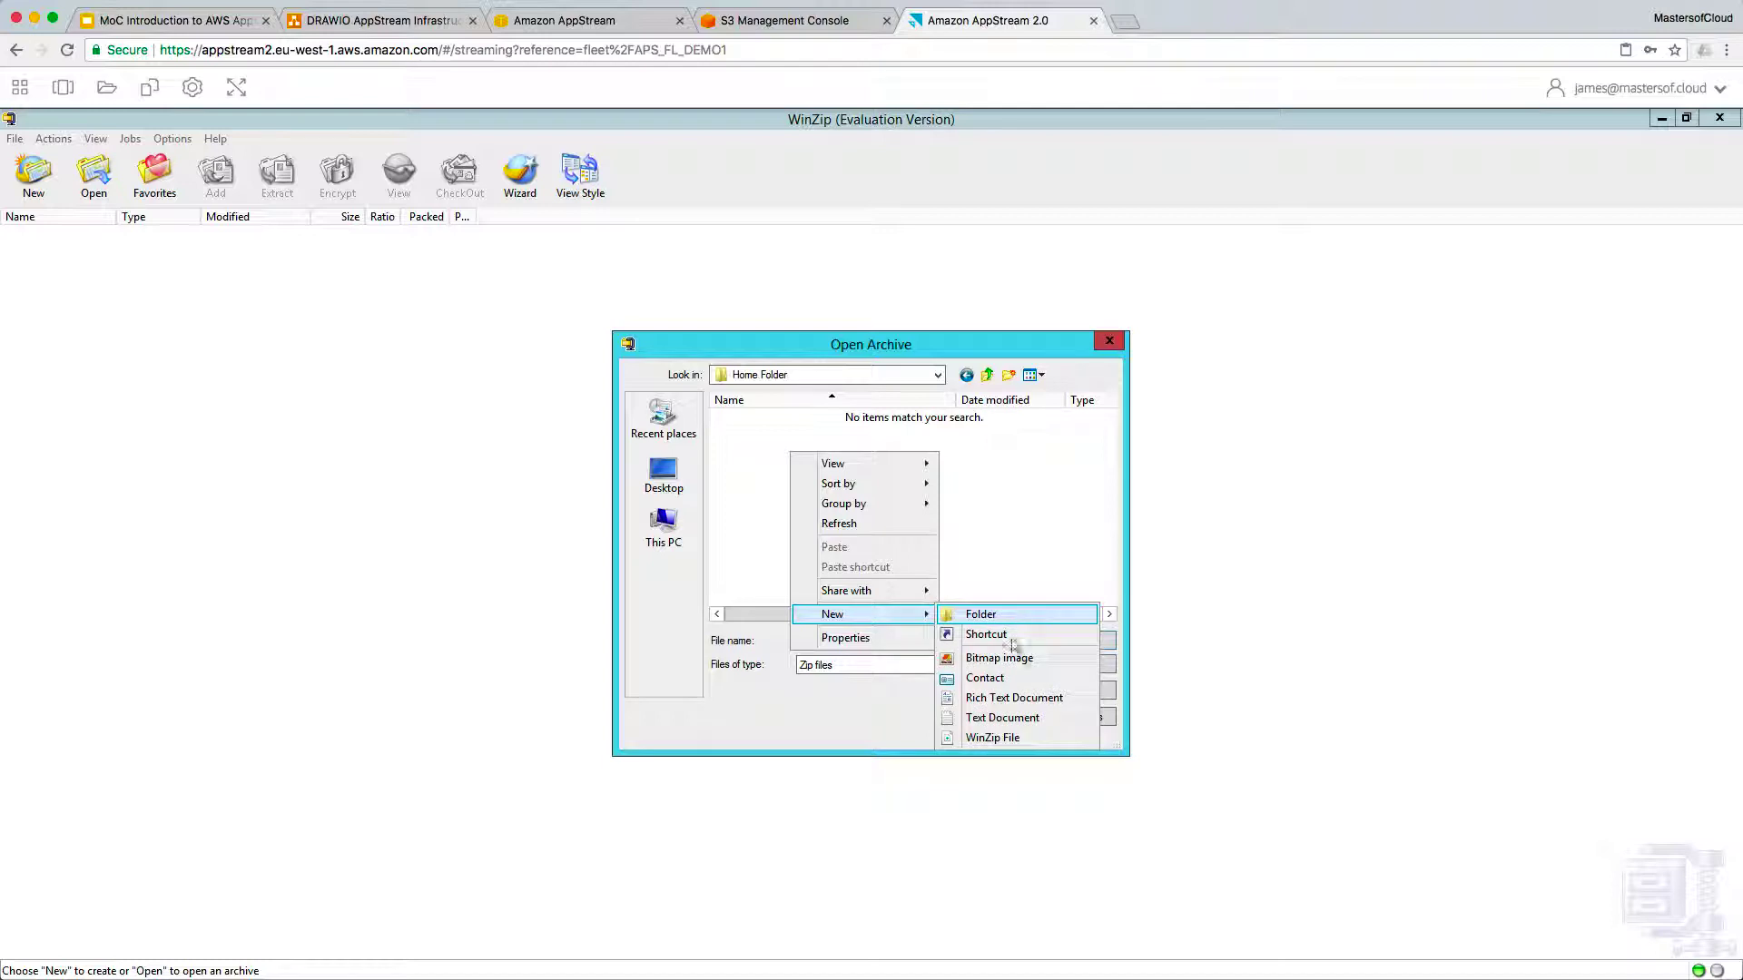
{"action": "left_click", "coordinate": [1004, 701]}
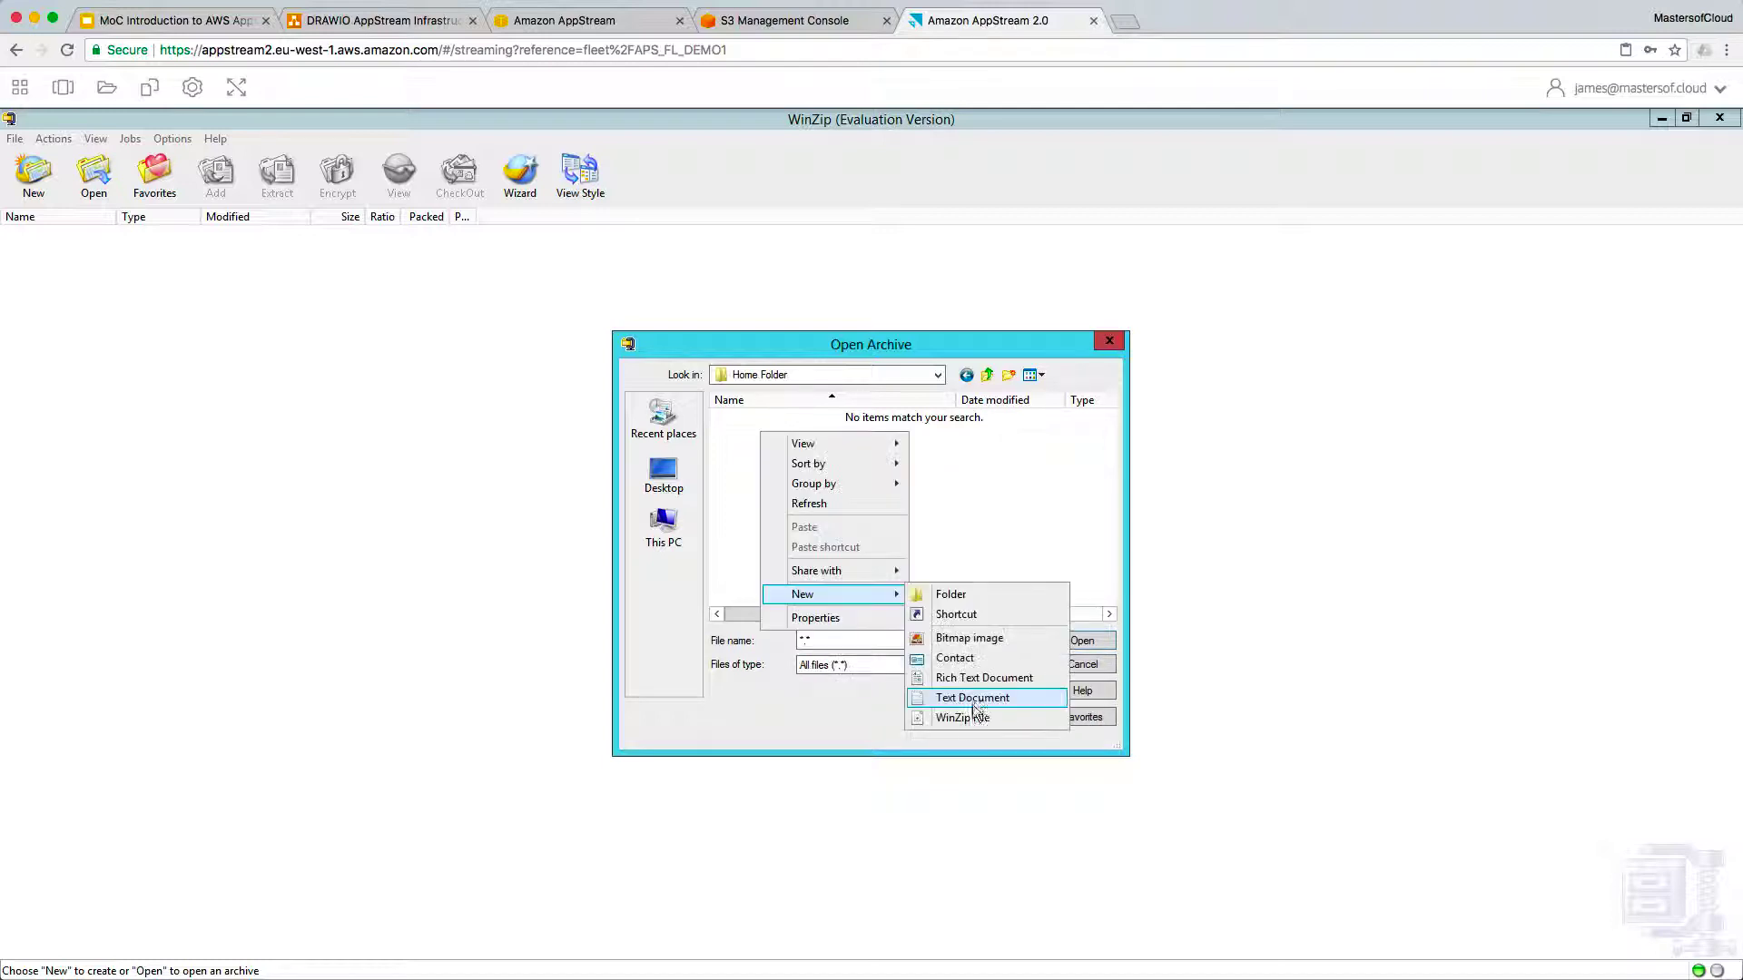
{"action": "left_click", "coordinate": [963, 720]}
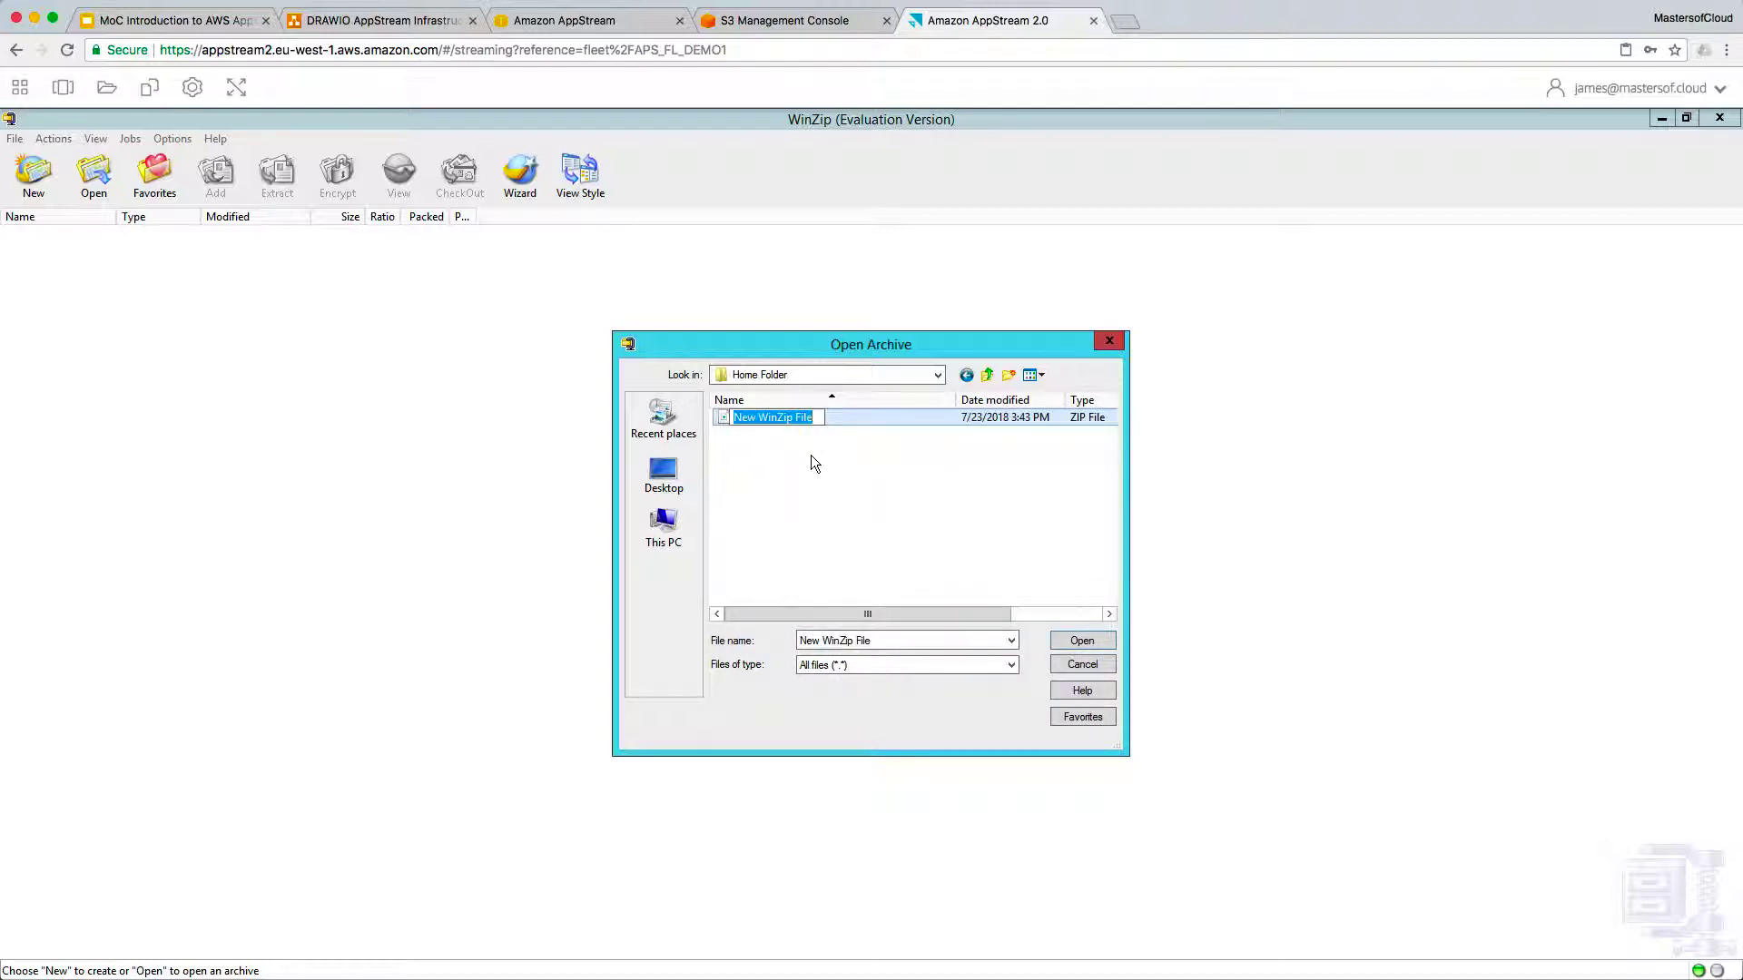
{"action": "type", "text": "James"}
{"action": "key", "text": "Return"}
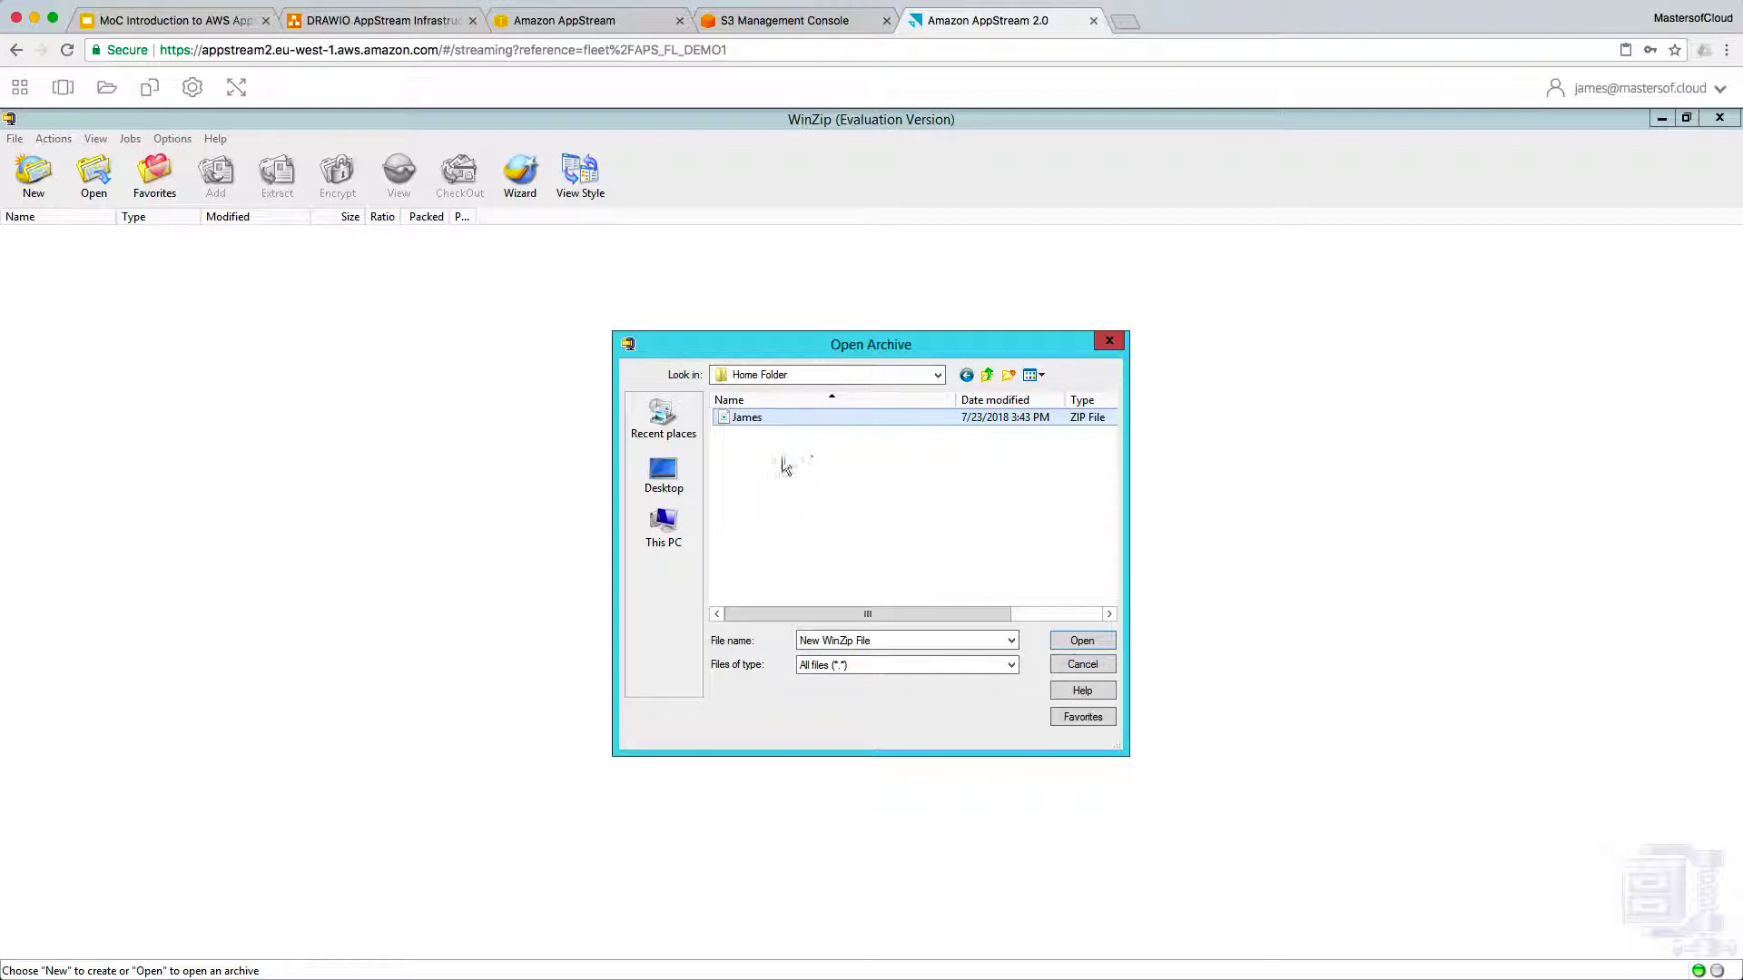
Step: Create a new rich text document in the Home Folder and name it with the account holder's first name
{"action": "right_click", "coordinate": [786, 465]}
{"action": "left_click", "coordinate": [1009, 726]}
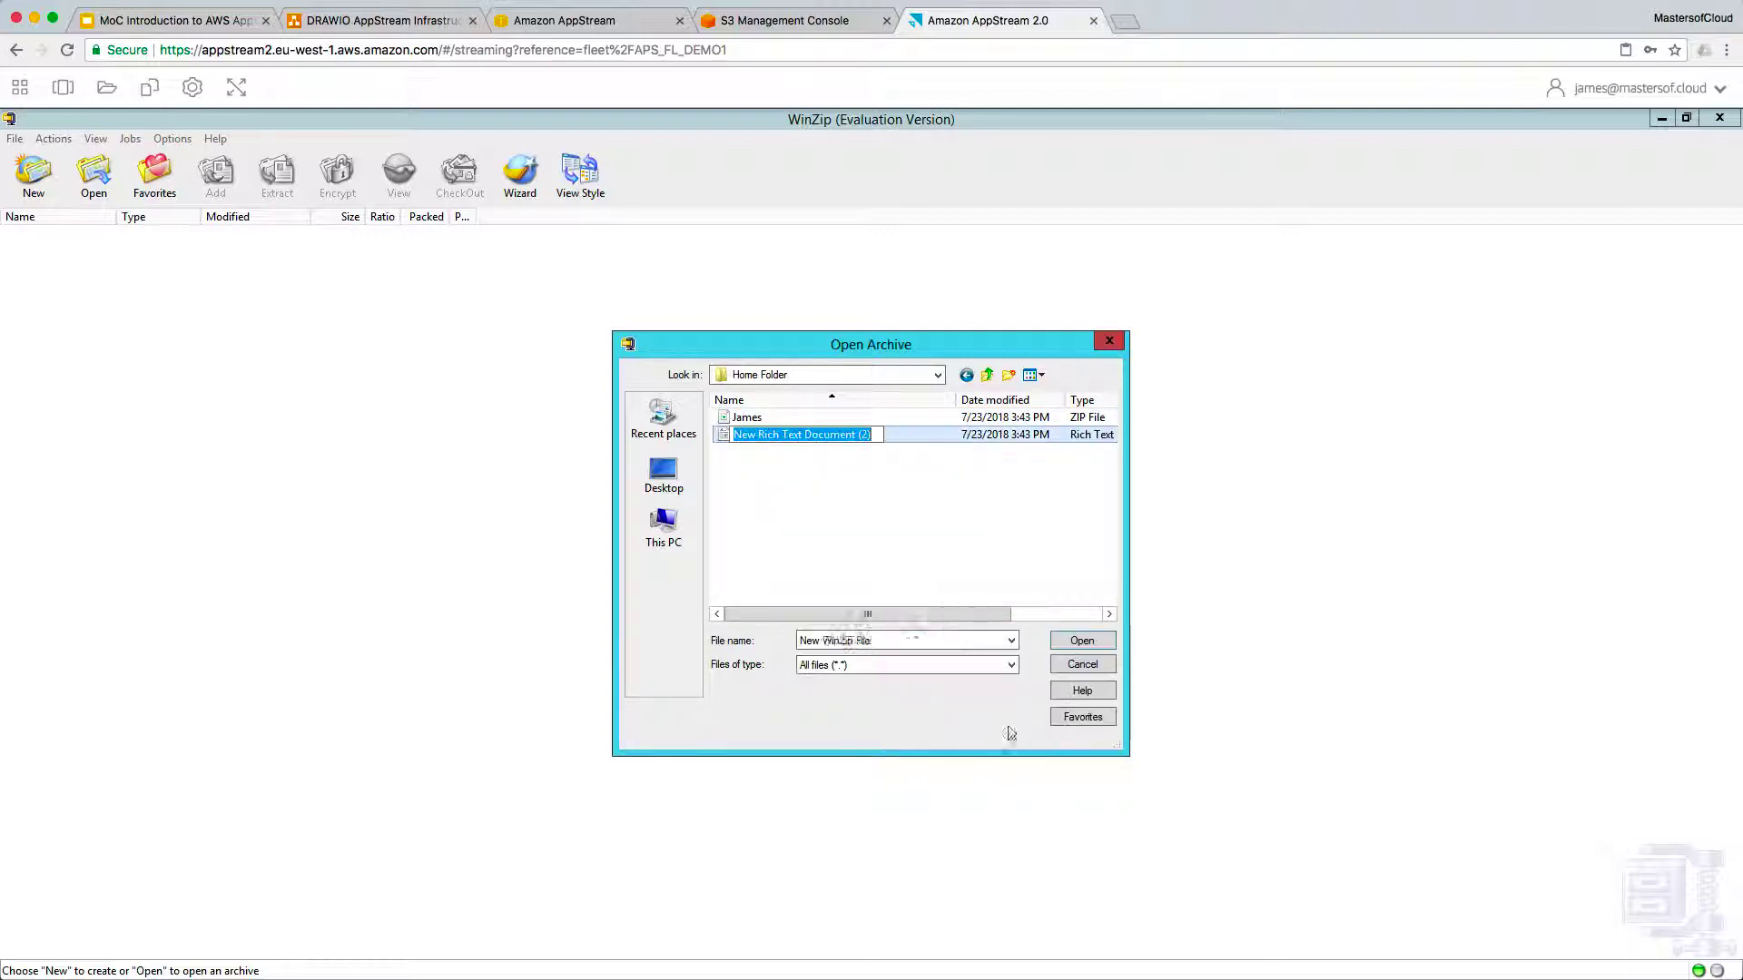
{"action": "type", "text": "James.rt"}
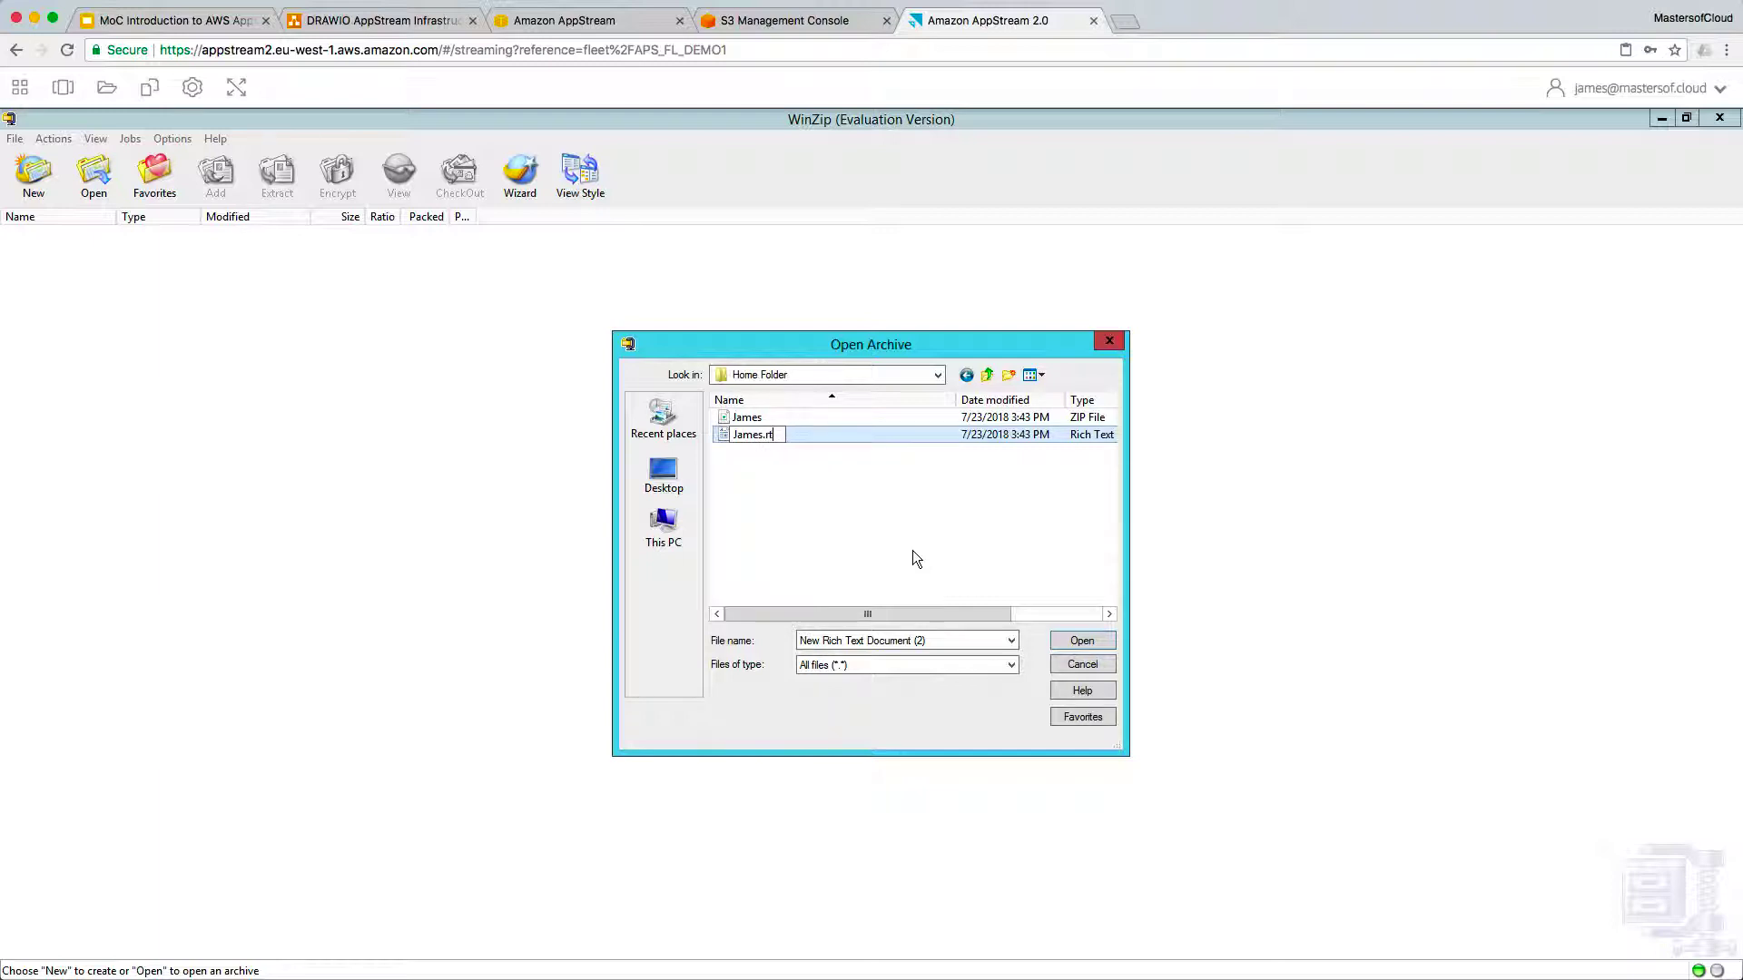
{"action": "key", "text": "BackSpace"}
{"action": "key", "text": "Return"}
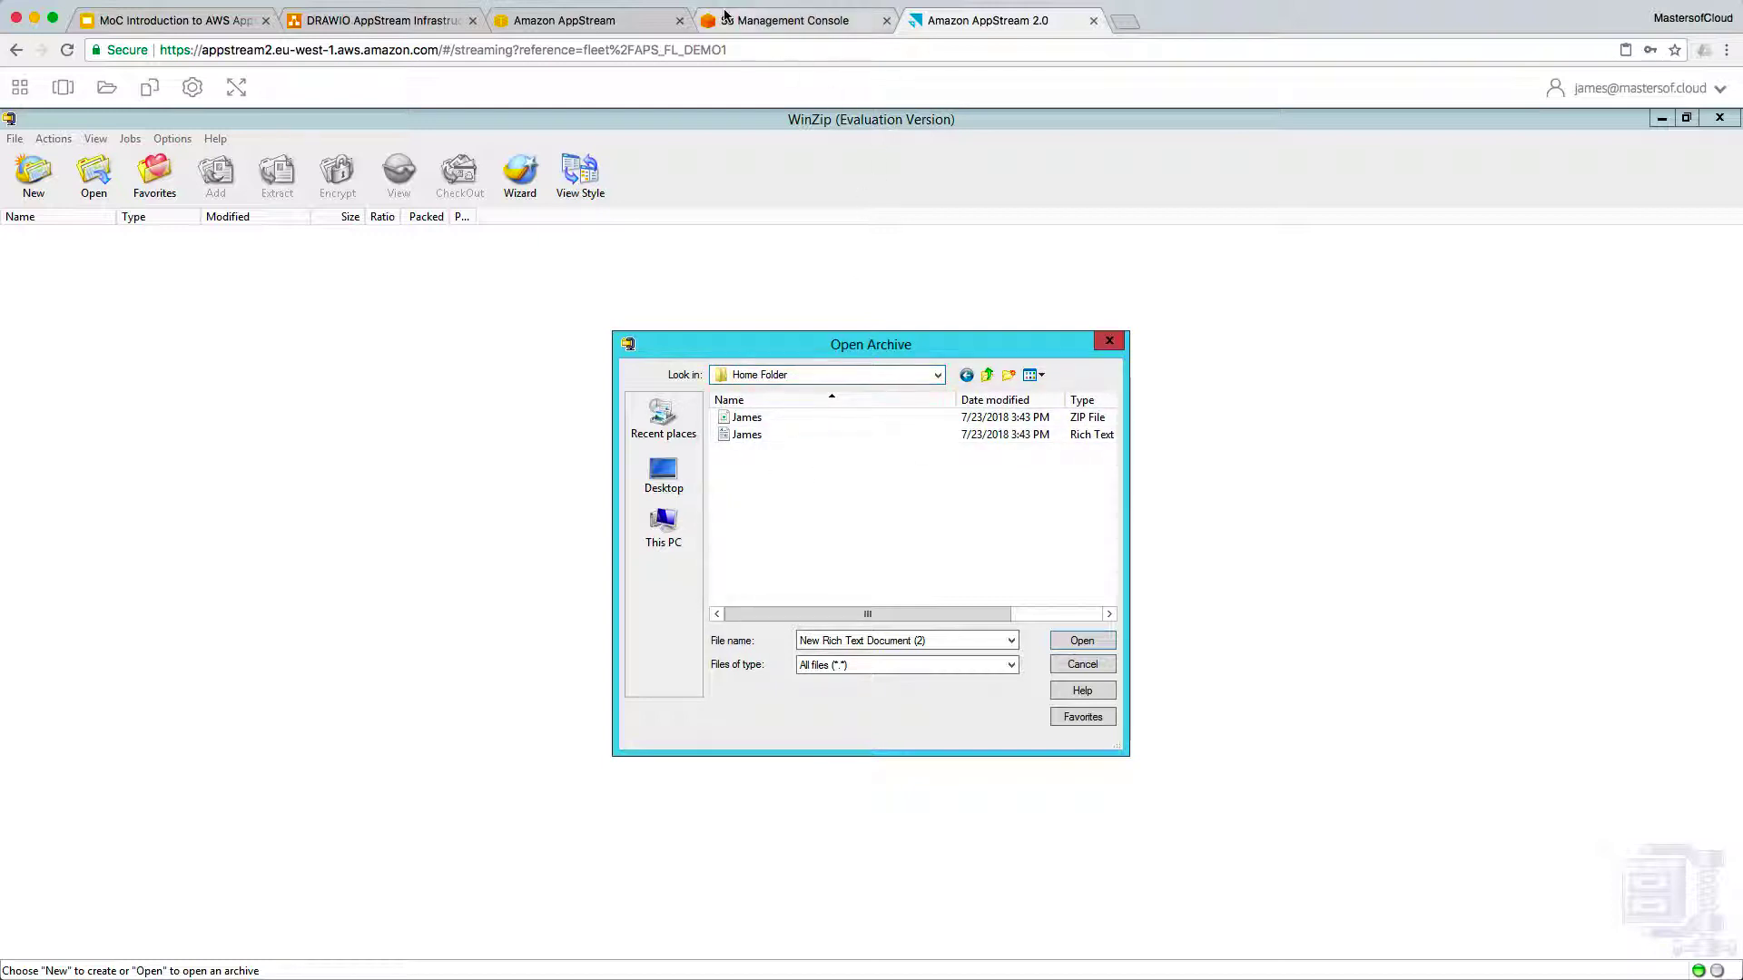
Step: Switch to the S3 console and browse the appstream2 bucket through user and userpool into the user's hashed folder
{"action": "left_click", "coordinate": [786, 20]}
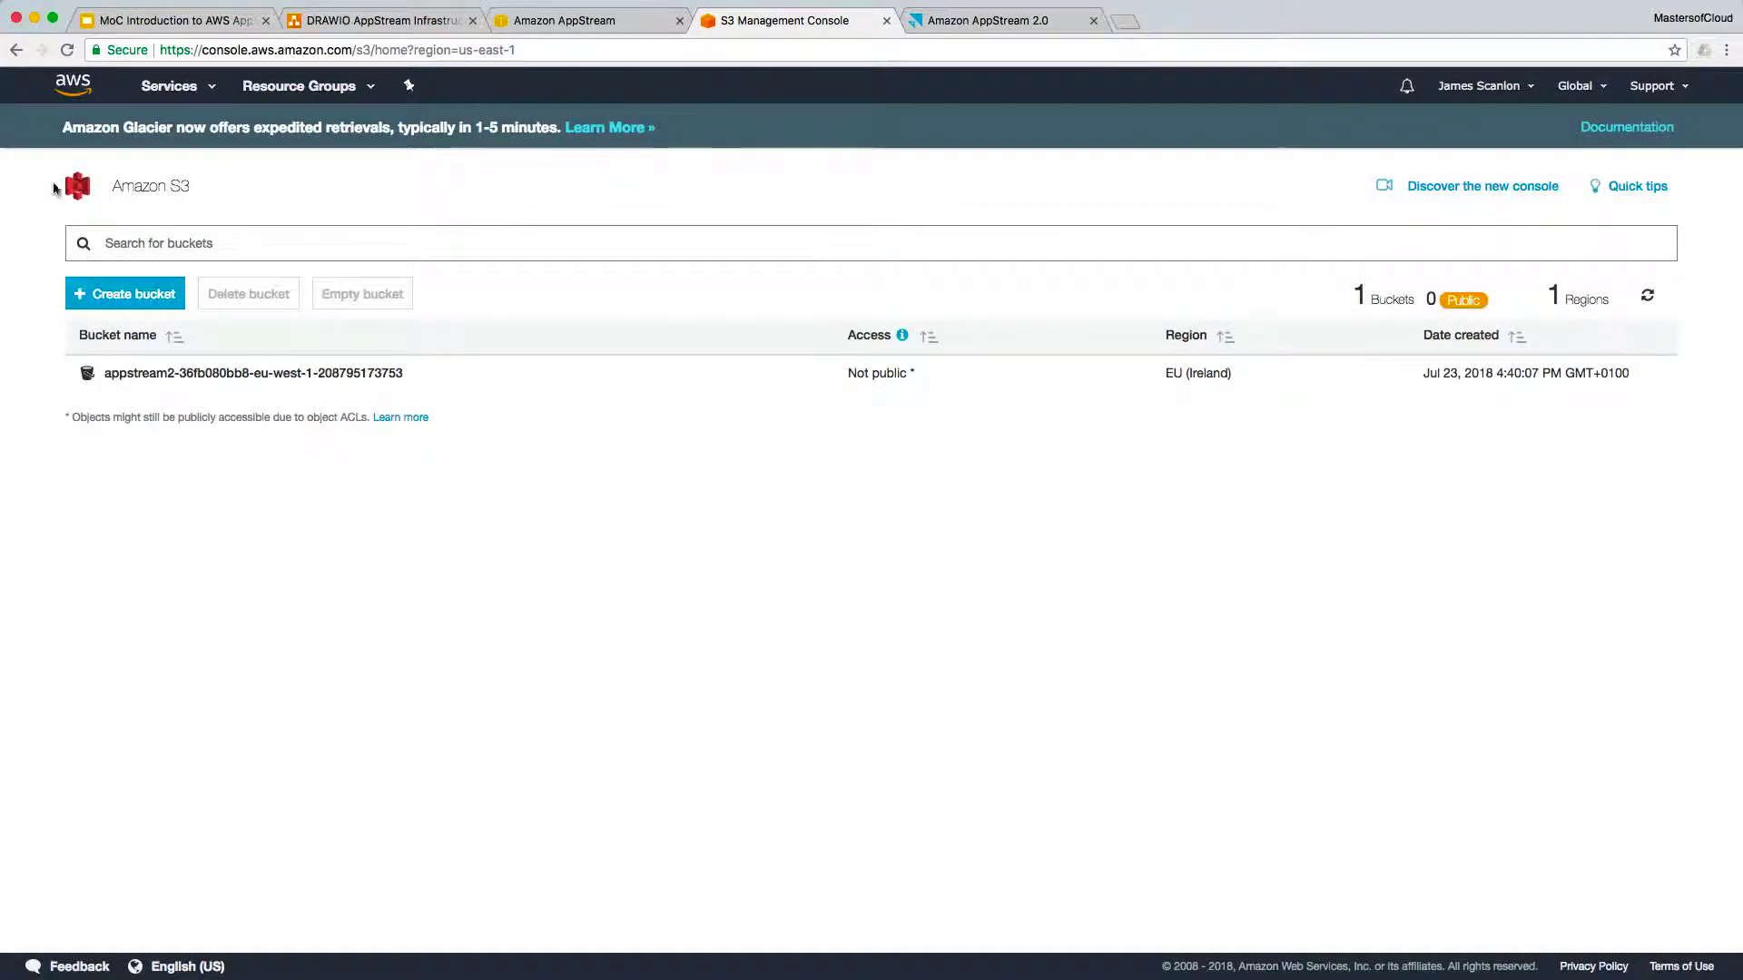
{"action": "left_click", "coordinate": [230, 373]}
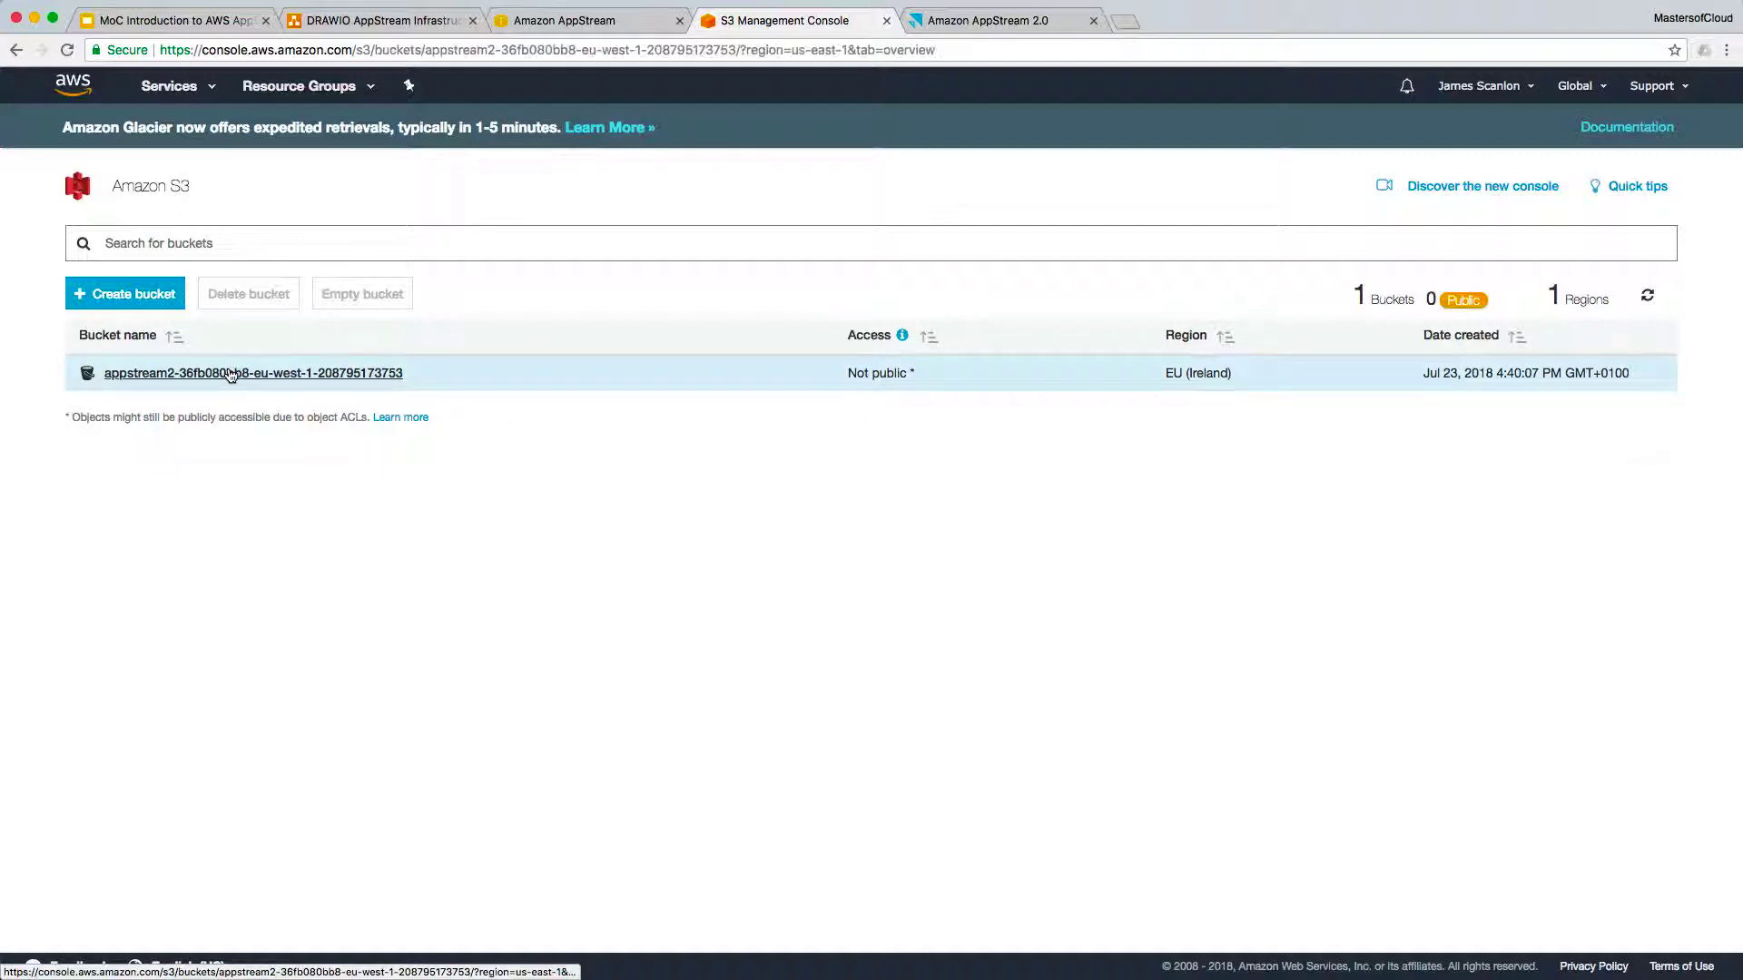
{"action": "left_click", "coordinate": [152, 424]}
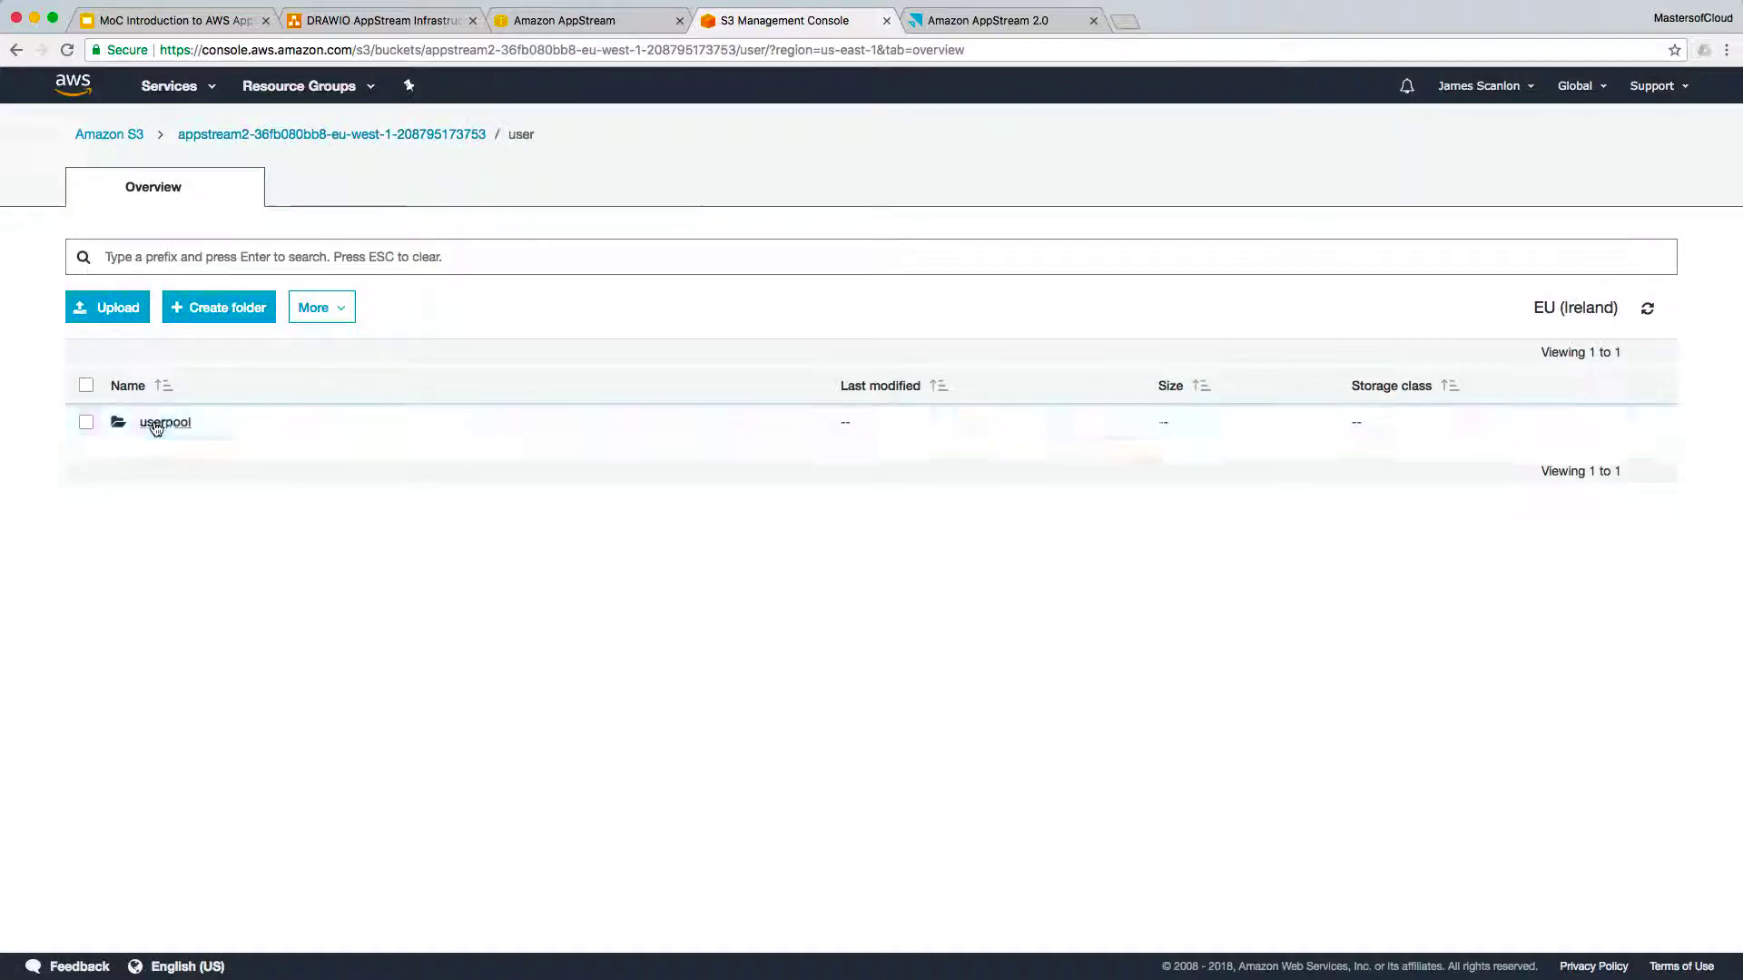
{"action": "left_click", "coordinate": [155, 434]}
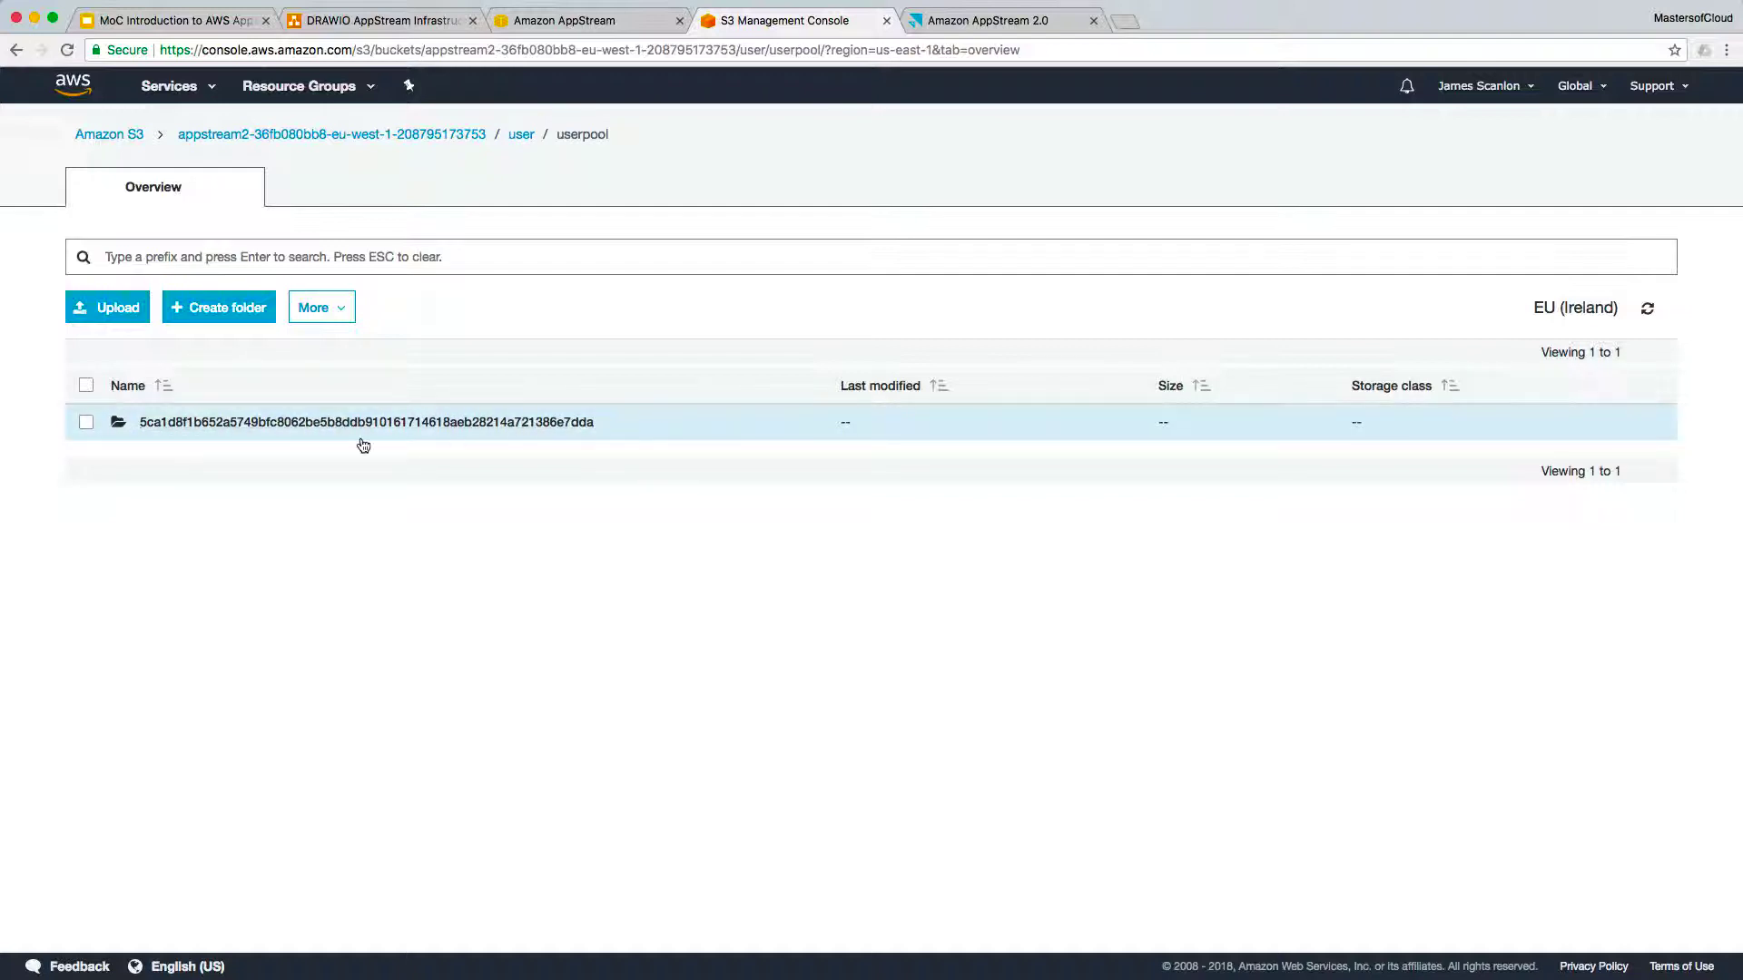
{"action": "left_click", "coordinate": [469, 425]}
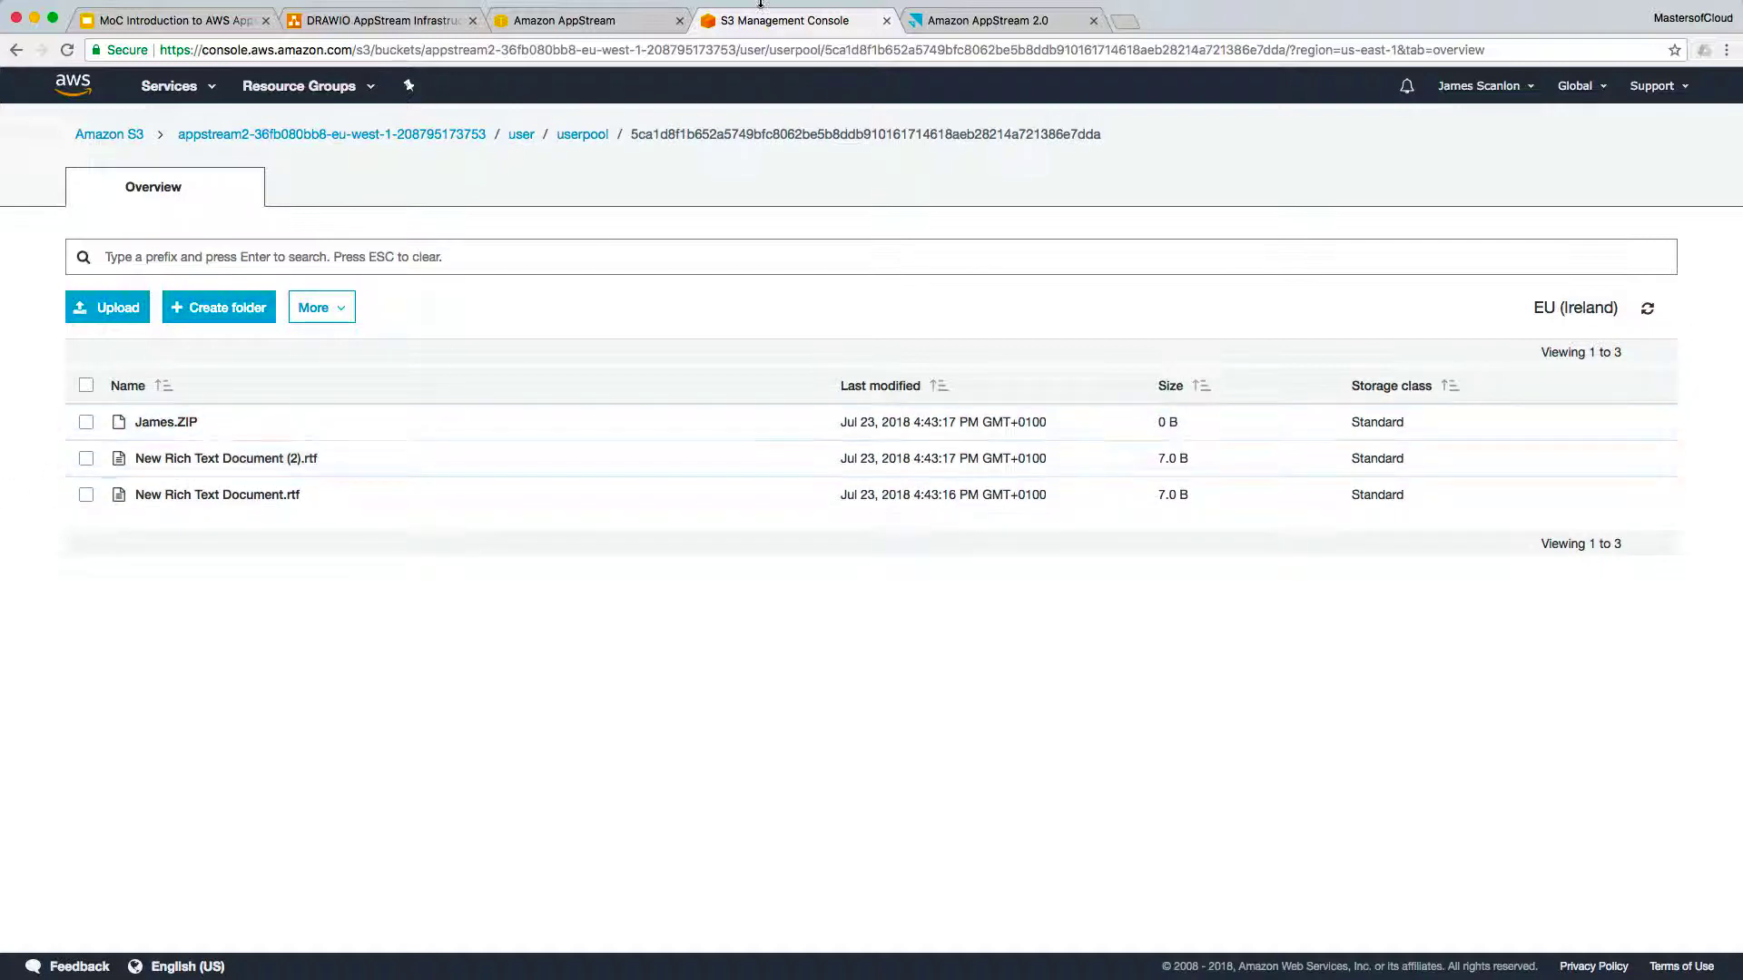
Step: Cancel the Open Archive dialog in the streaming session and recheck the saved files in the S3 user folder
{"action": "left_click", "coordinate": [976, 20]}
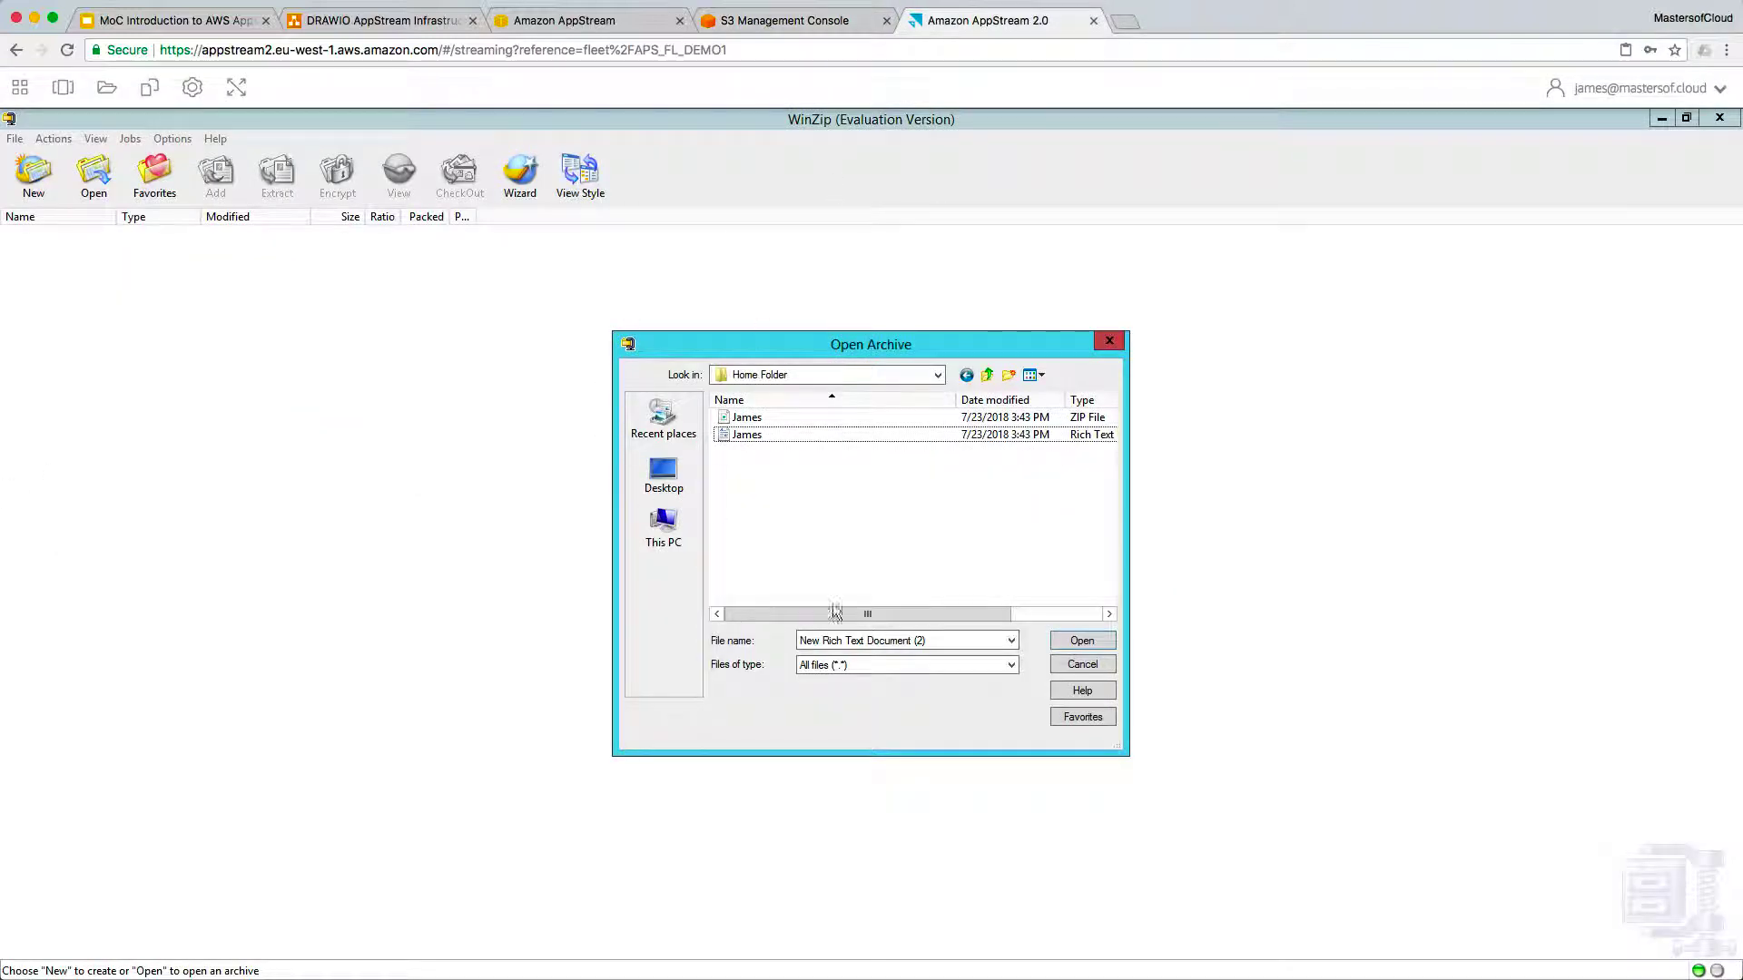
{"action": "left_click", "coordinate": [1099, 665]}
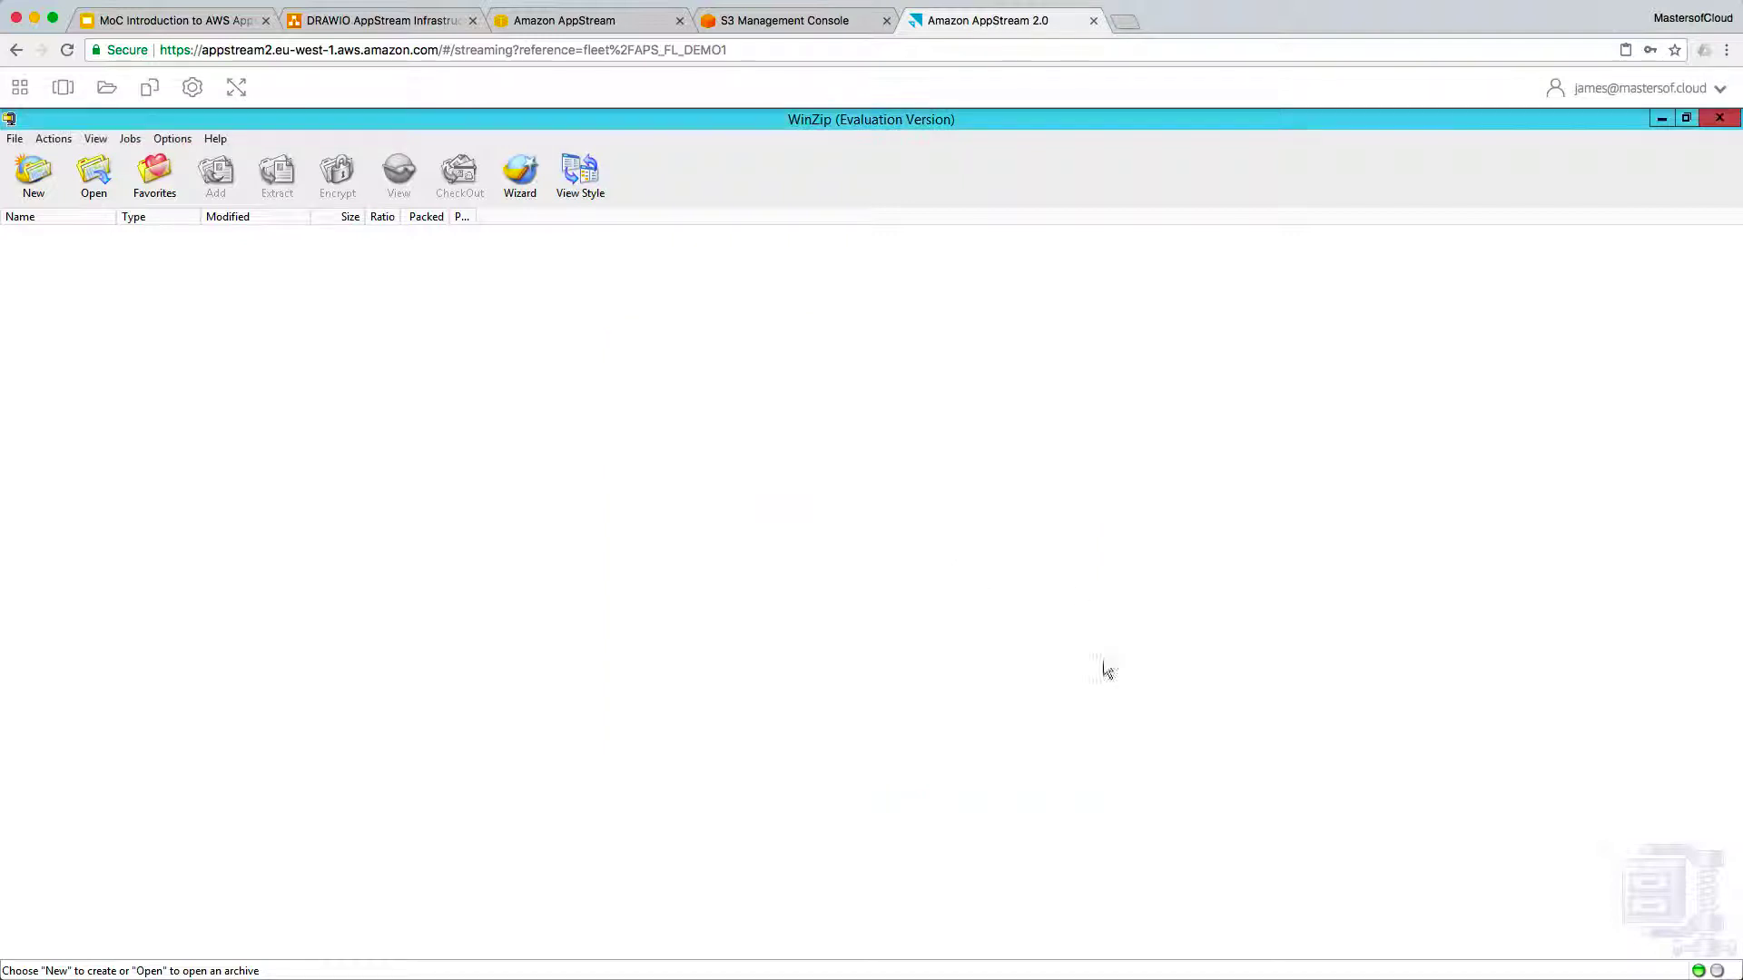
{"action": "left_click", "coordinate": [848, 9]}
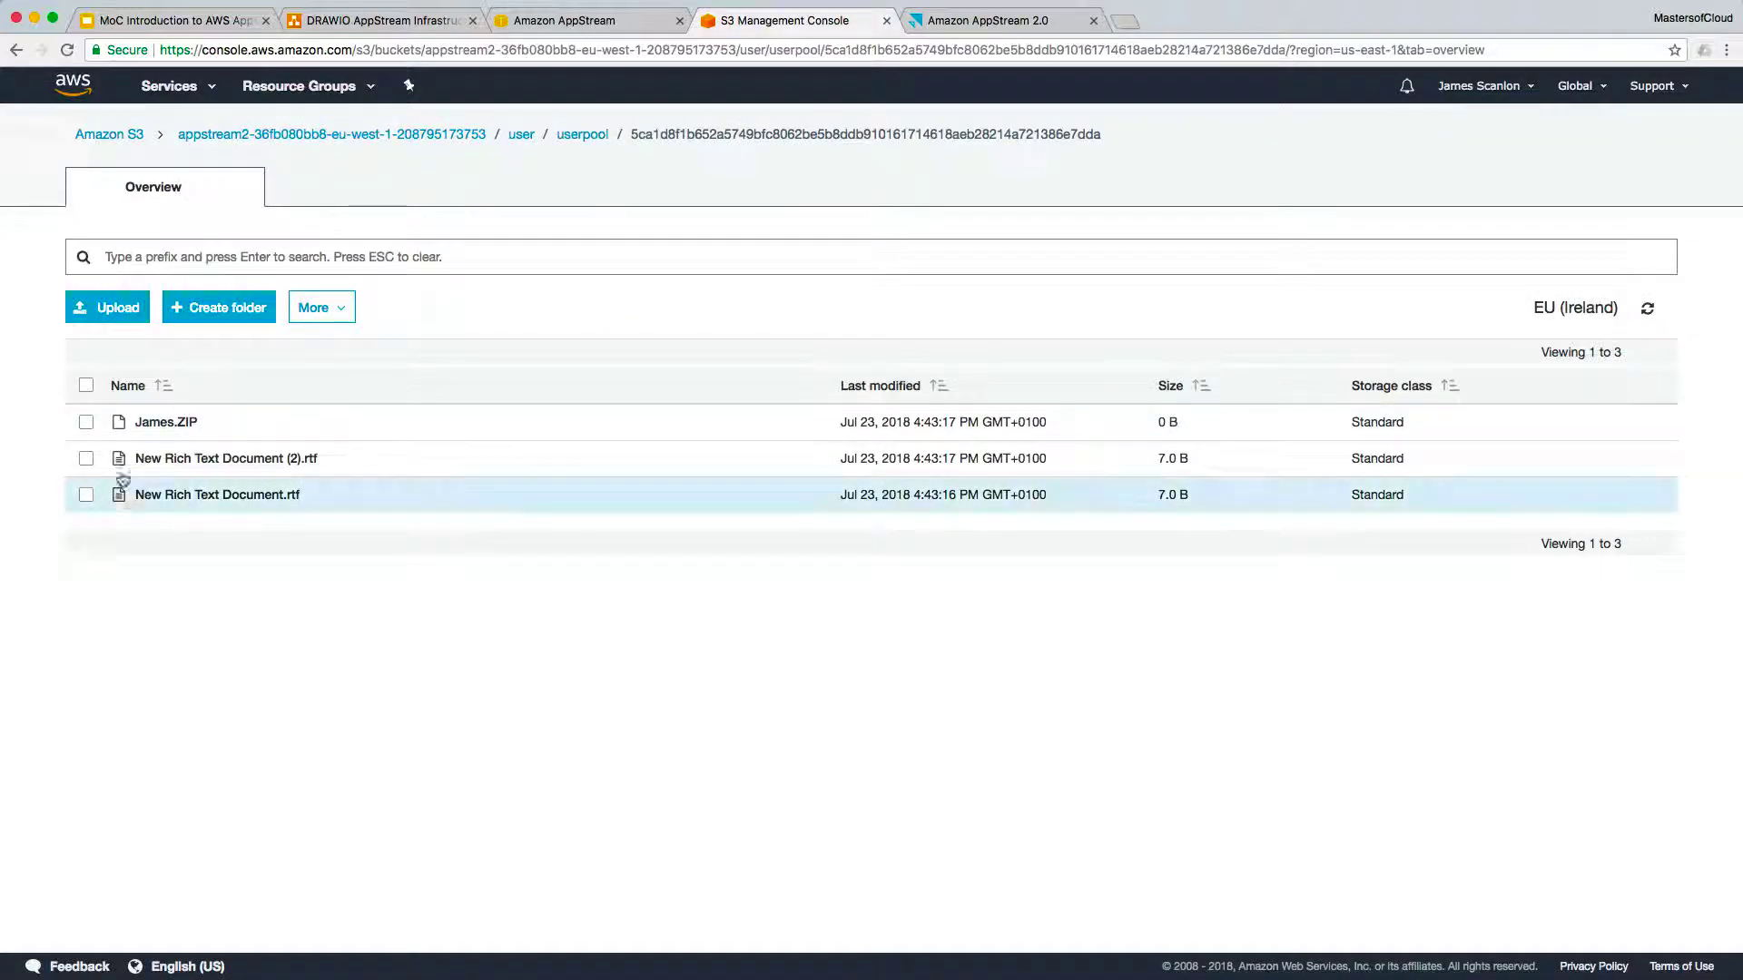
{"action": "left_click", "coordinate": [976, 20]}
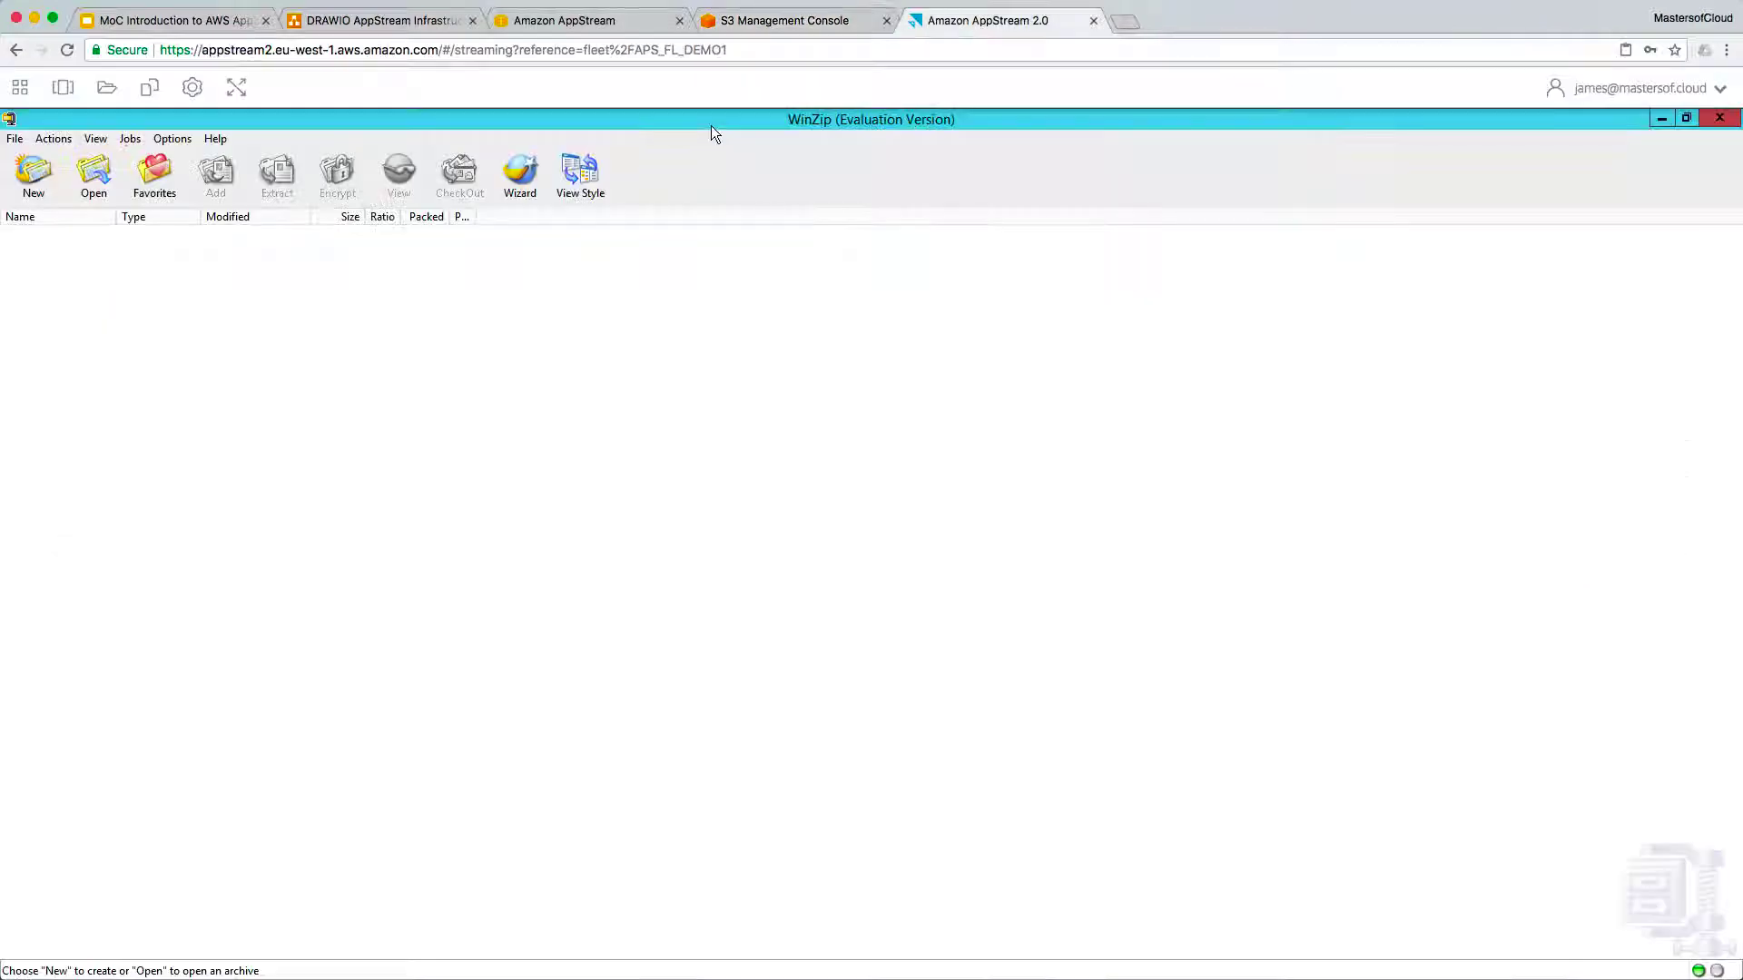
Step: Restore the maximized WinZip window to its smaller size and move it towards the middle of the streaming desktop
{"action": "double_click", "coordinate": [710, 126]}
{"action": "left_click", "coordinate": [20, 87]}
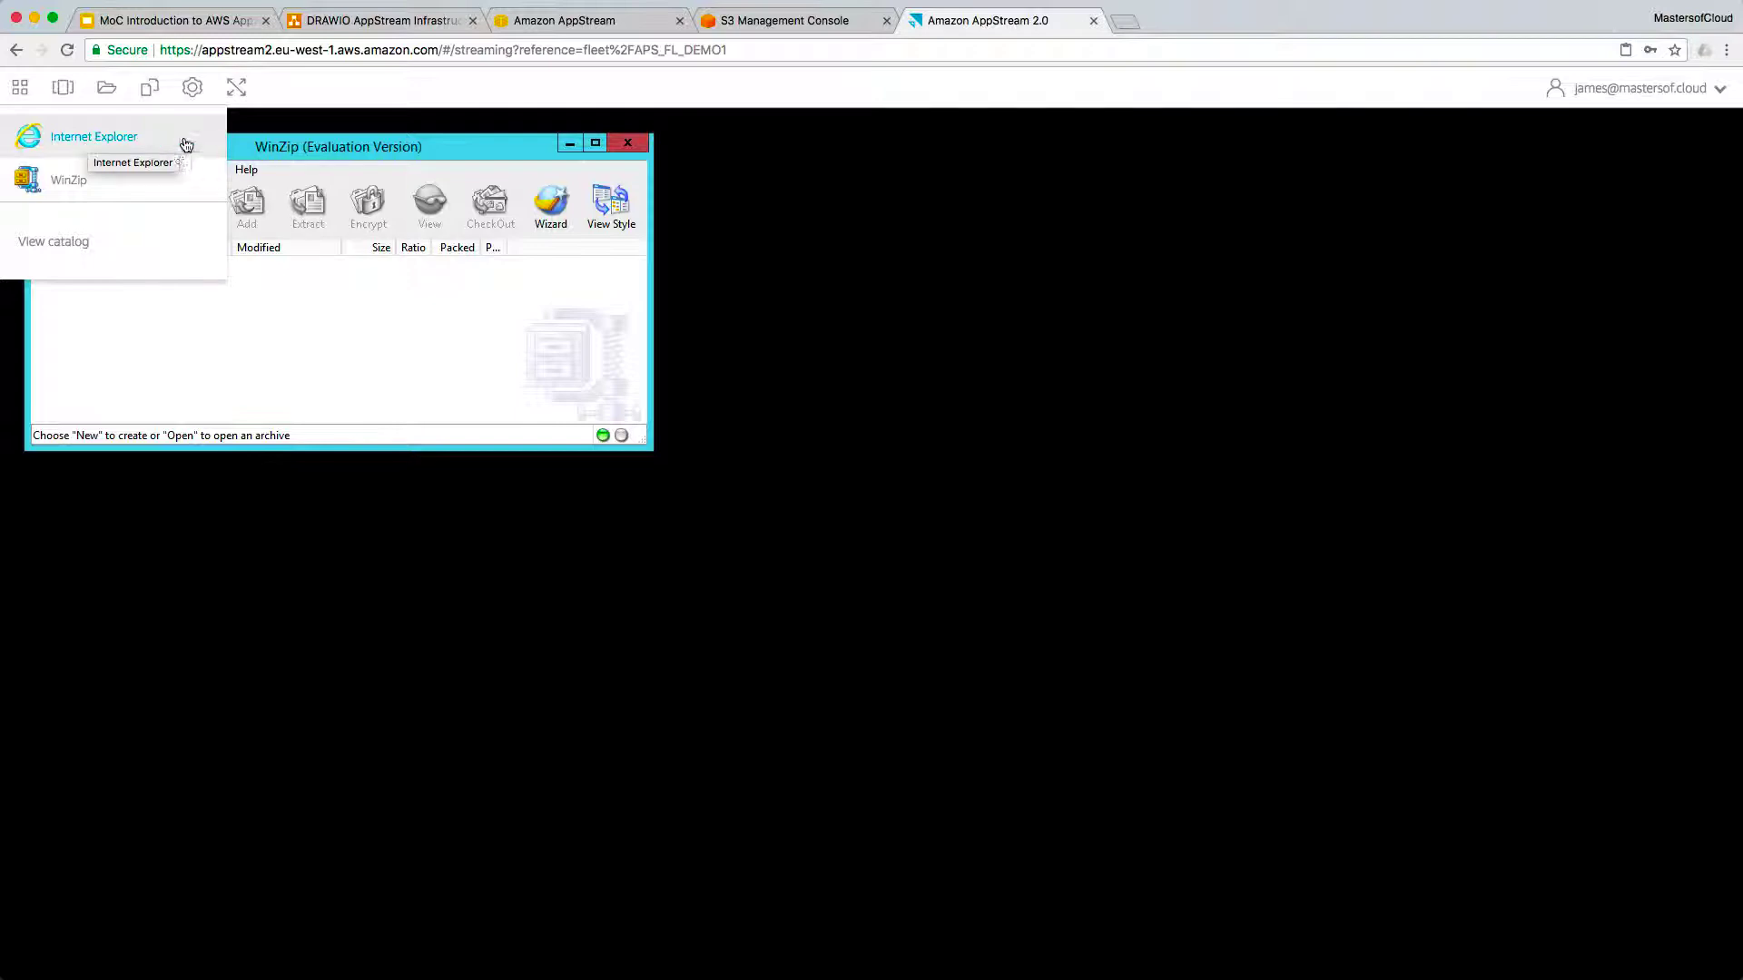
{"action": "left_click_drag", "start_coordinate": [265, 155], "coordinate": [702, 168]}
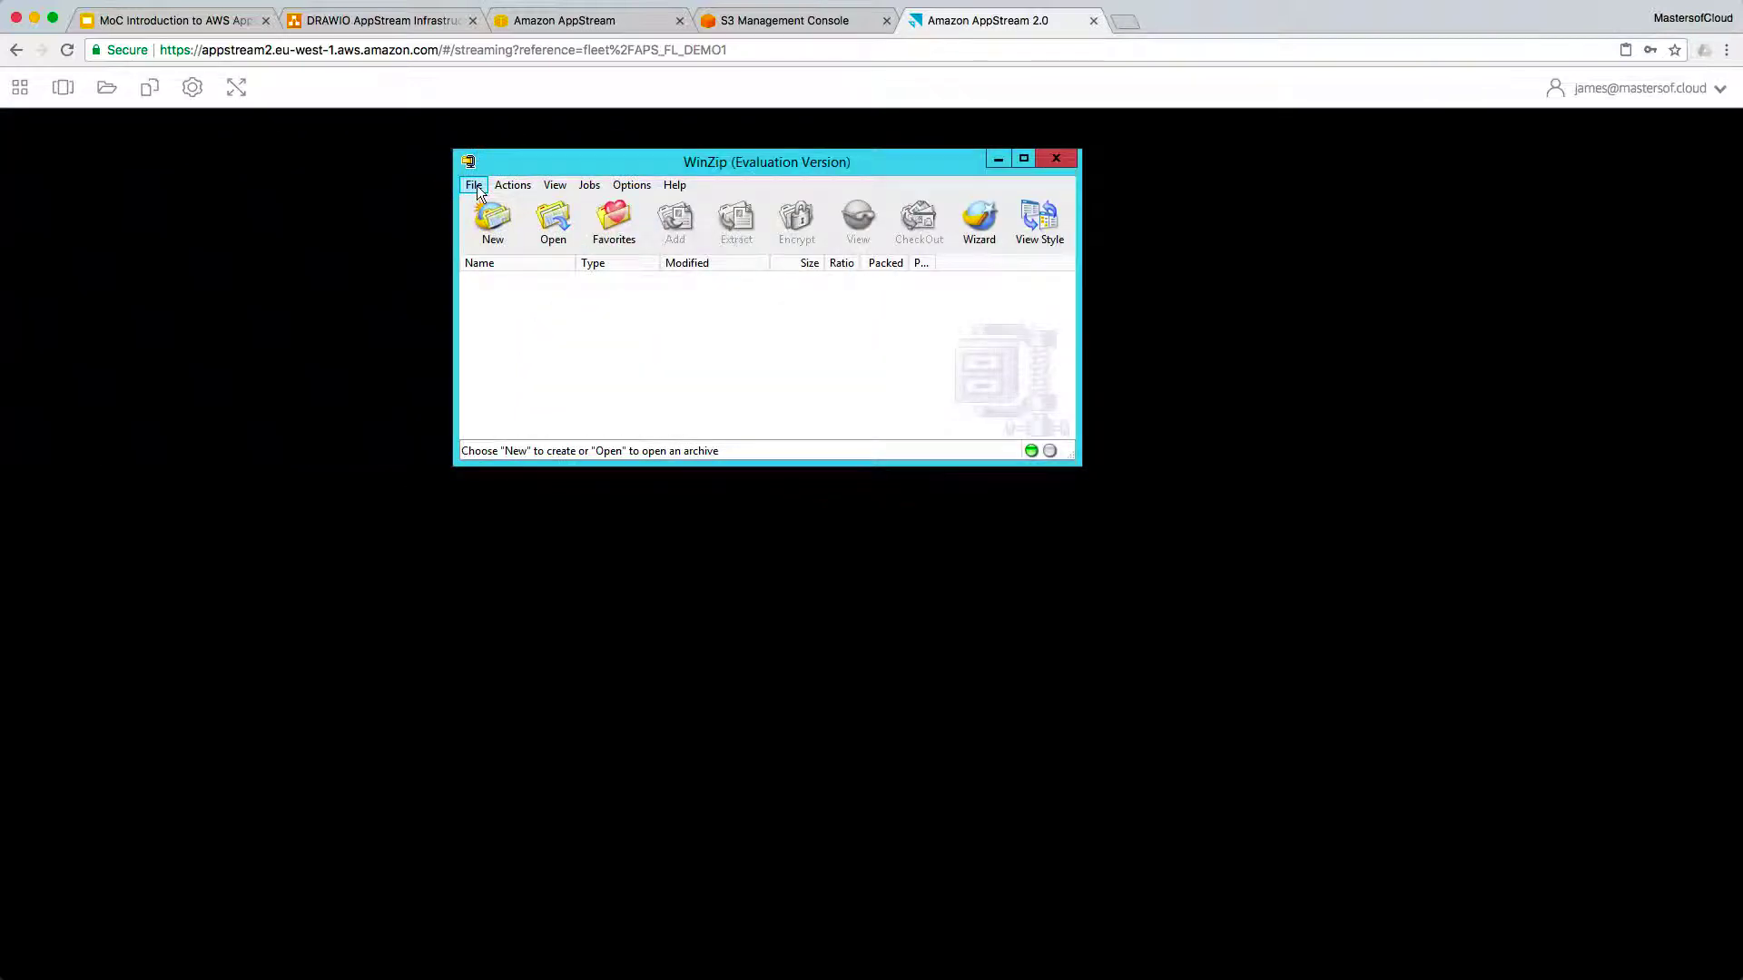
Step: Try to add Google Drive storage in My Files through the mastersof.cloud domain, choosing the listed Google account and allowing access
{"action": "left_click", "coordinate": [106, 87]}
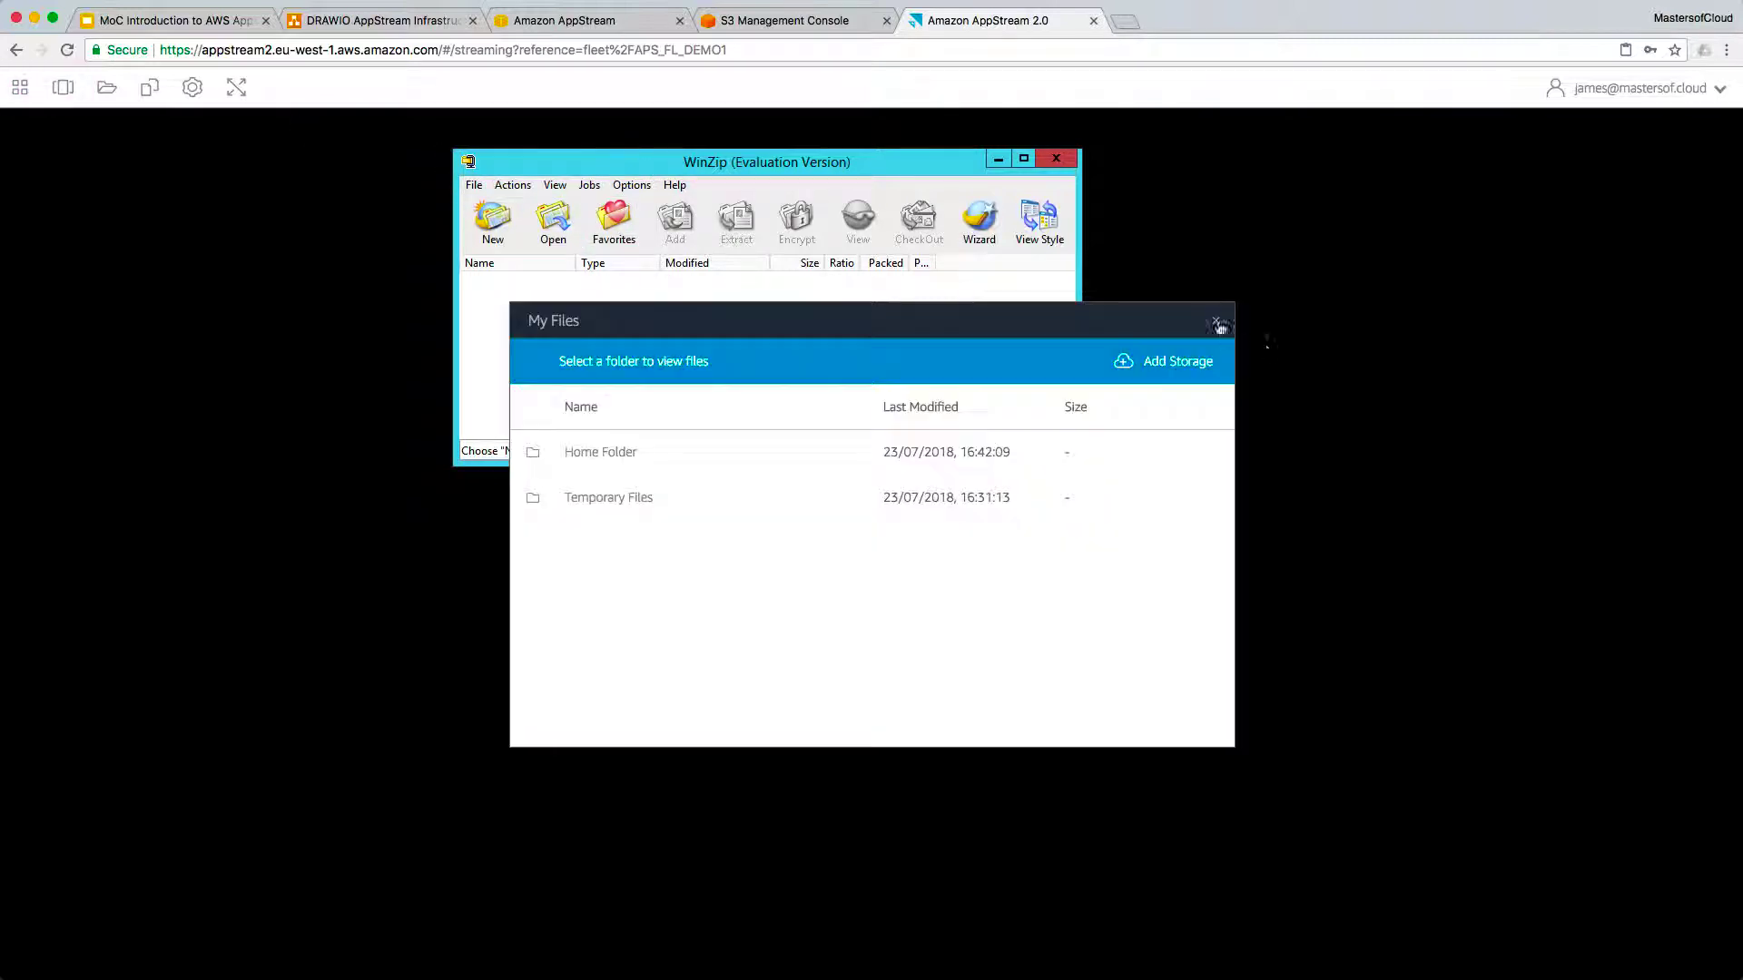
{"action": "left_click", "coordinate": [1216, 323]}
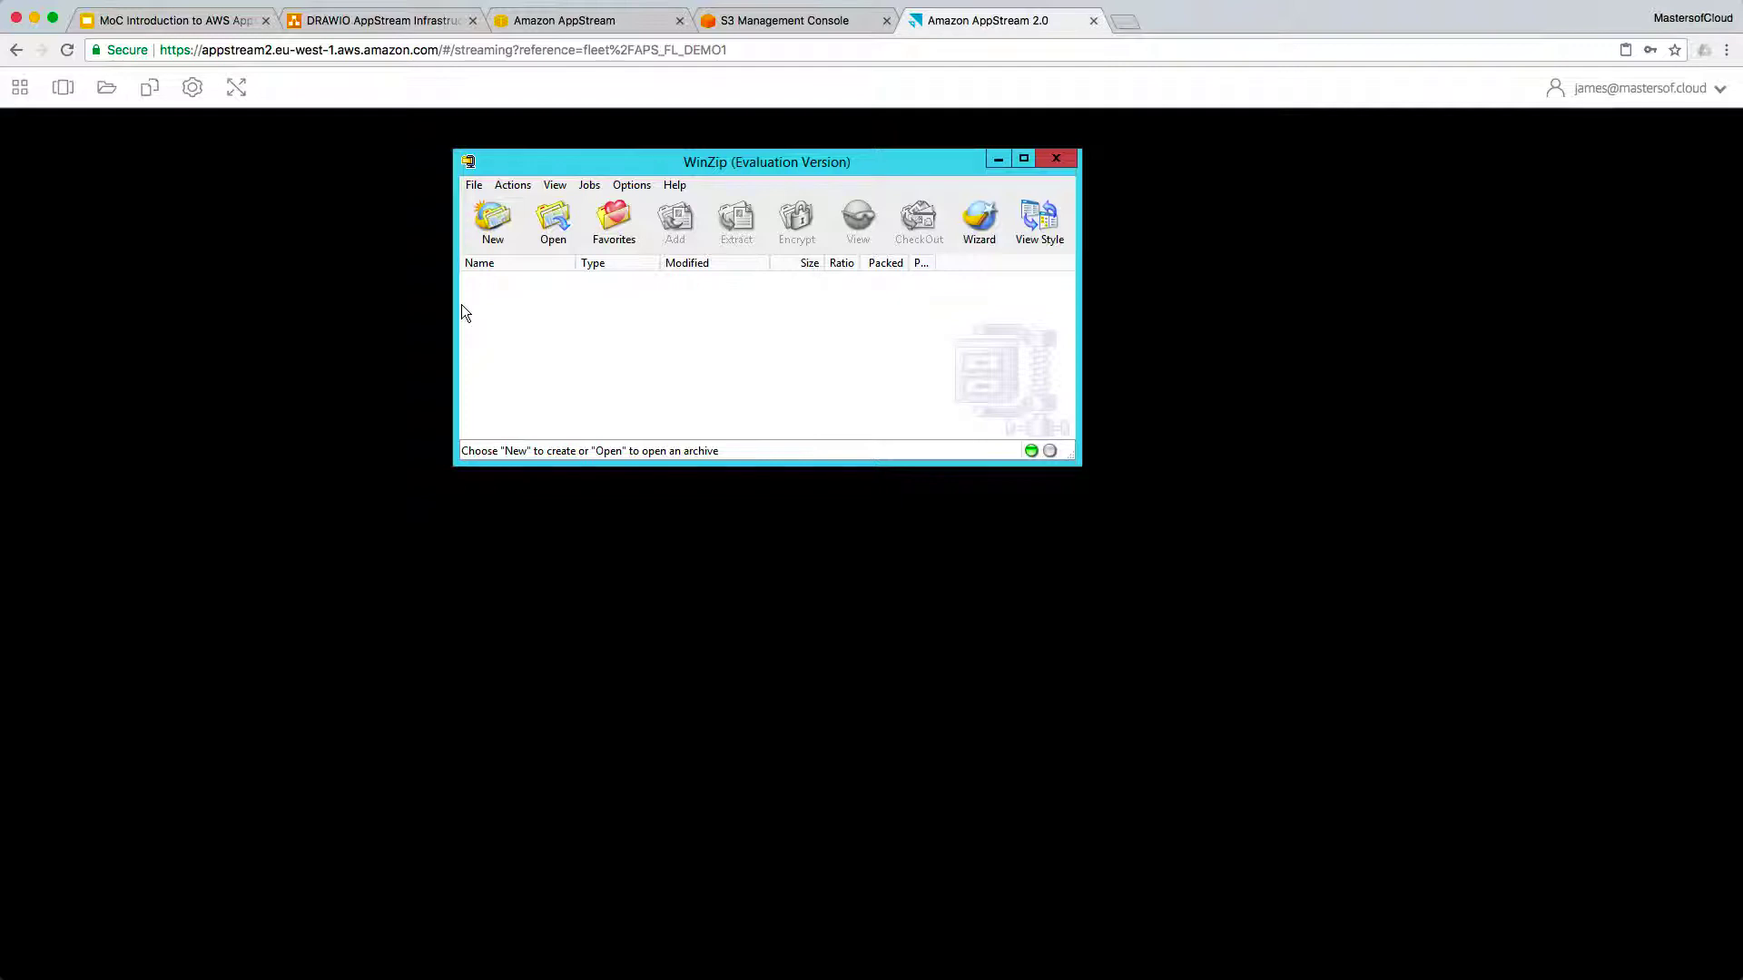
{"action": "left_click", "coordinate": [106, 97]}
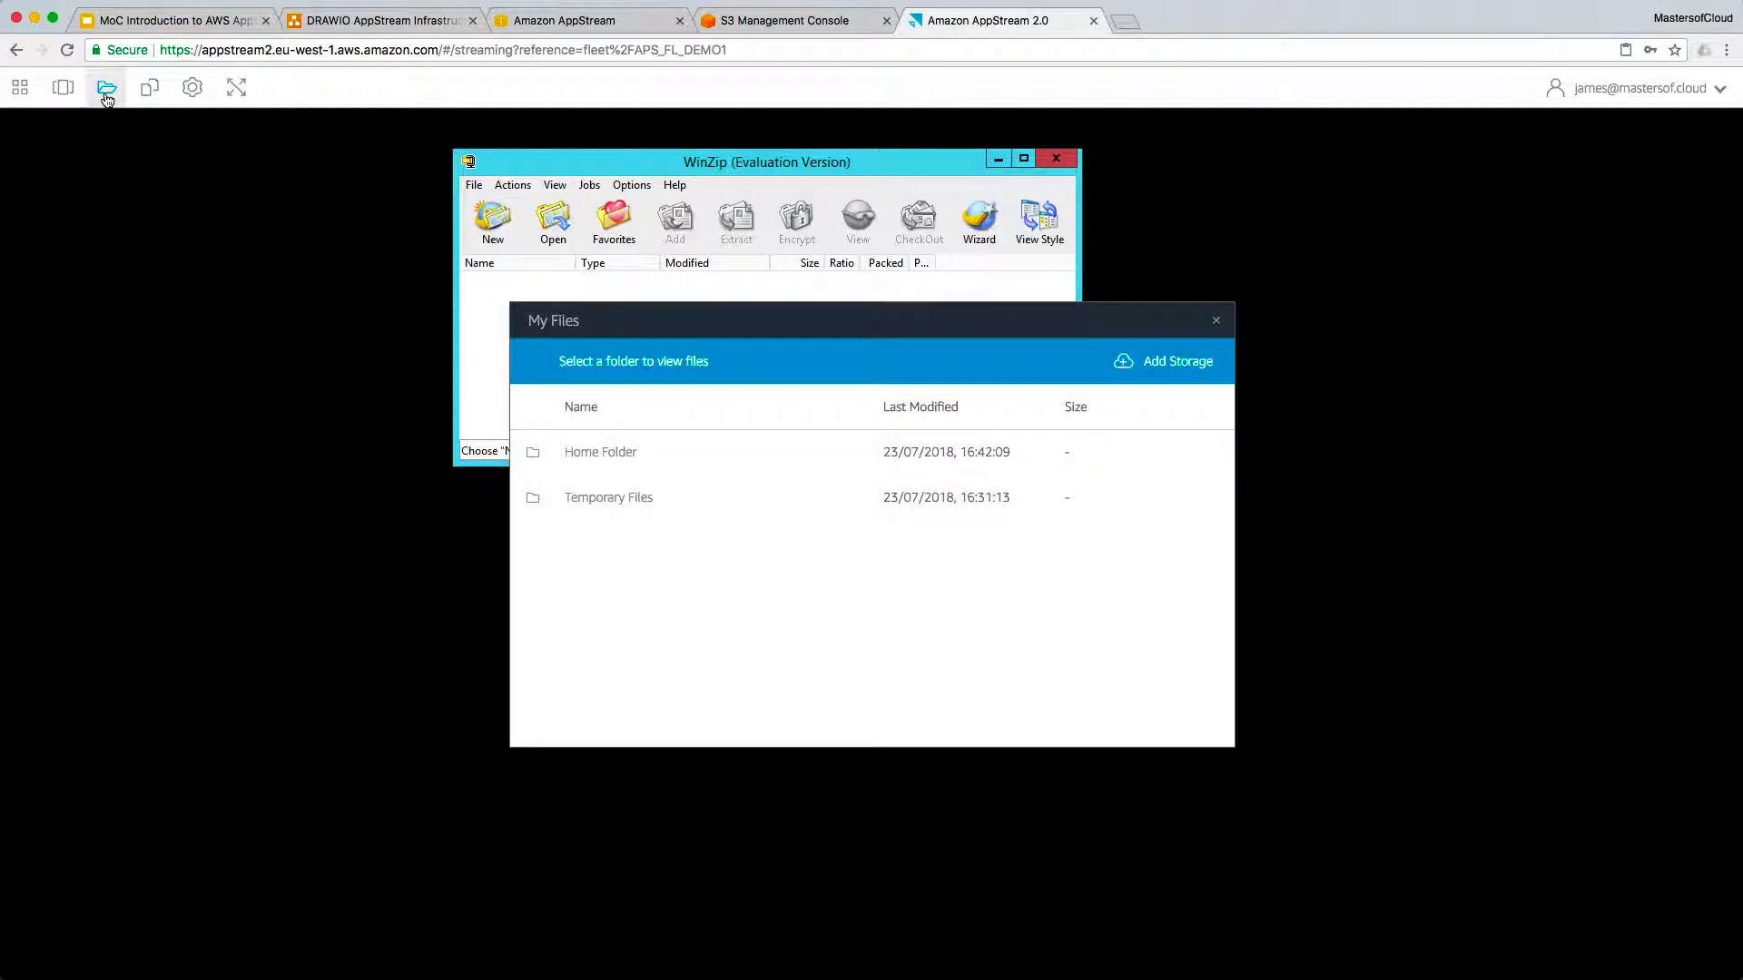
{"action": "left_click", "coordinate": [1111, 370]}
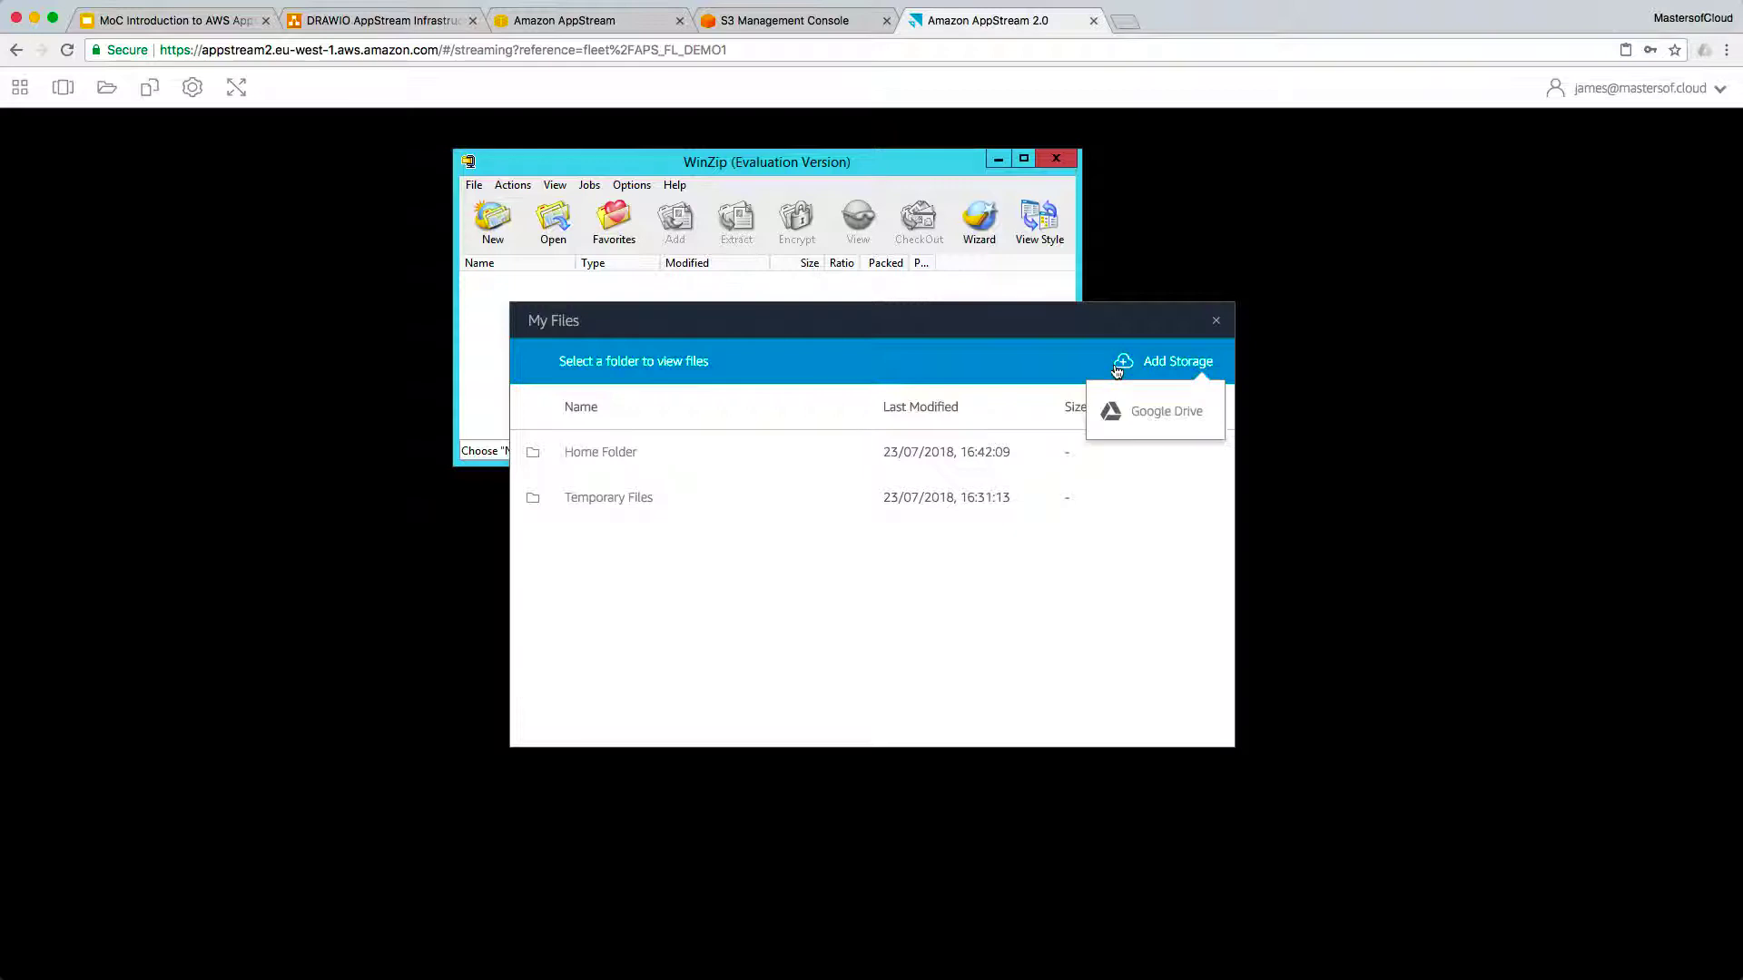
{"action": "left_click", "coordinate": [1153, 422]}
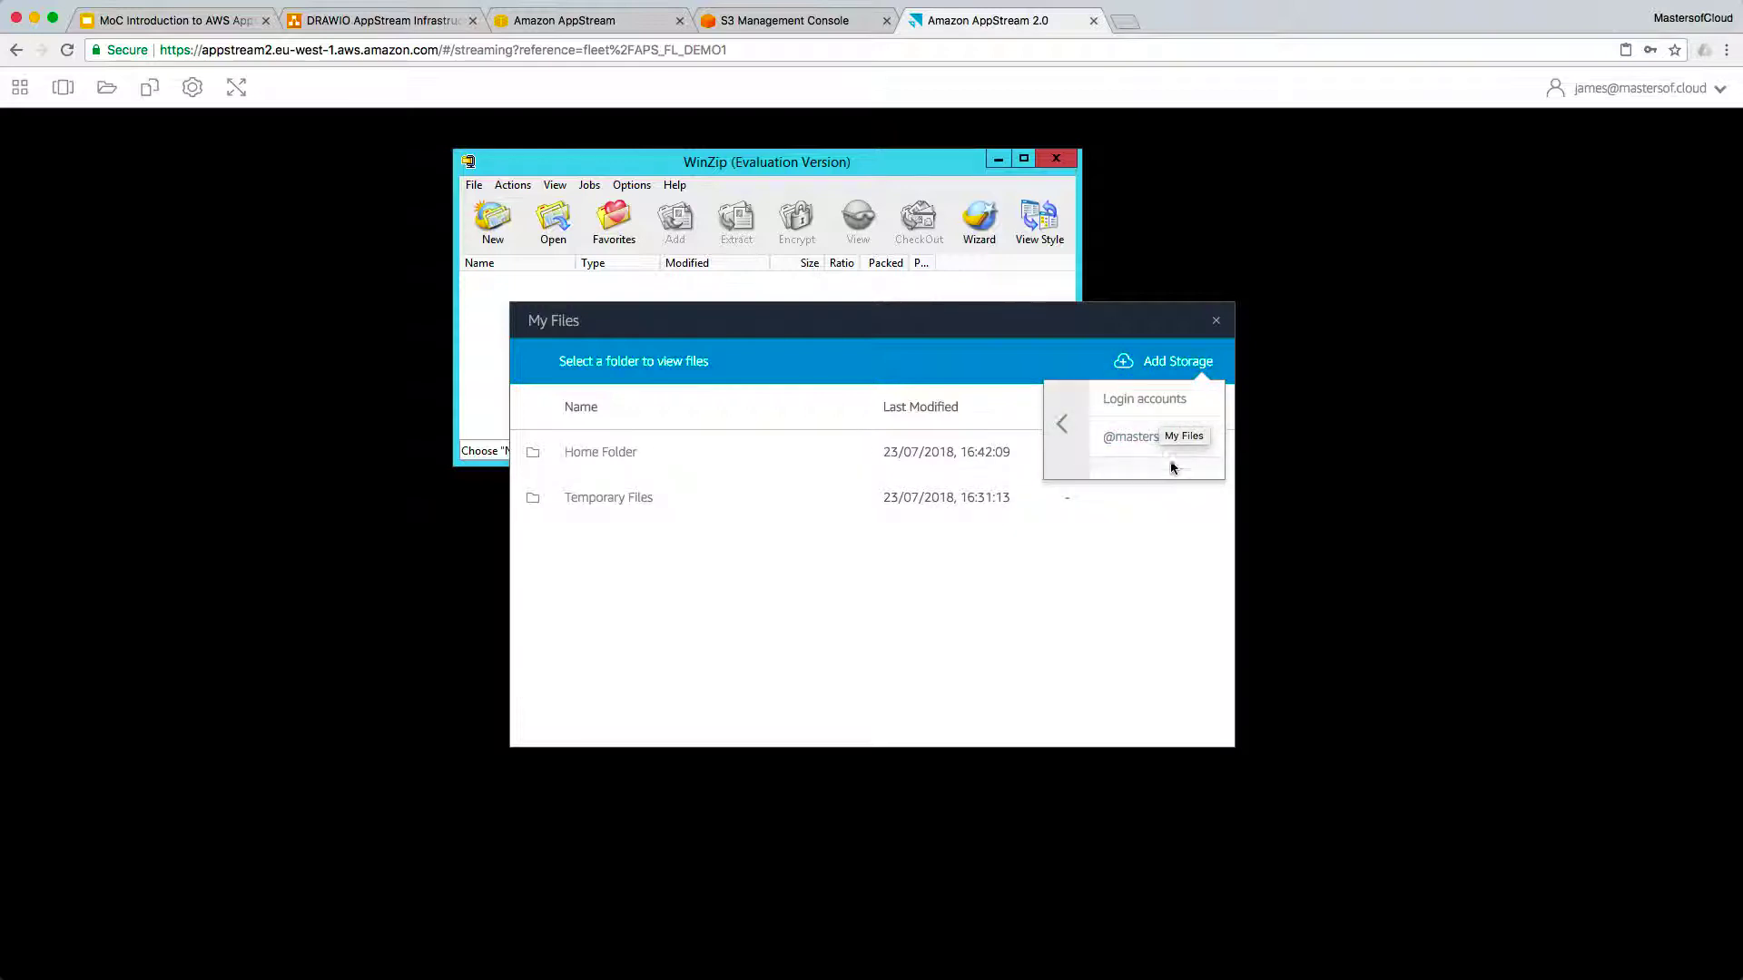
{"action": "left_click", "coordinate": [1128, 439]}
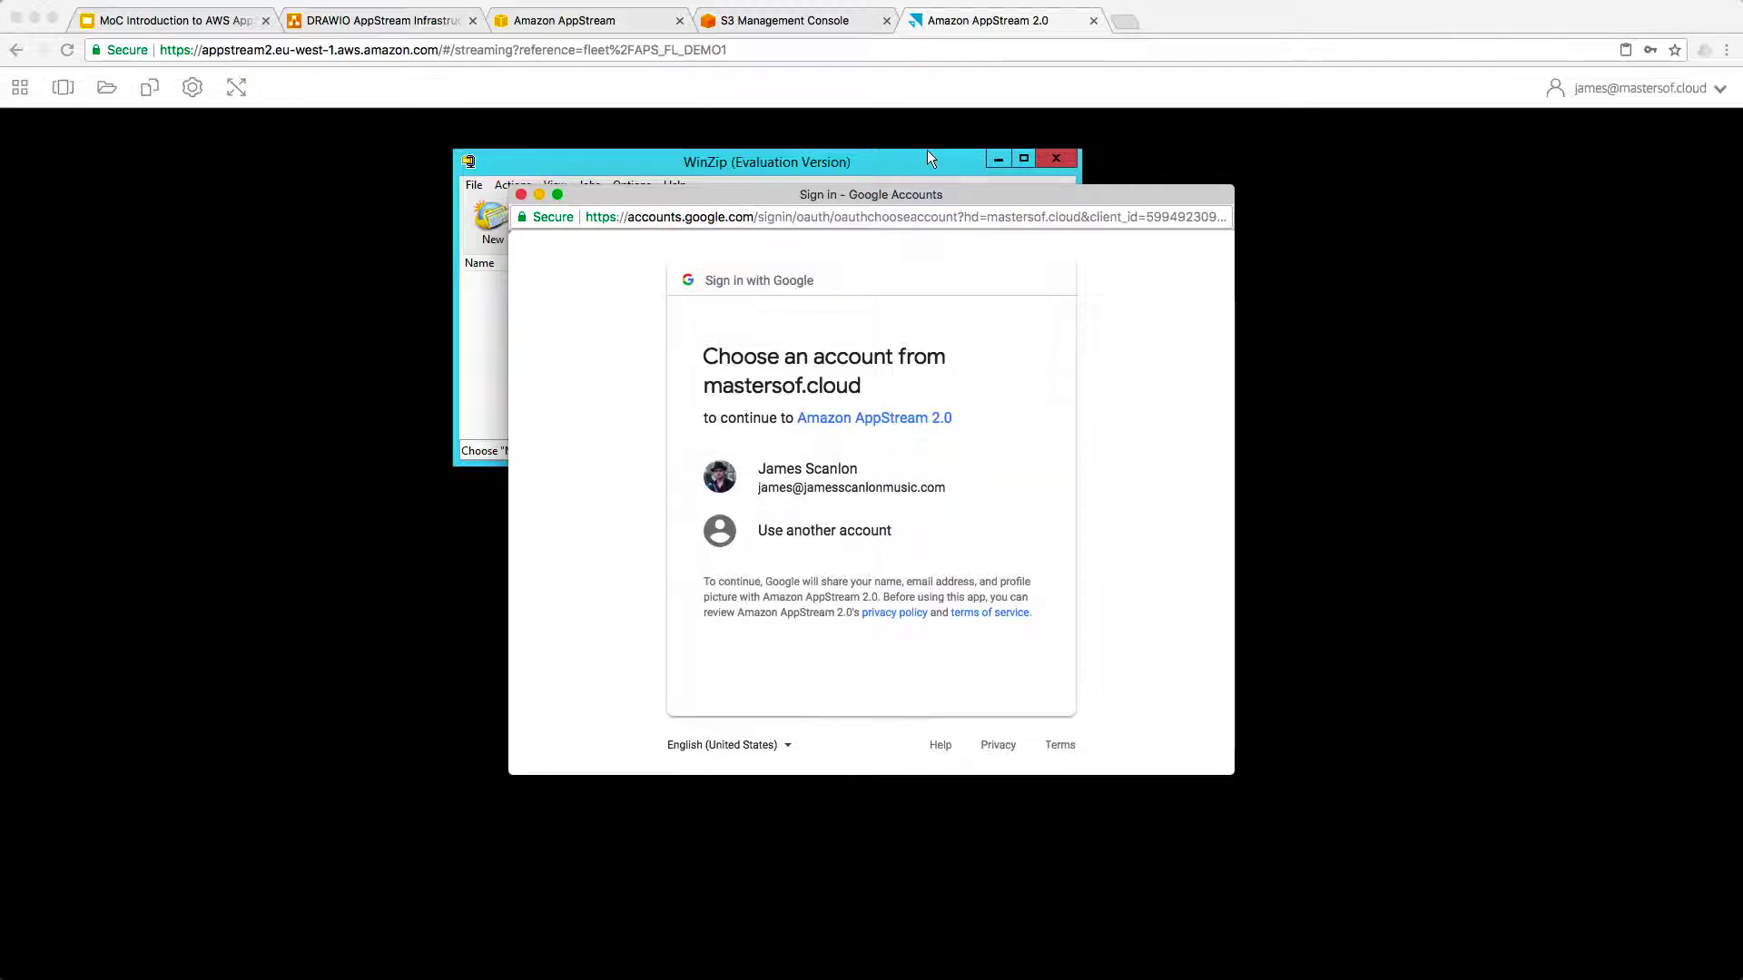
{"action": "left_click", "coordinate": [806, 466]}
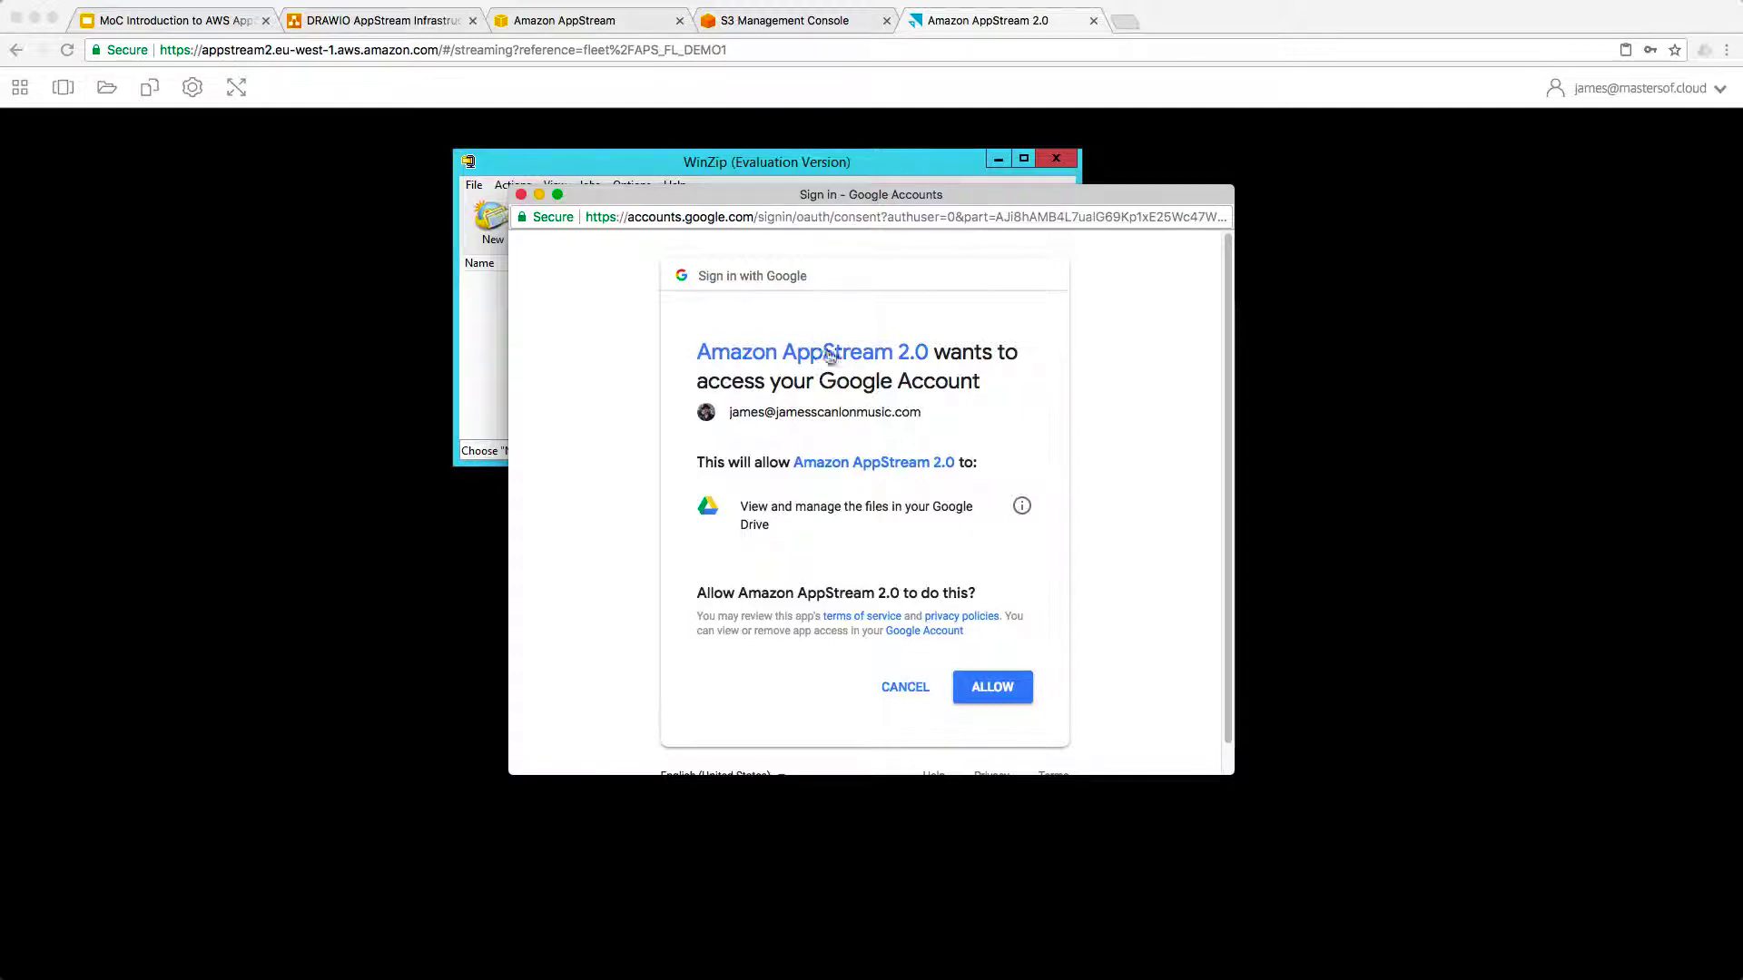
{"action": "left_click", "coordinate": [999, 690]}
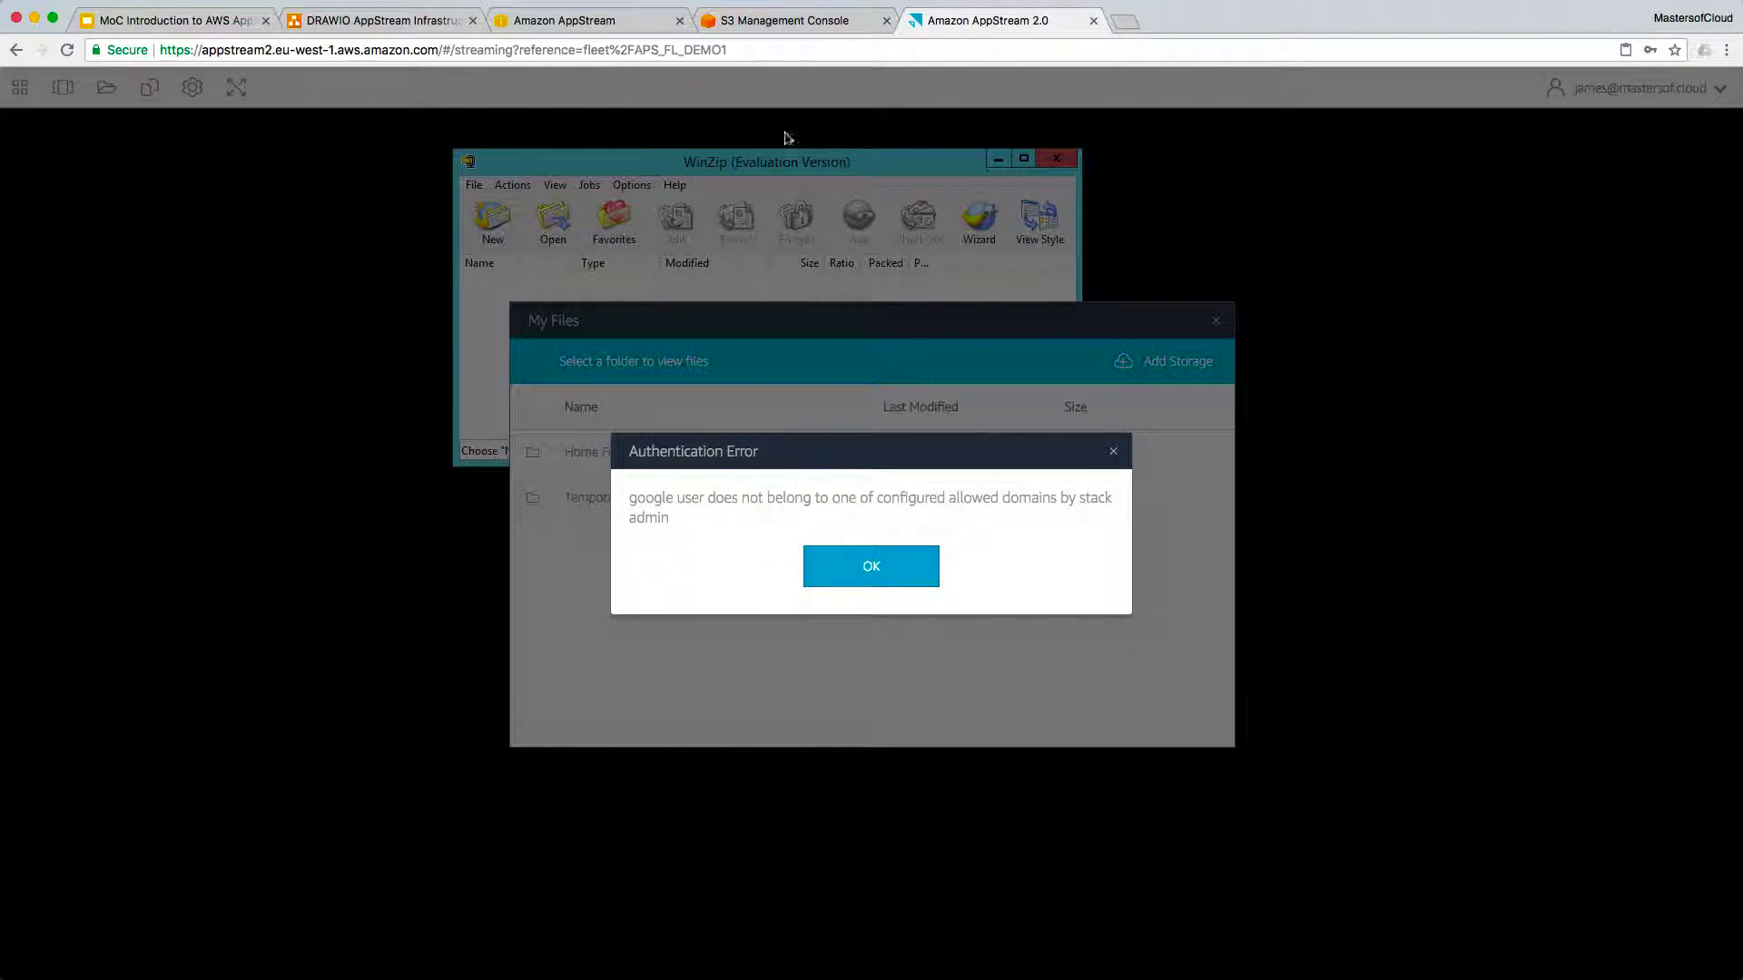
Step: Add the domain of the account holder's Google account as a second G Suite domain in APS_STACK_DEMO01's Google Drive settings
{"action": "left_click", "coordinate": [807, 26]}
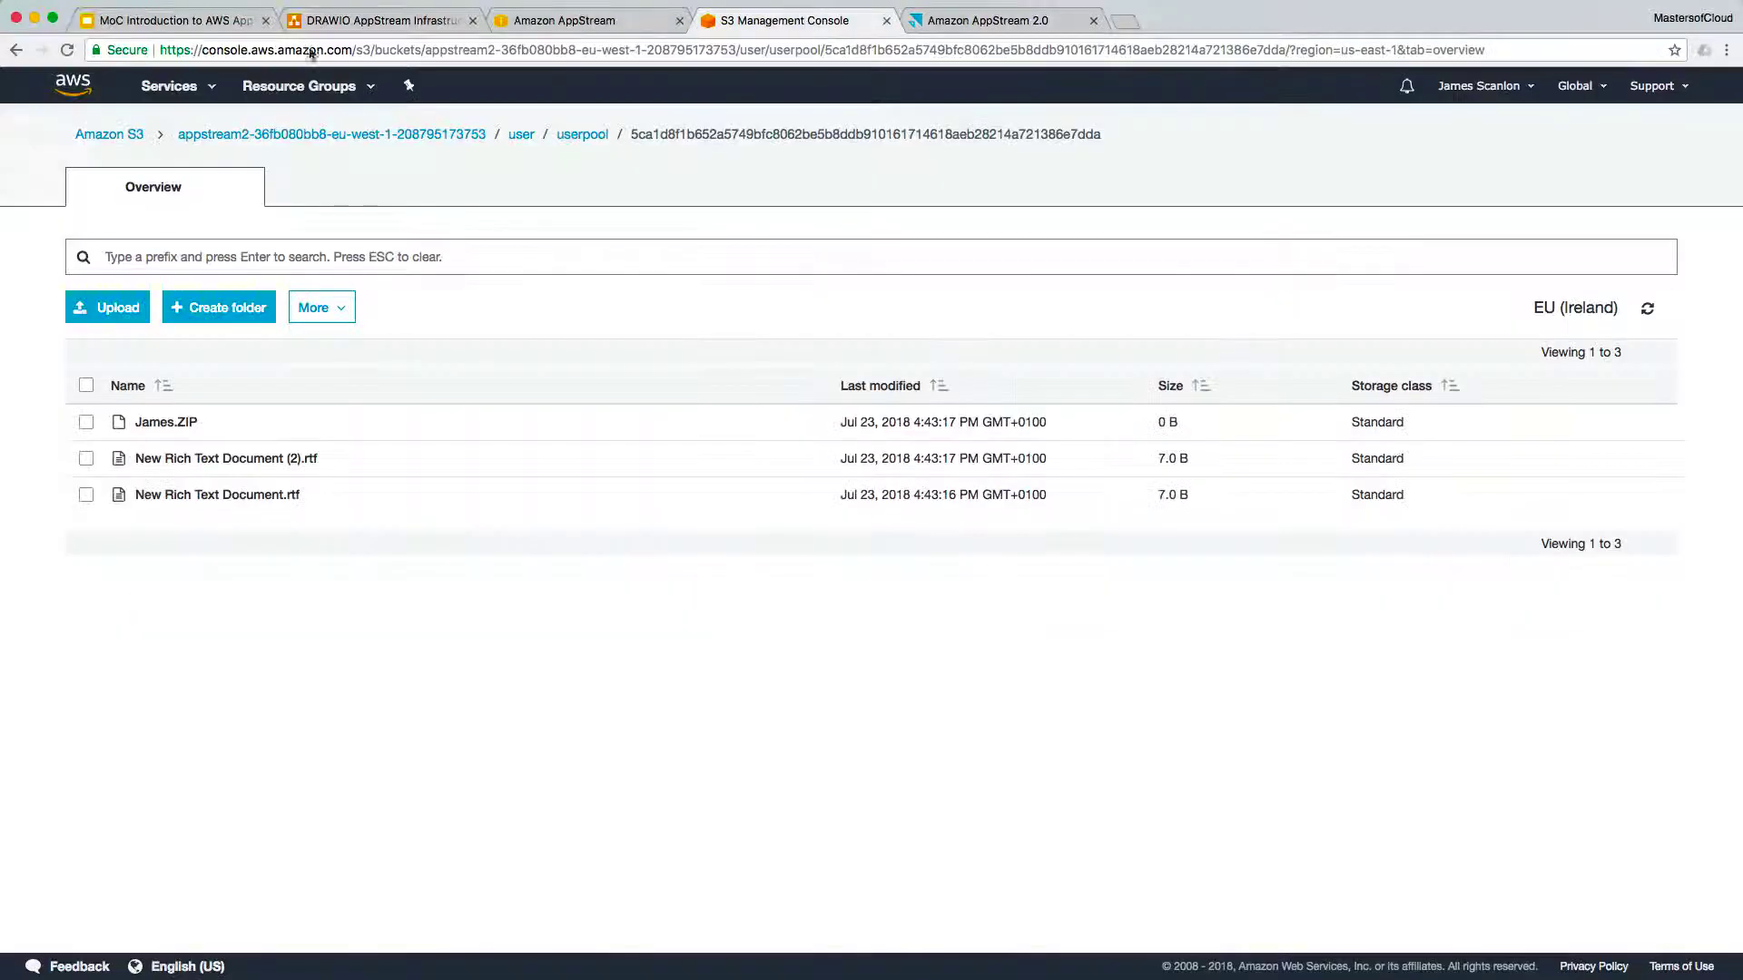
{"action": "left_click", "coordinate": [582, 22]}
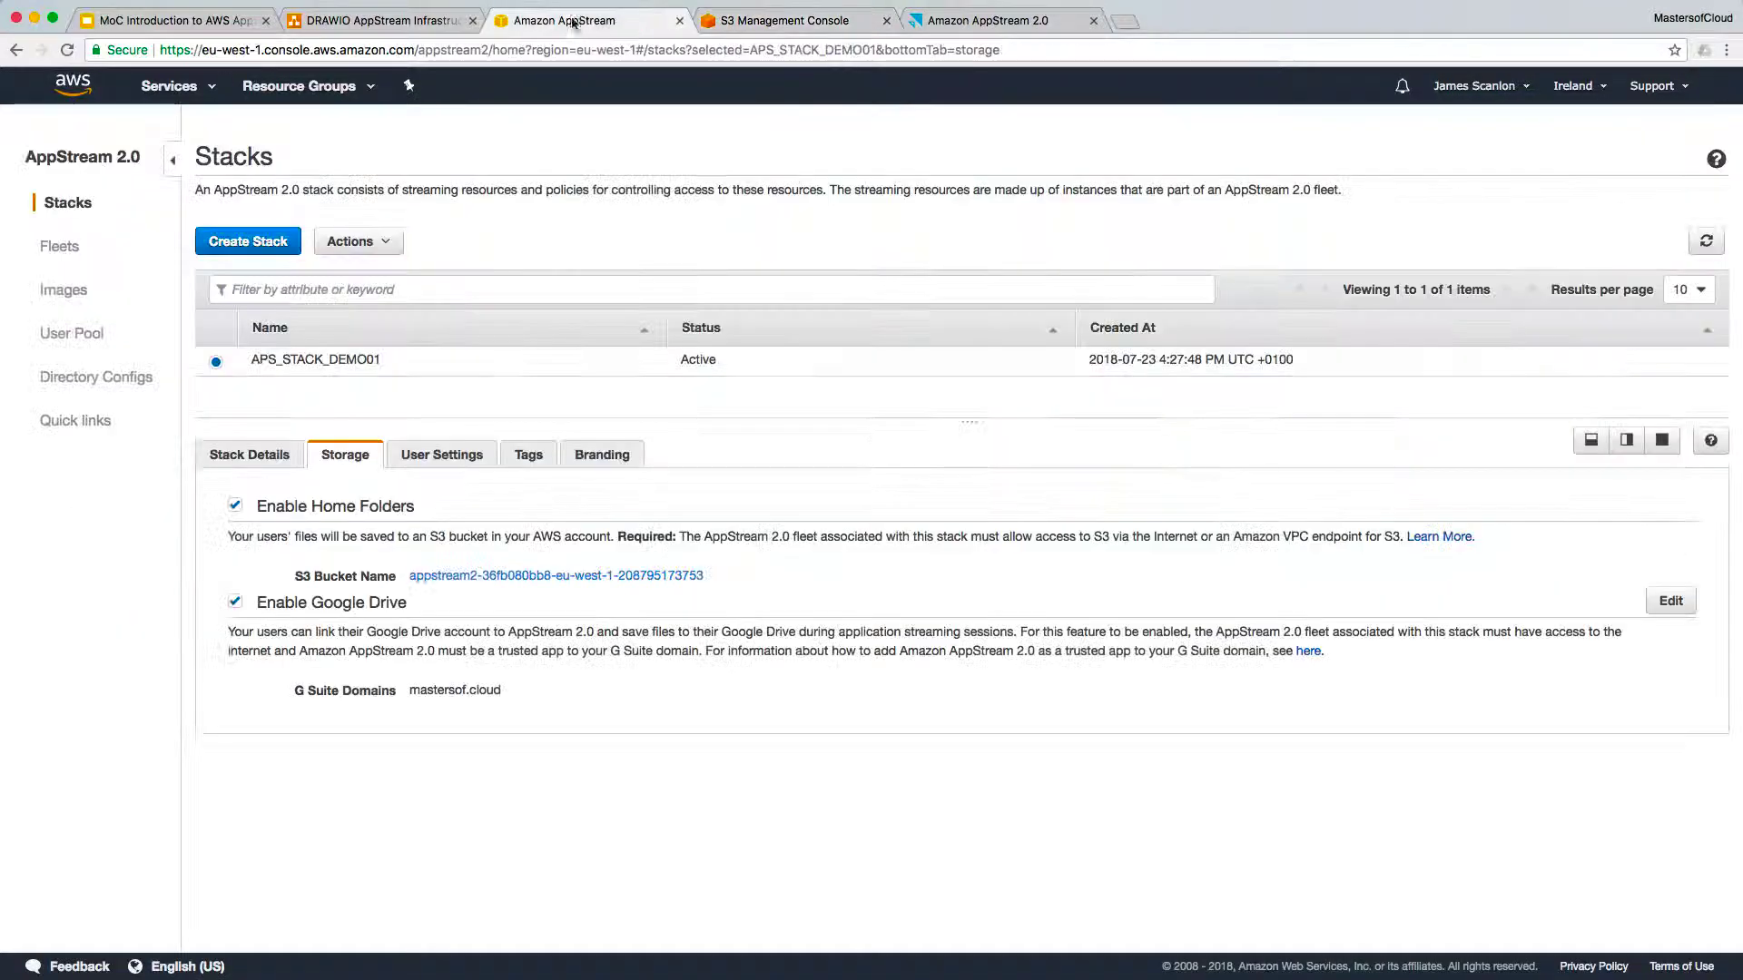
{"action": "left_click", "coordinate": [195, 23]}
{"action": "left_click", "coordinate": [581, 21]}
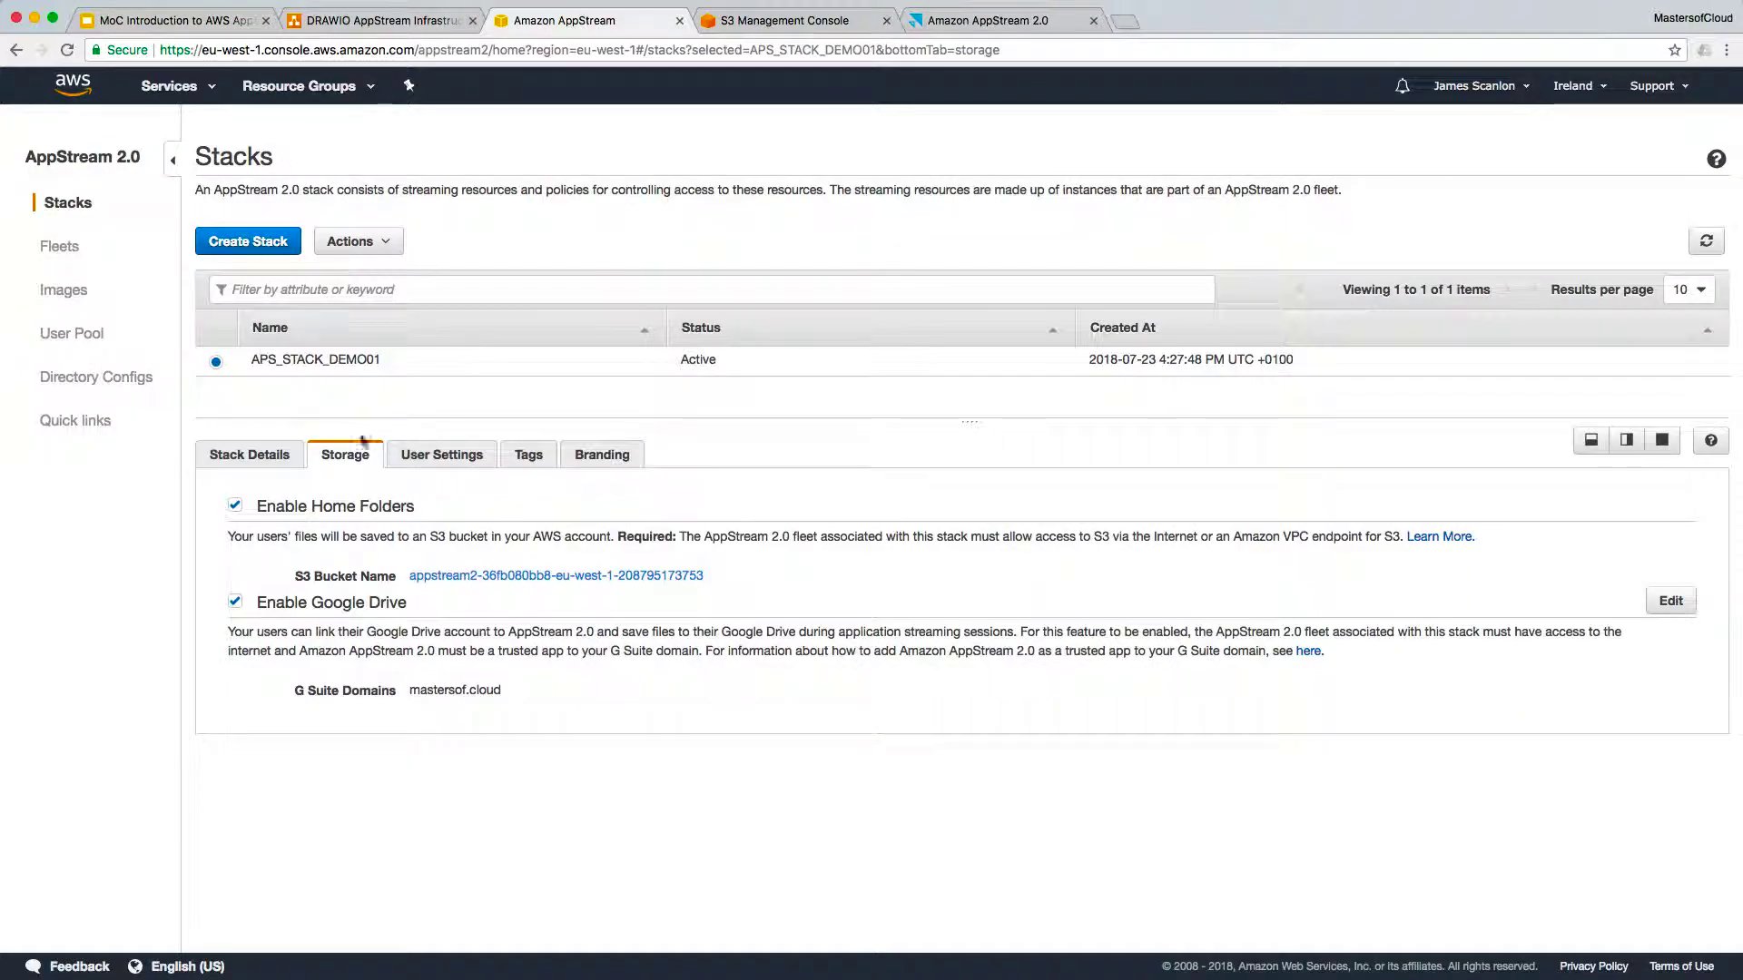
{"action": "left_click", "coordinate": [1672, 602]}
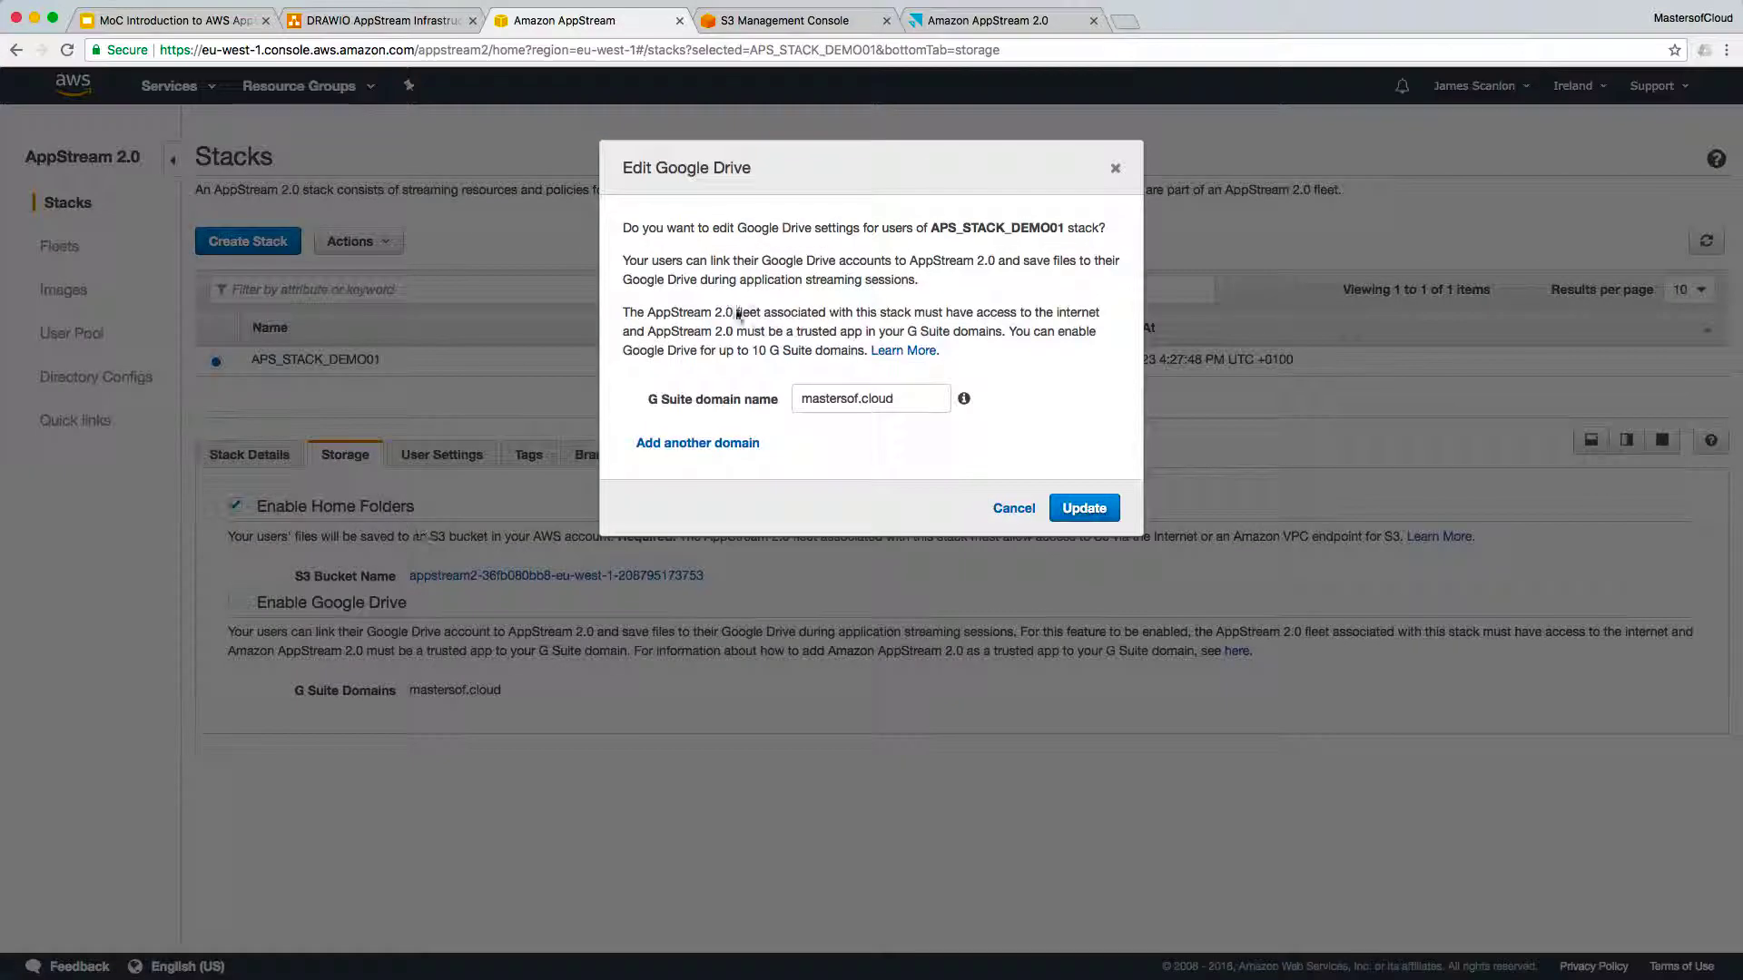
{"action": "left_click", "coordinate": [683, 444]}
{"action": "left_click", "coordinate": [802, 453]}
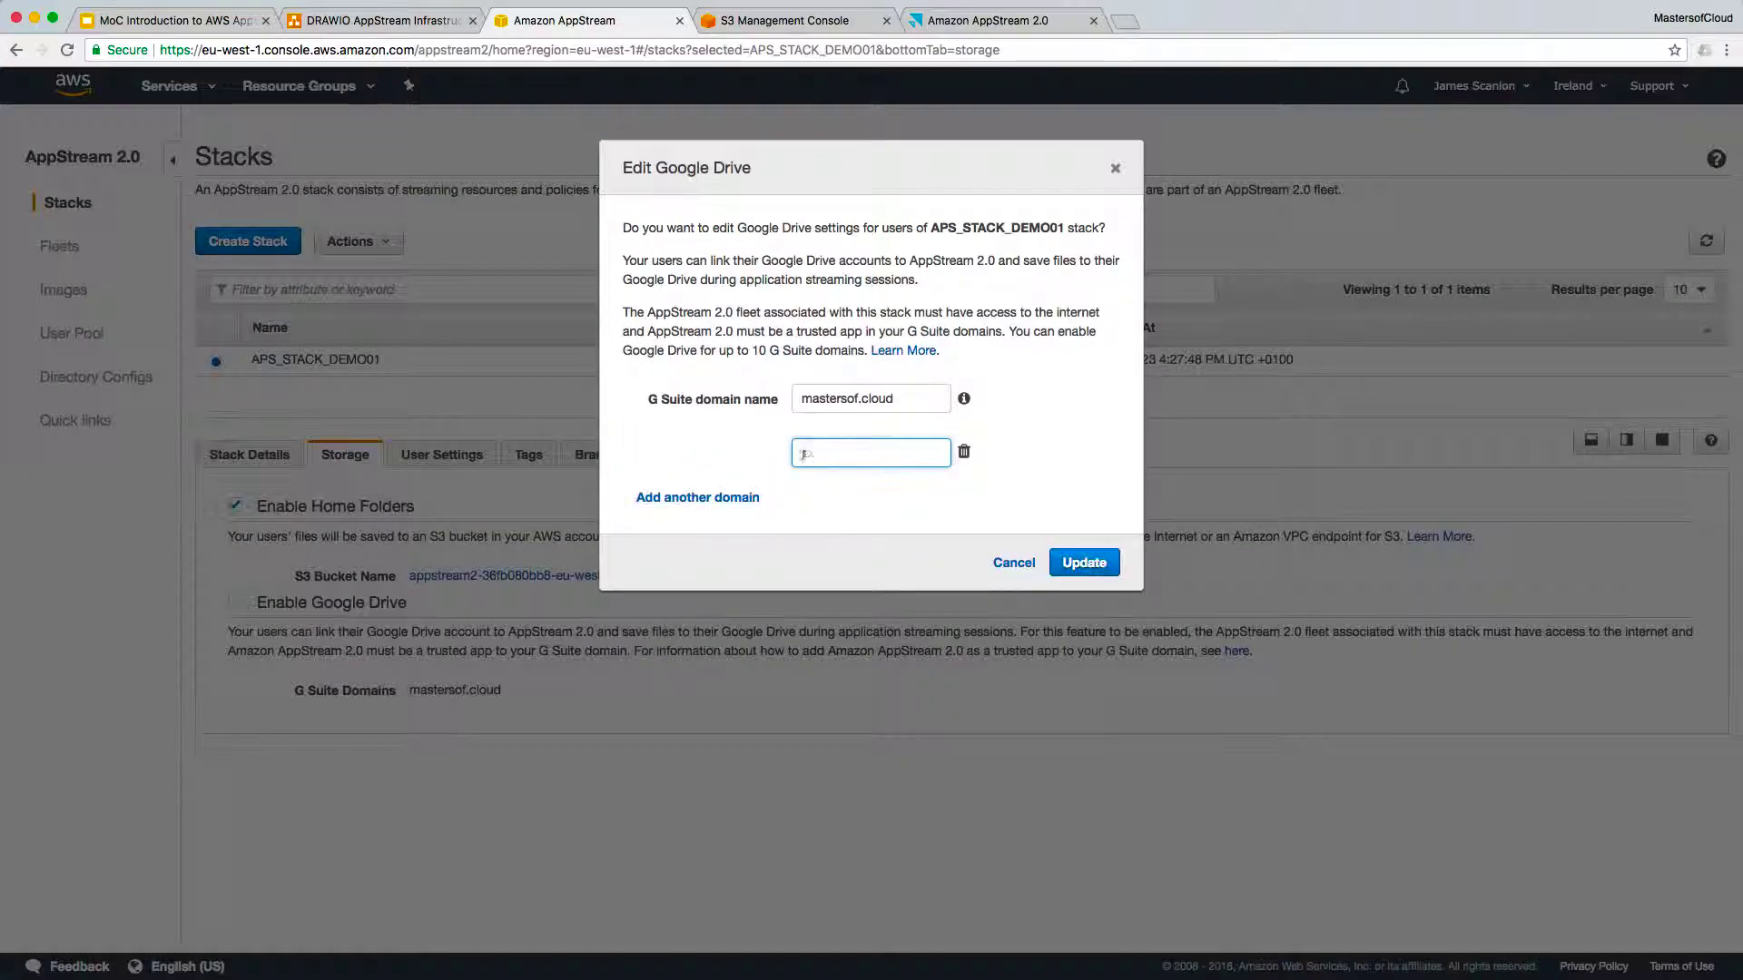
{"action": "type", "text": "jamesscanloomusic.com"}
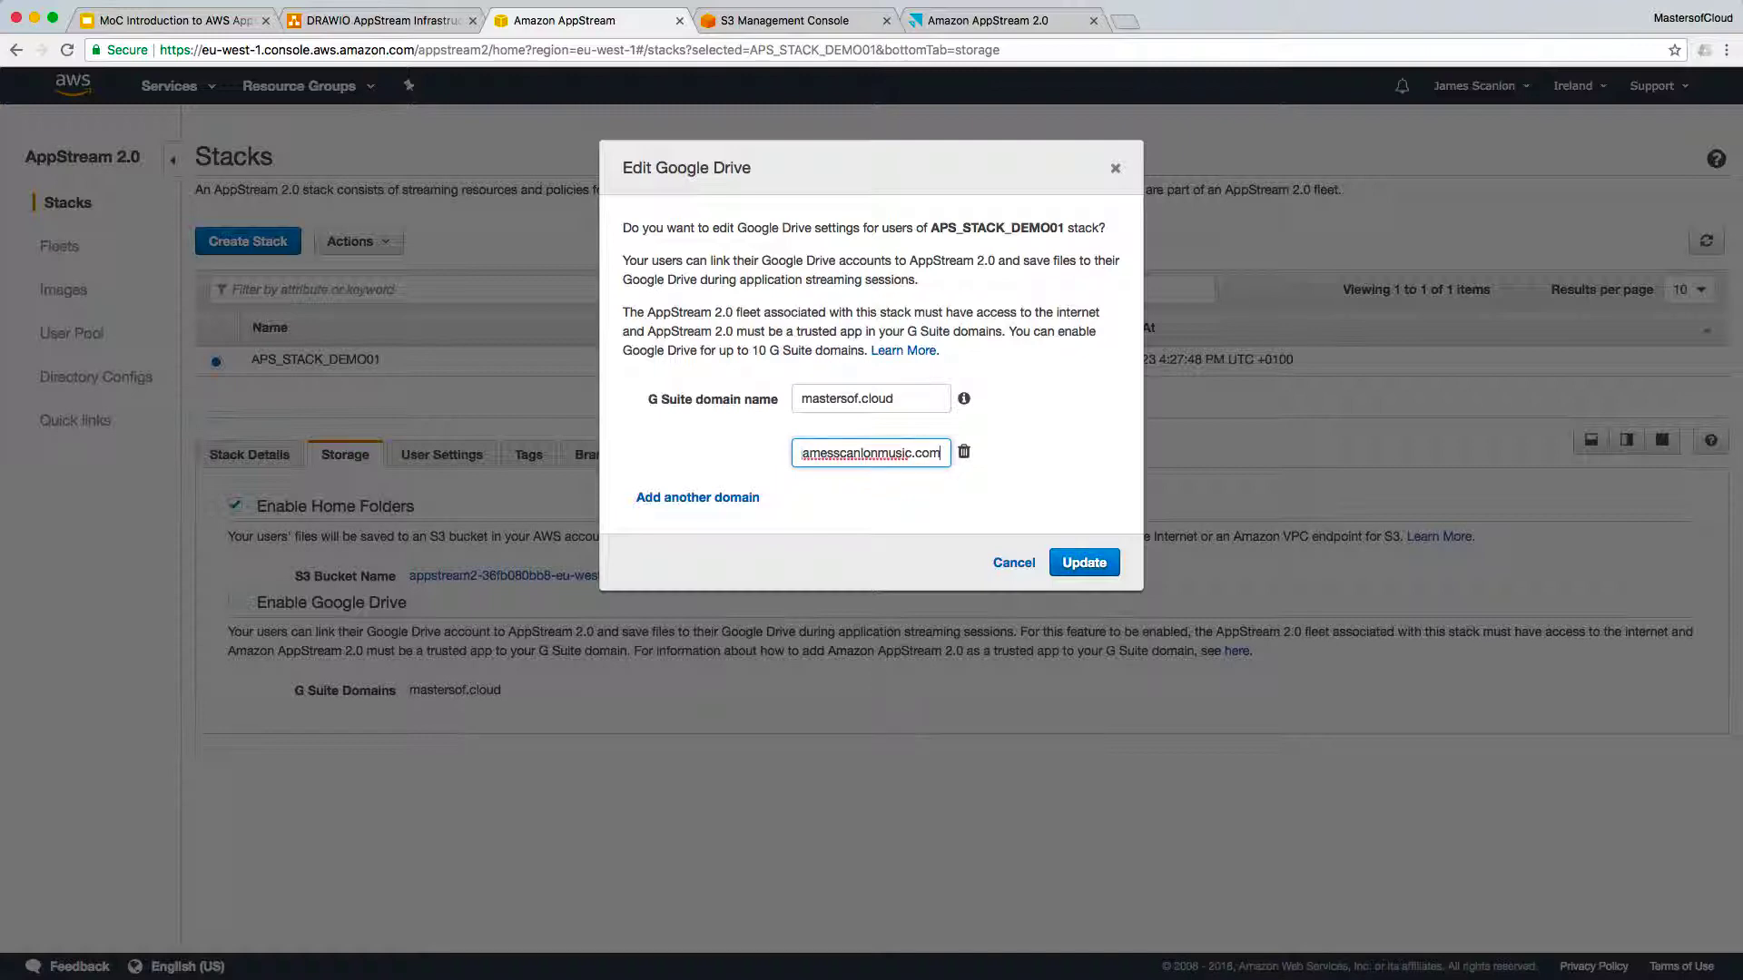
{"action": "left_click", "coordinate": [1083, 561]}
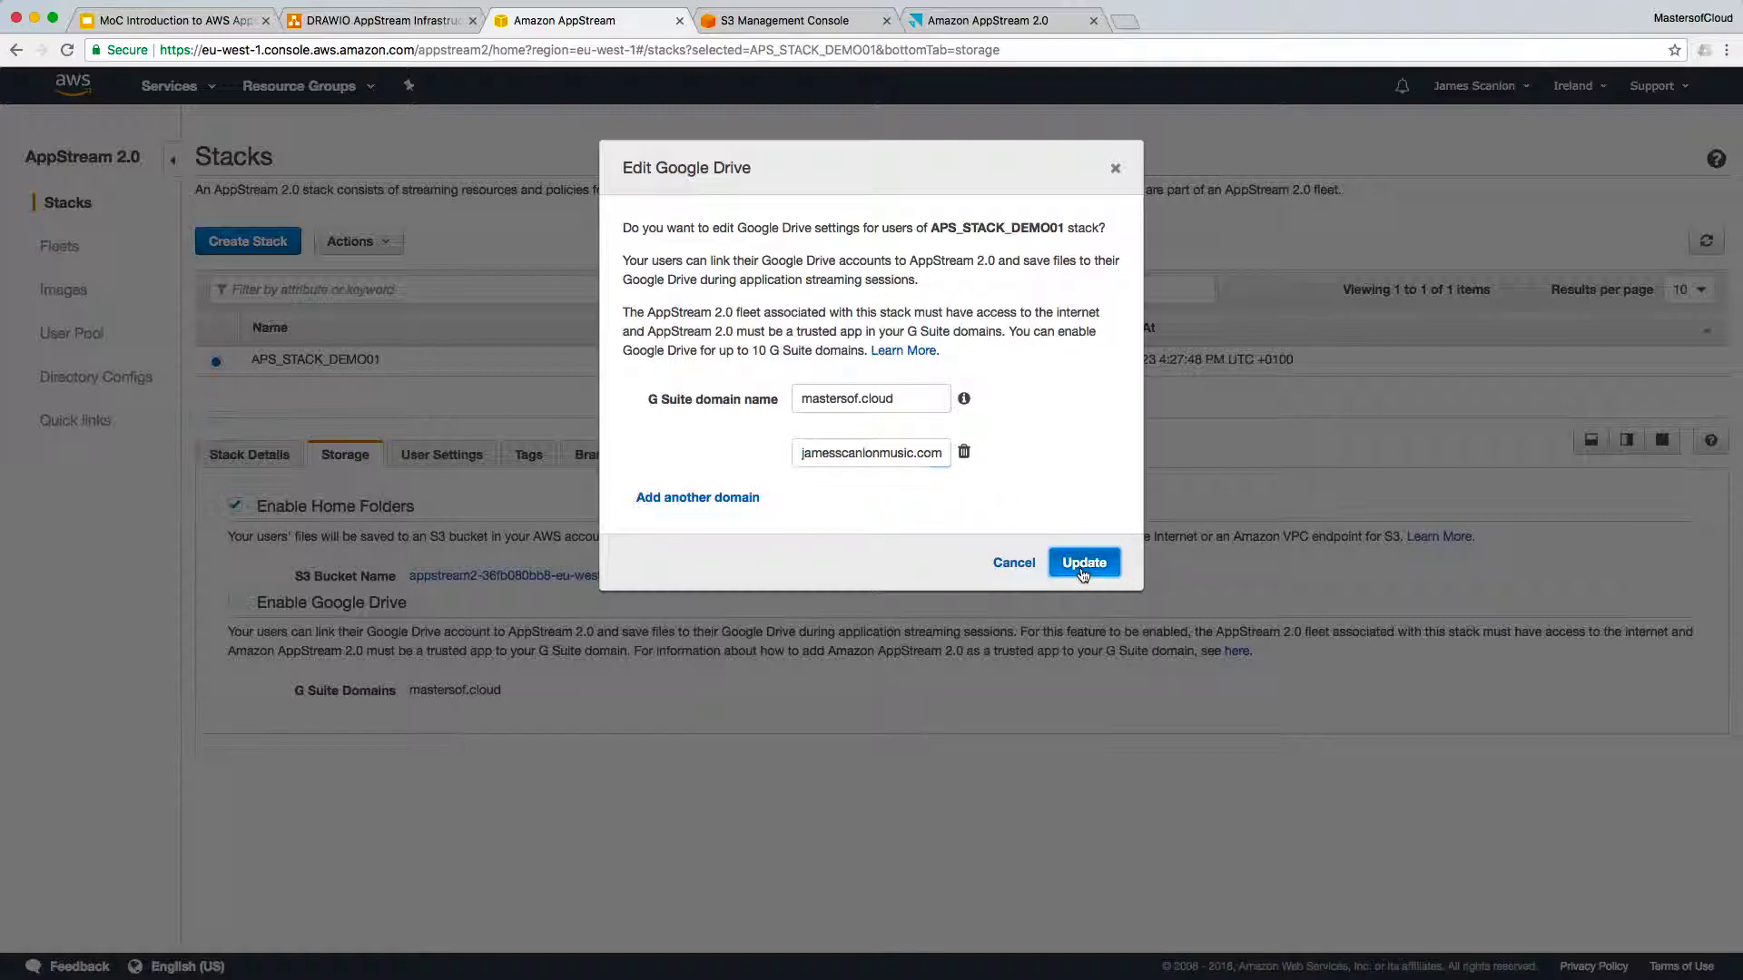
Step: Return to the streaming session, dismiss the authentication error and bring up the Google Drive login accounts for adding storage in My Files
{"action": "left_click", "coordinate": [971, 20]}
{"action": "left_click", "coordinate": [898, 572]}
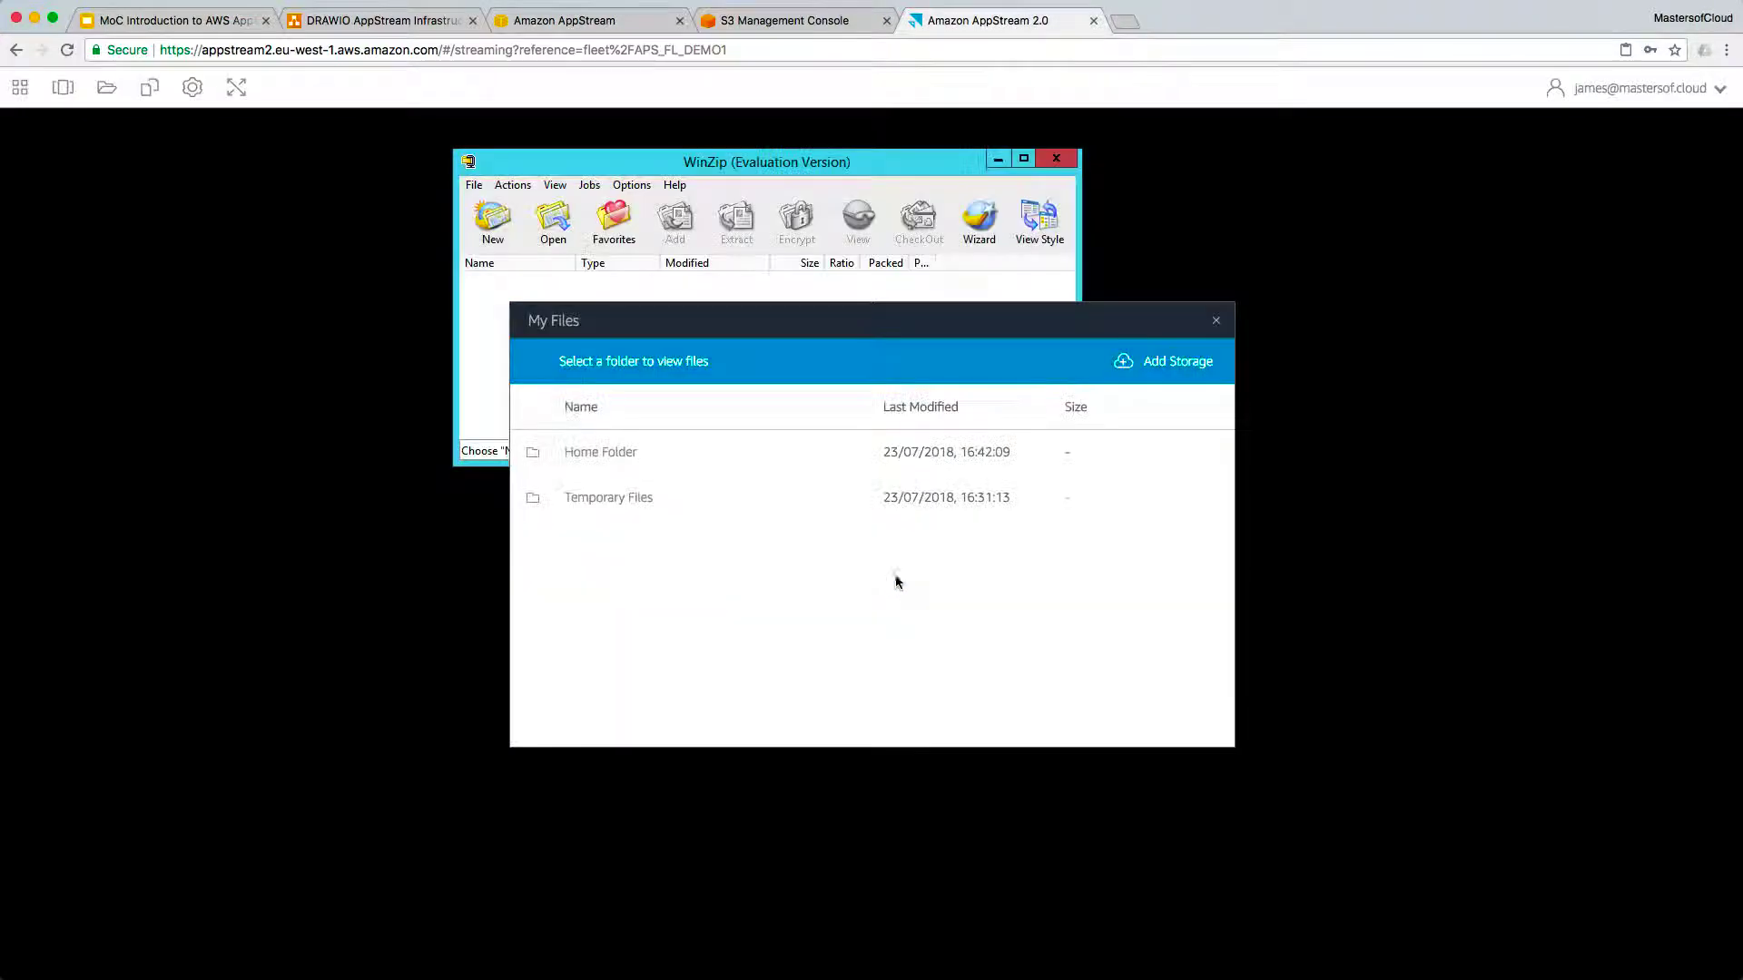
{"action": "left_click", "coordinate": [1162, 364]}
{"action": "left_click", "coordinate": [1147, 411]}
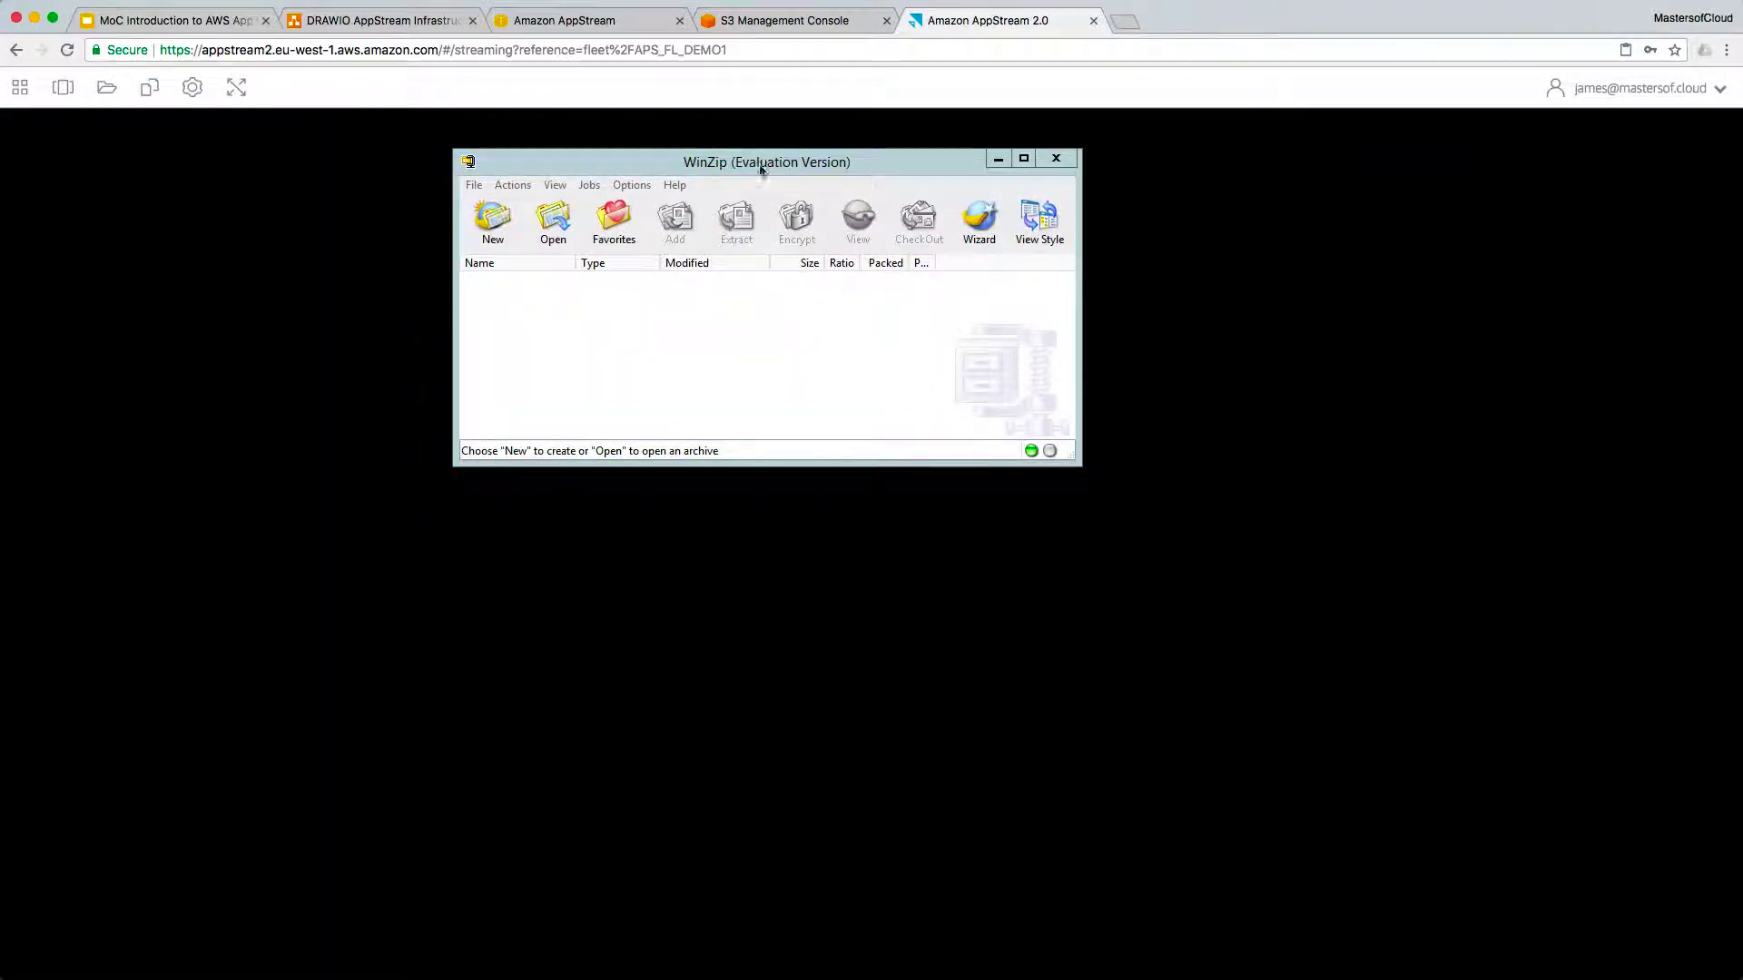
{"action": "left_click", "coordinate": [106, 87]}
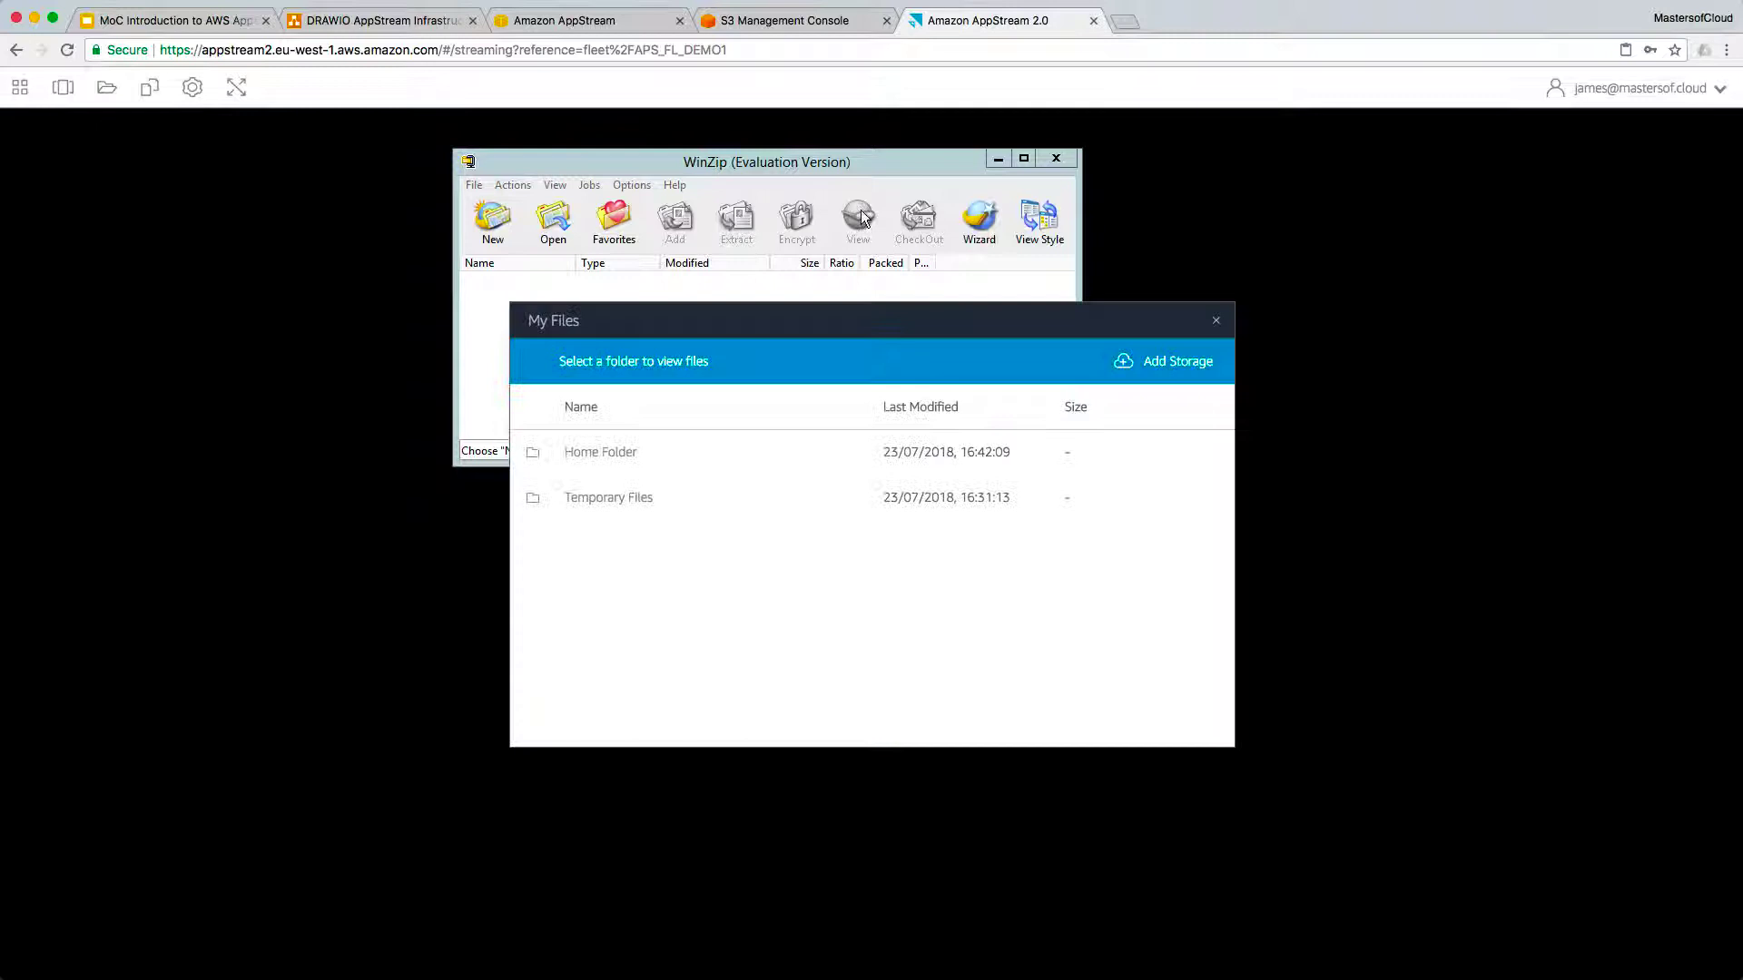
{"action": "left_click", "coordinate": [1162, 374]}
{"action": "left_click", "coordinate": [1170, 371]}
{"action": "left_click", "coordinate": [1162, 372]}
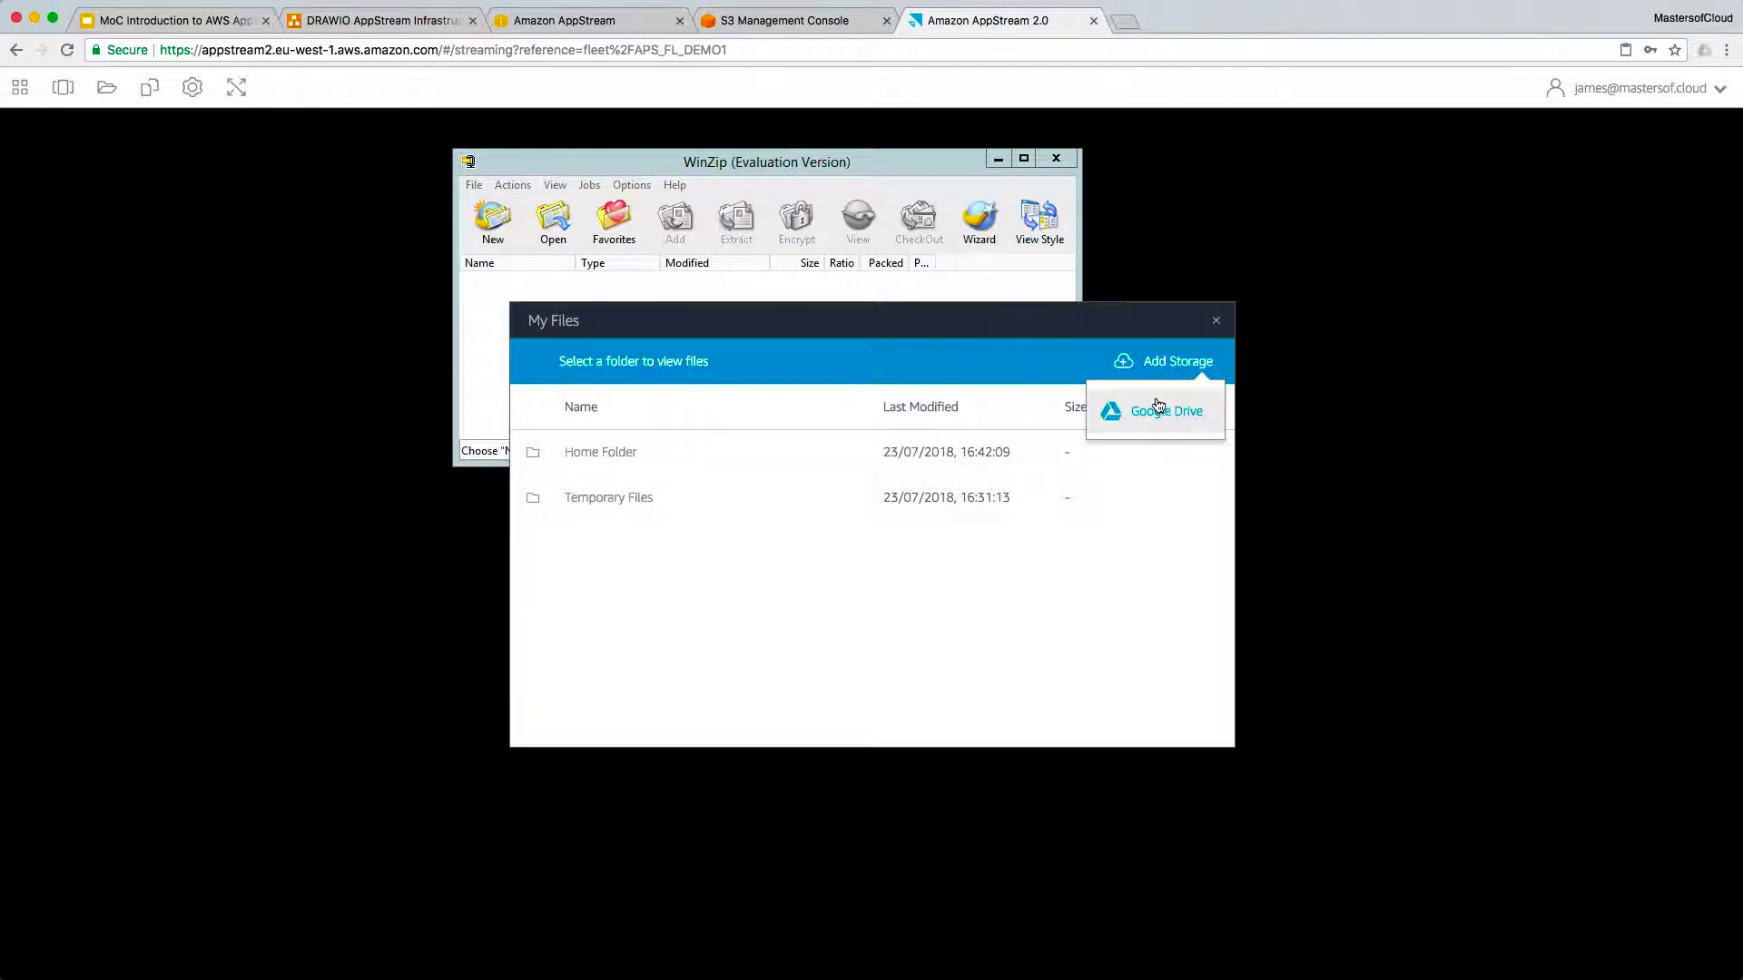
{"action": "left_click", "coordinate": [1151, 414]}
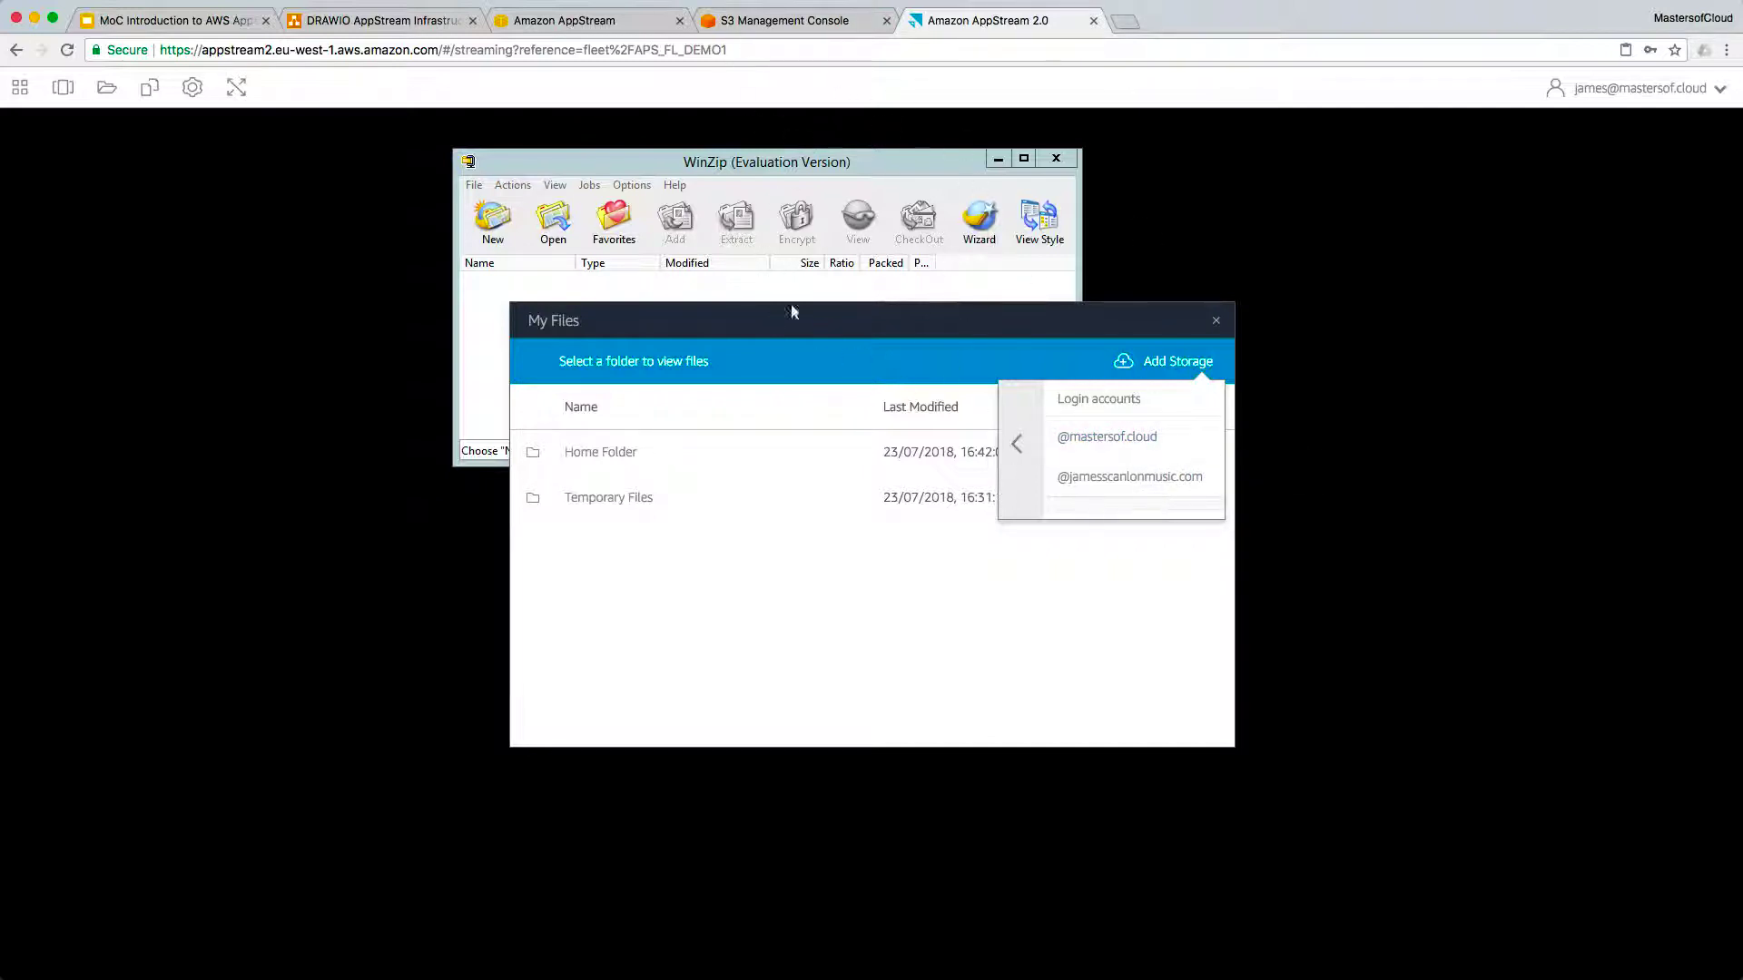
Step: Link Google Drive through the newly added domain, choosing the listed Google account and allowing Amazon AppStream 2.0 access
{"action": "left_click", "coordinate": [765, 58]}
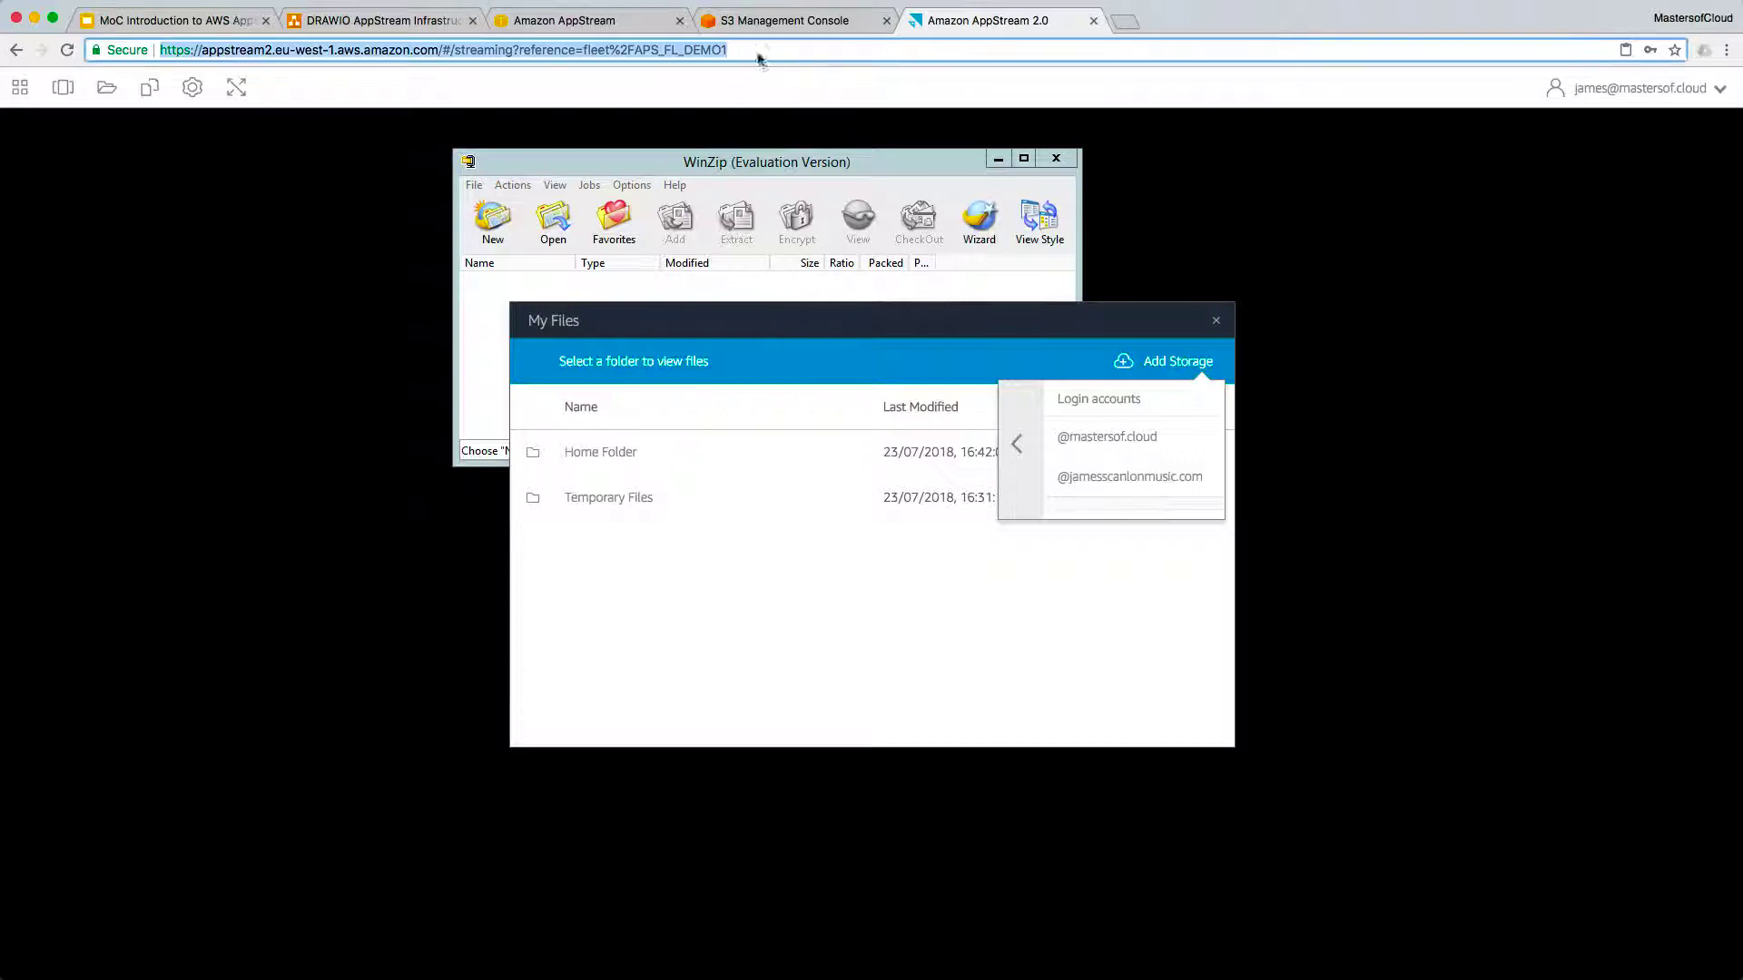
{"action": "left_click", "coordinate": [1156, 477]}
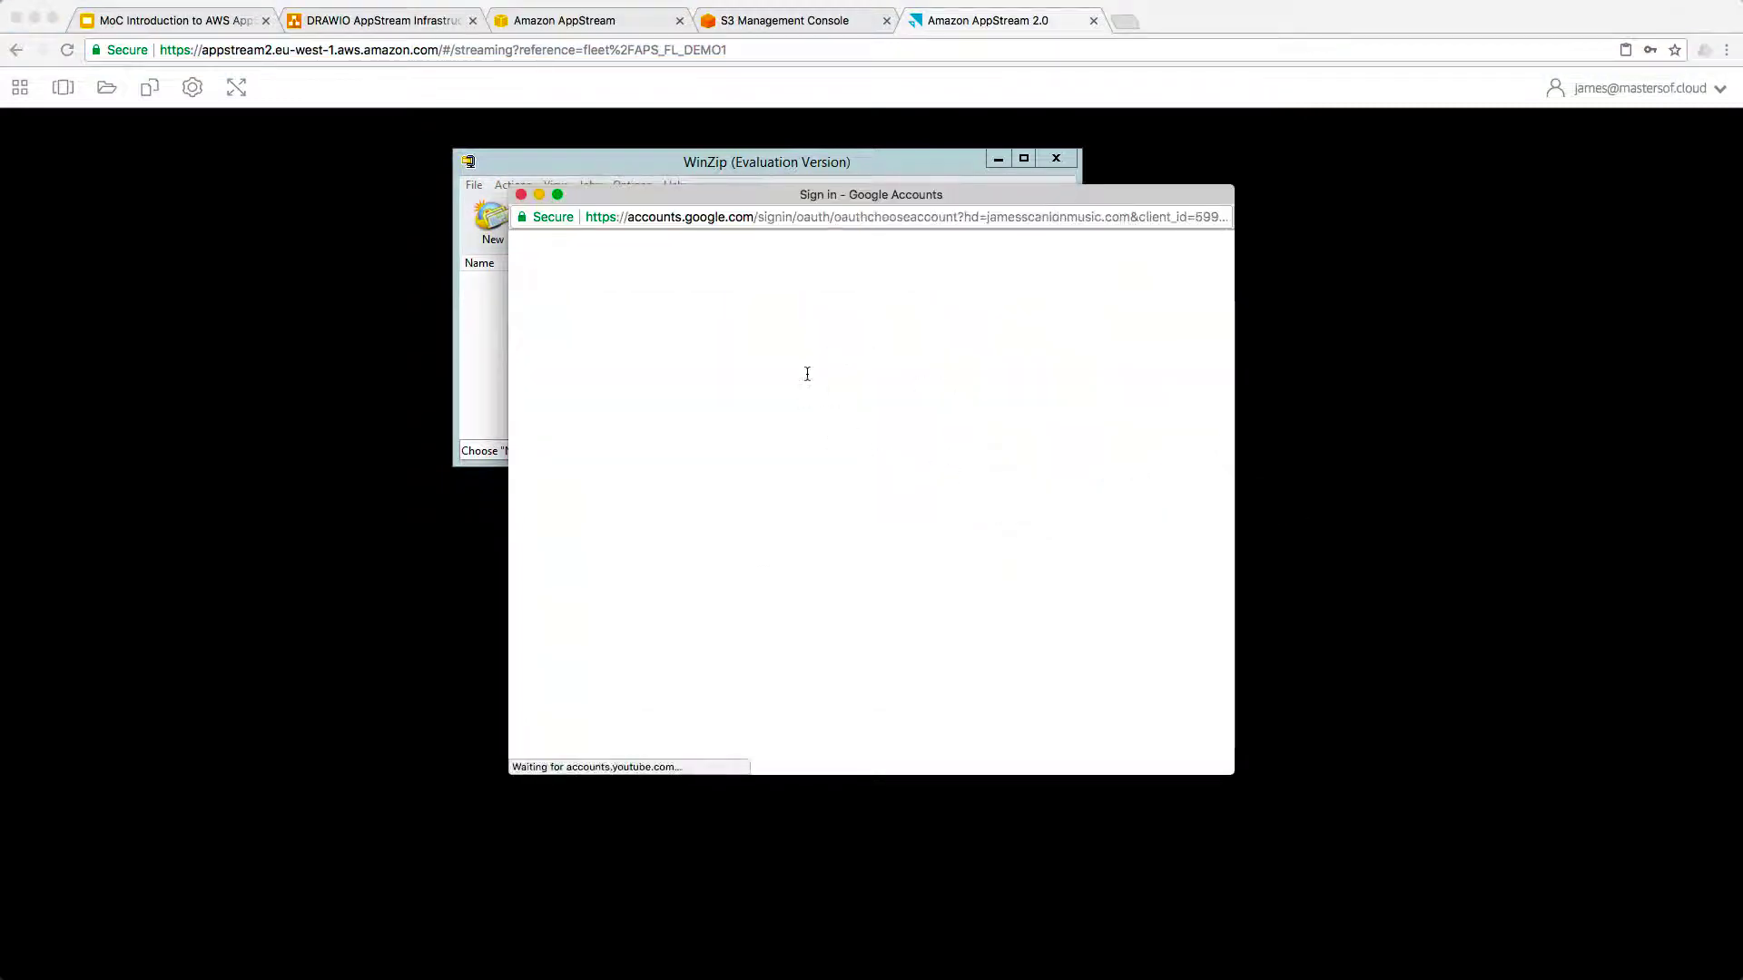
{"action": "left_click", "coordinate": [822, 490]}
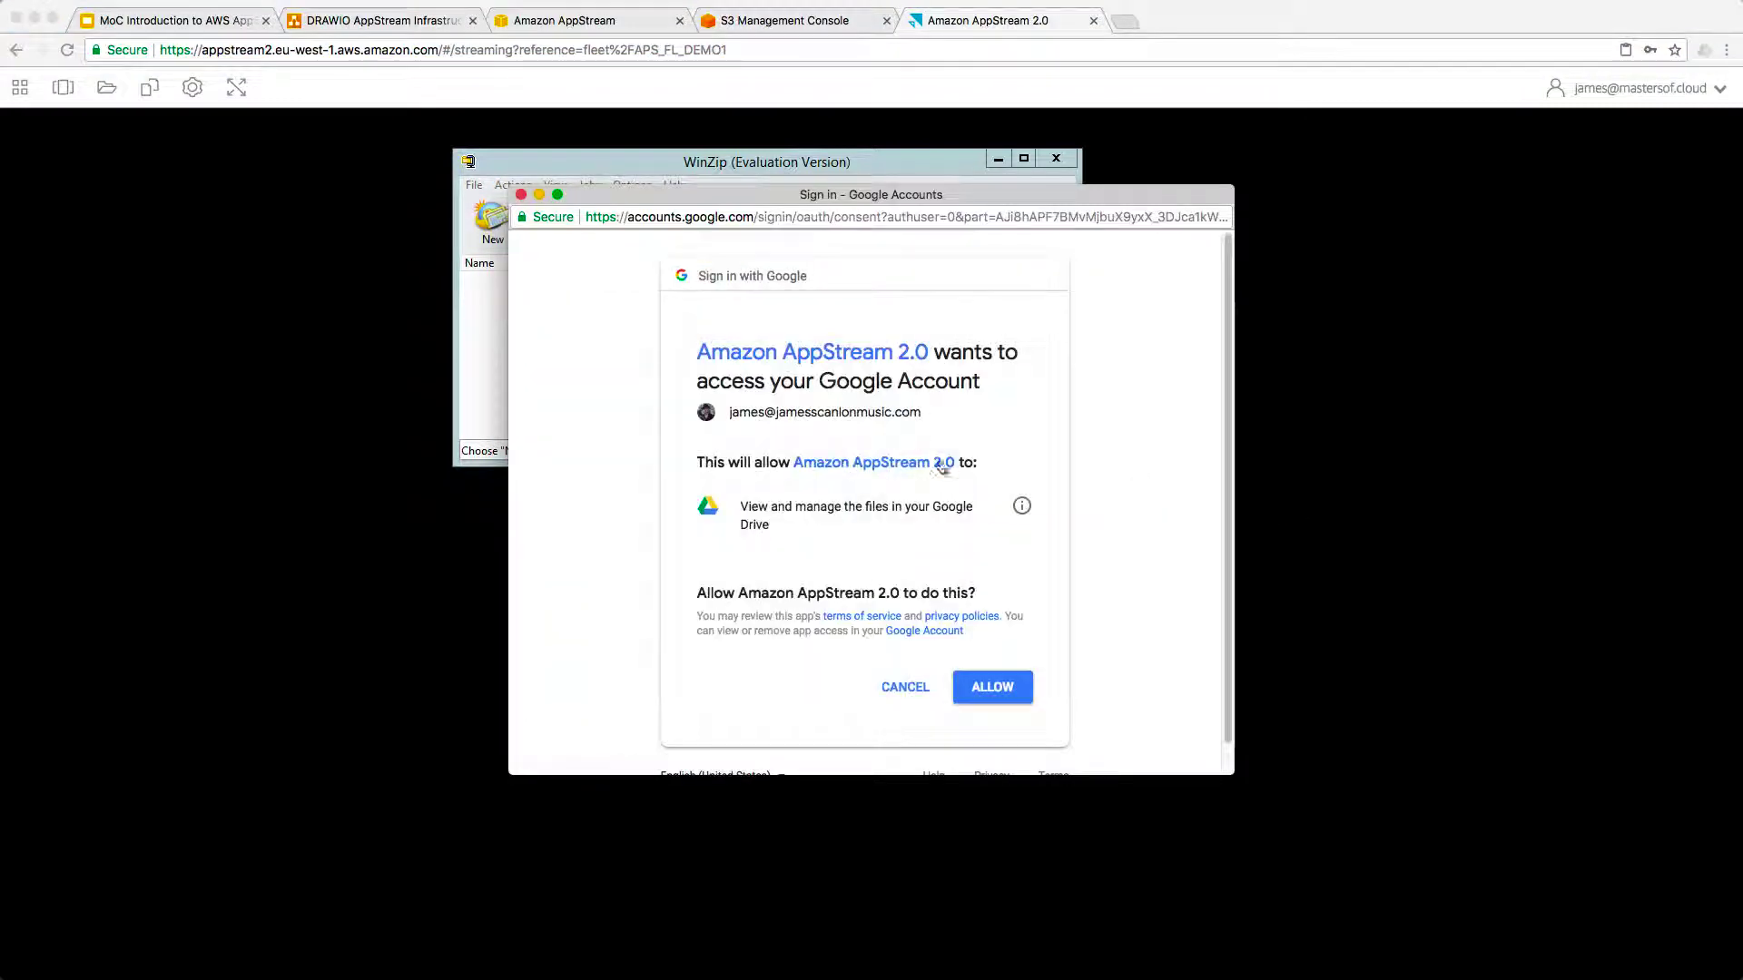
{"action": "left_click", "coordinate": [998, 684]}
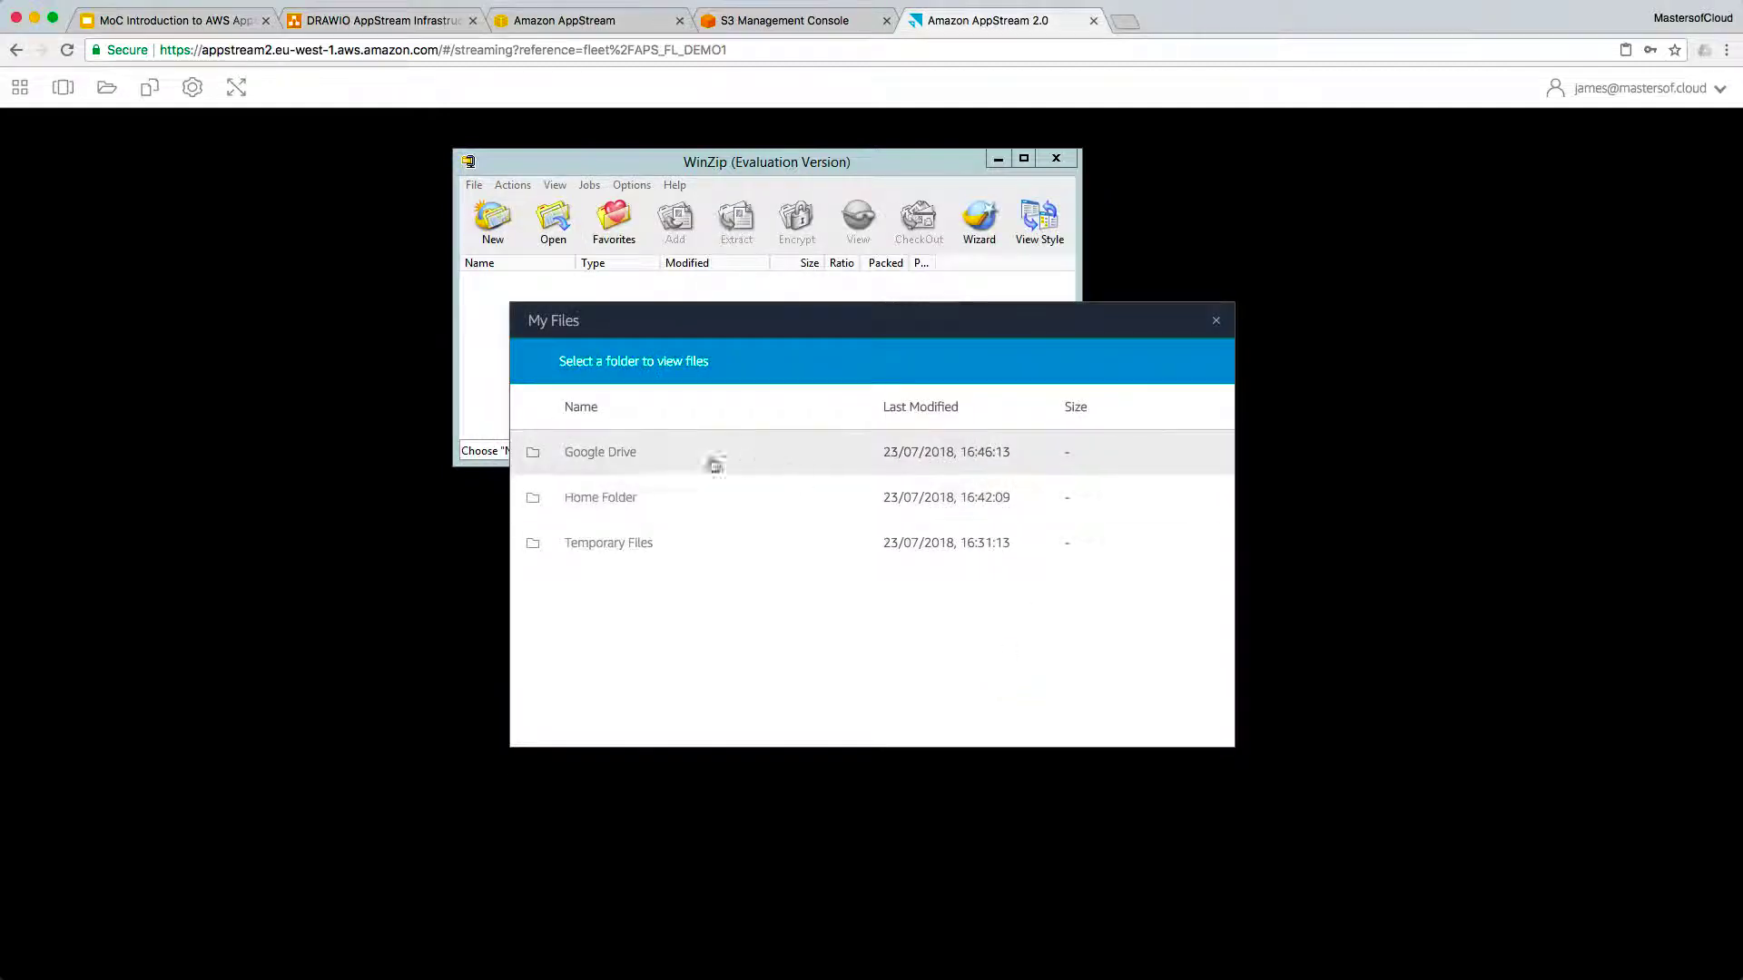
Step: View the contents of the linked Google Drive folder in My Files, and close the file browser
{"action": "left_click", "coordinate": [592, 461]}
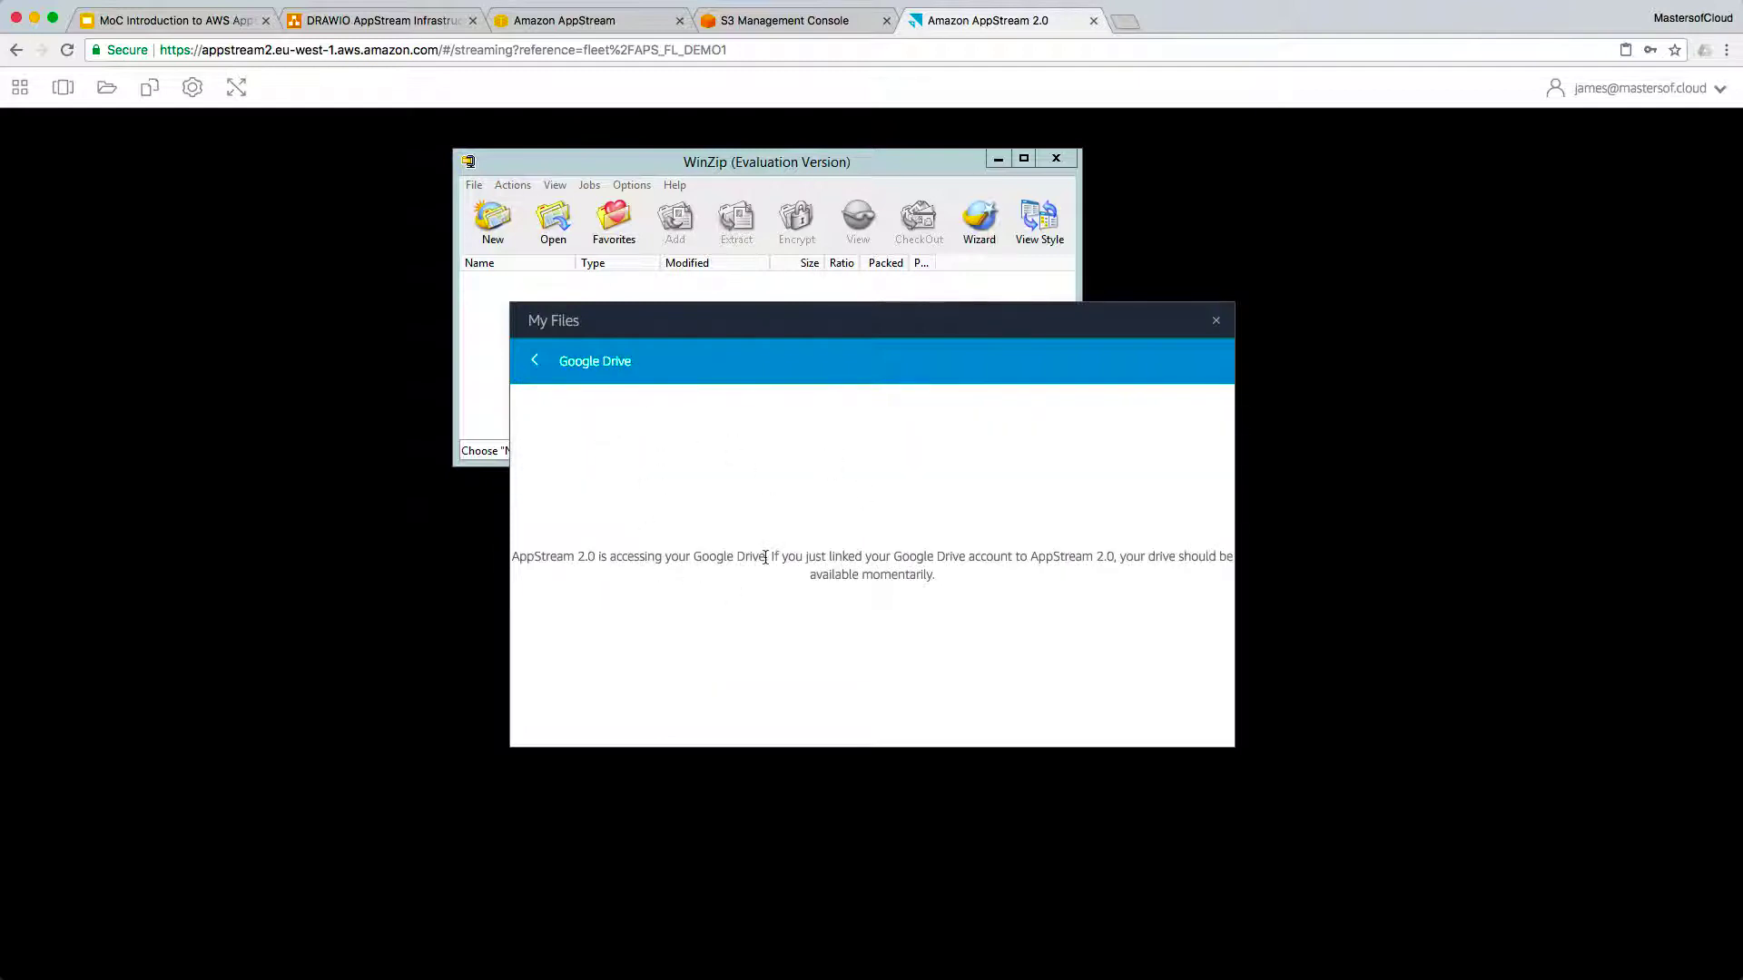
{"action": "left_click_drag", "start_coordinate": [765, 558], "coordinate": [1127, 590]}
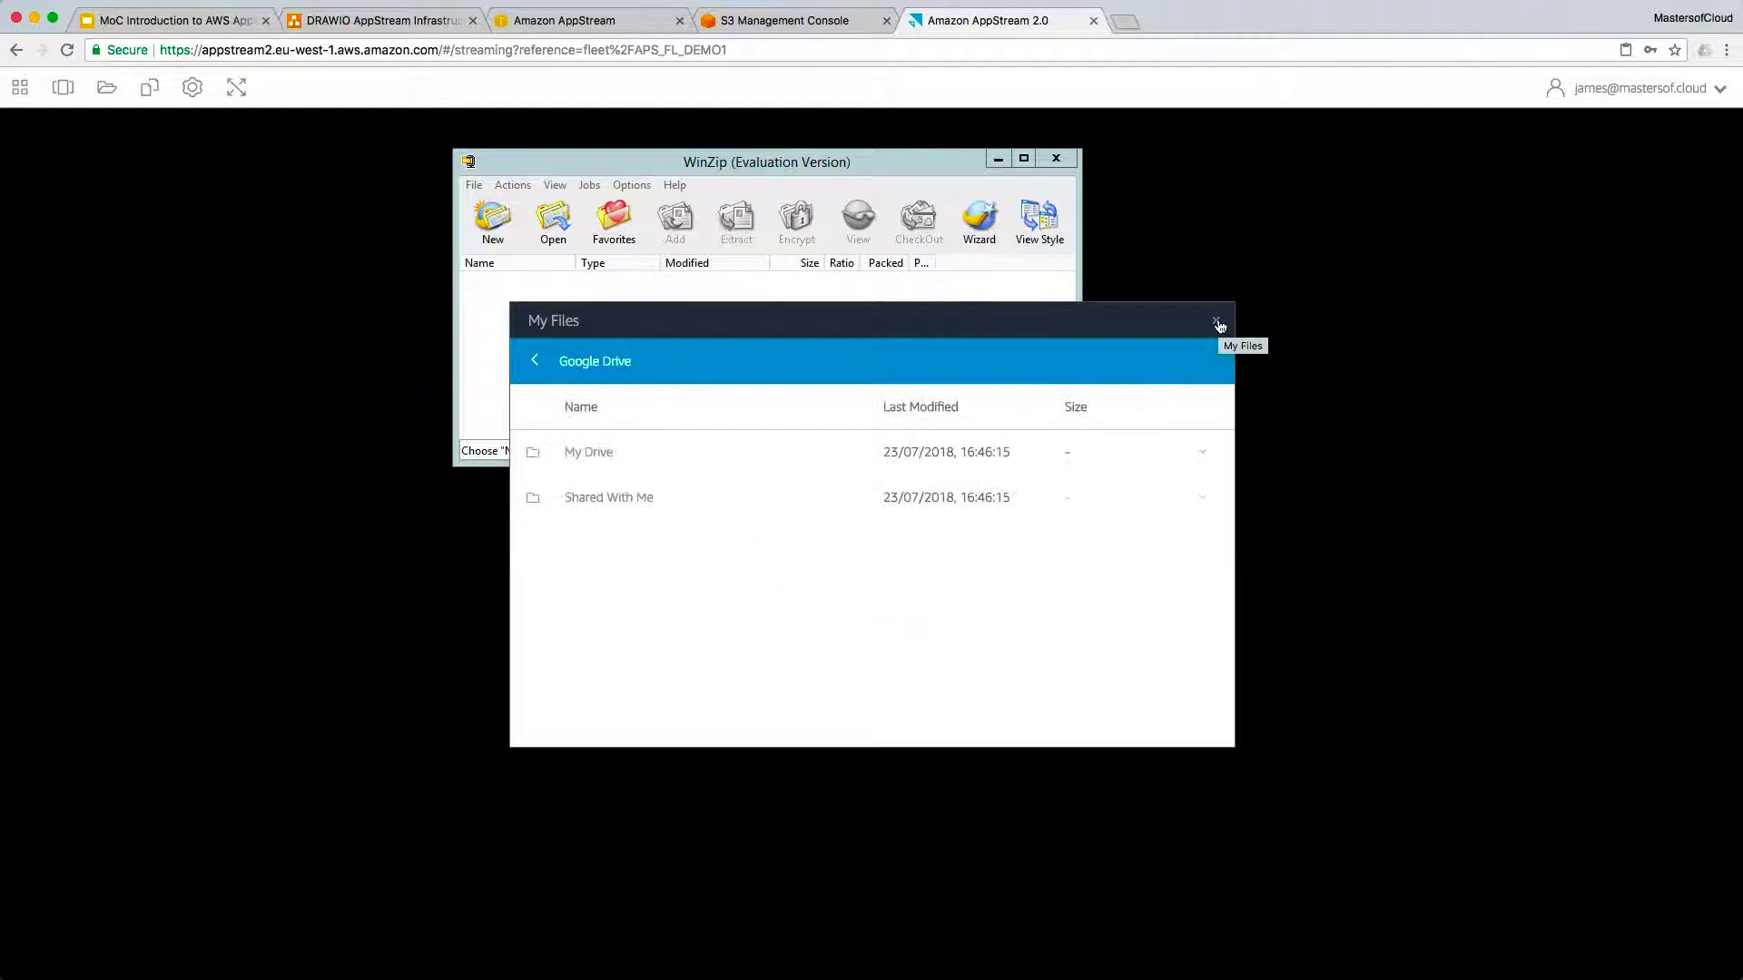
{"action": "left_click", "coordinate": [1217, 323]}
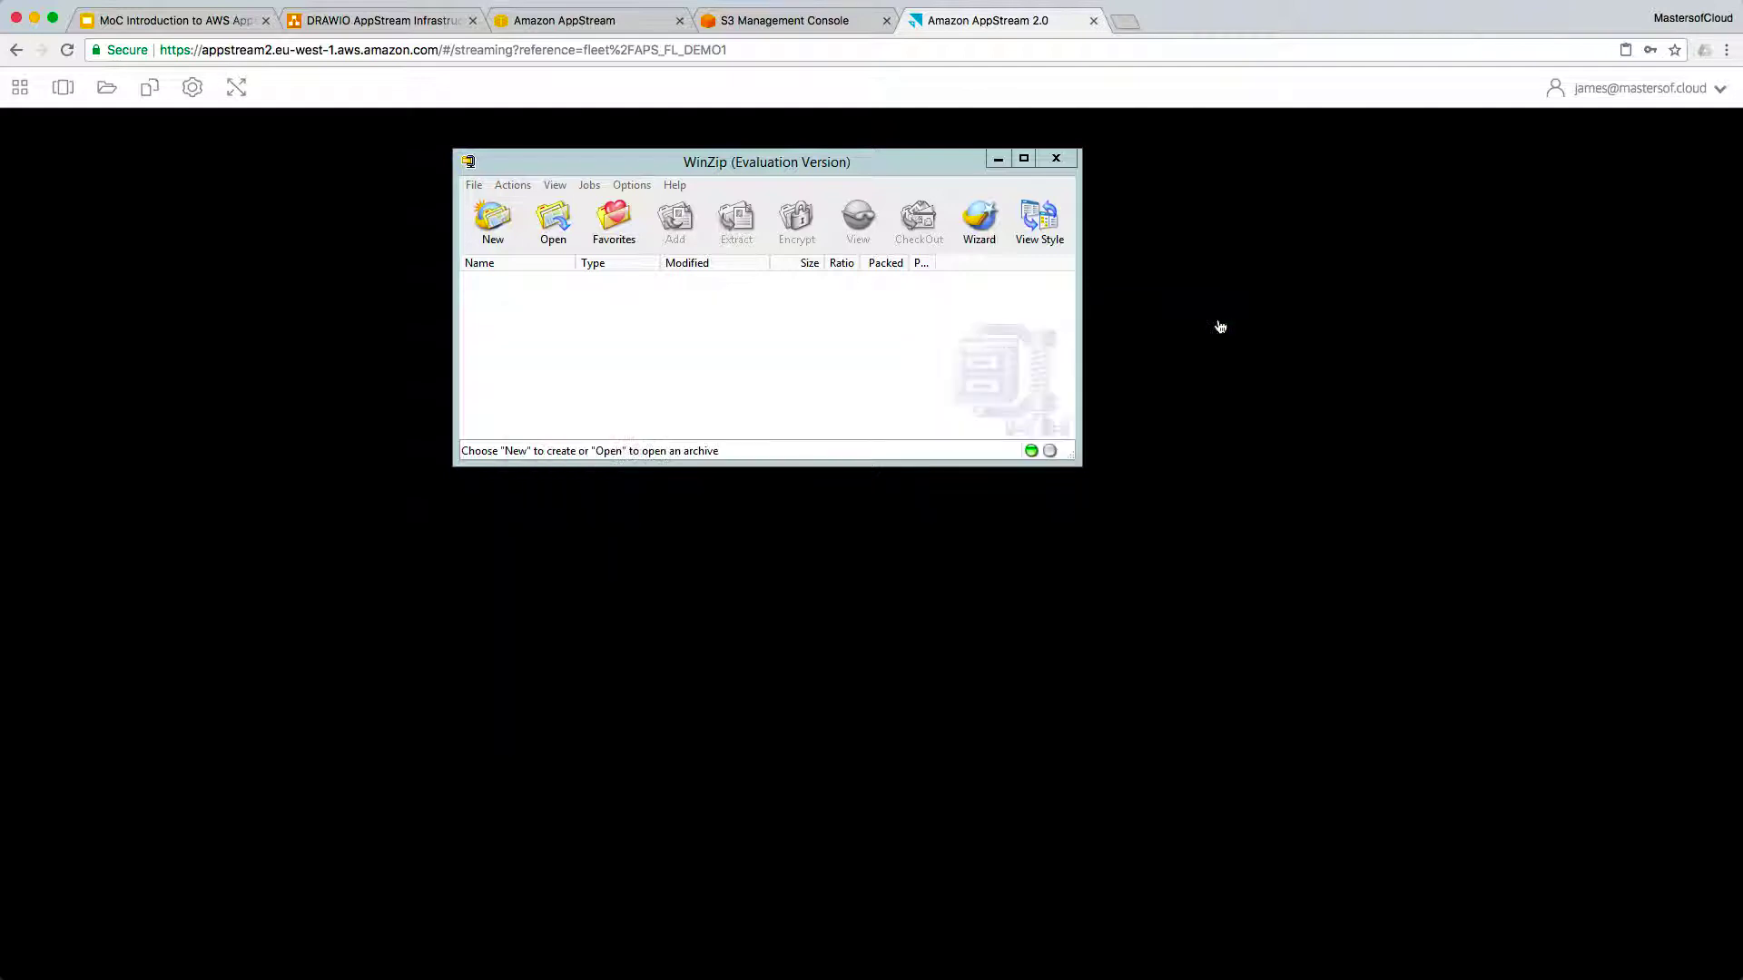
Step: Browse to Google Drive's My Drive folder under This PC in WinZip's Open Archive dialog, and close the dialog without opening an archive
{"action": "left_click", "coordinate": [474, 184]}
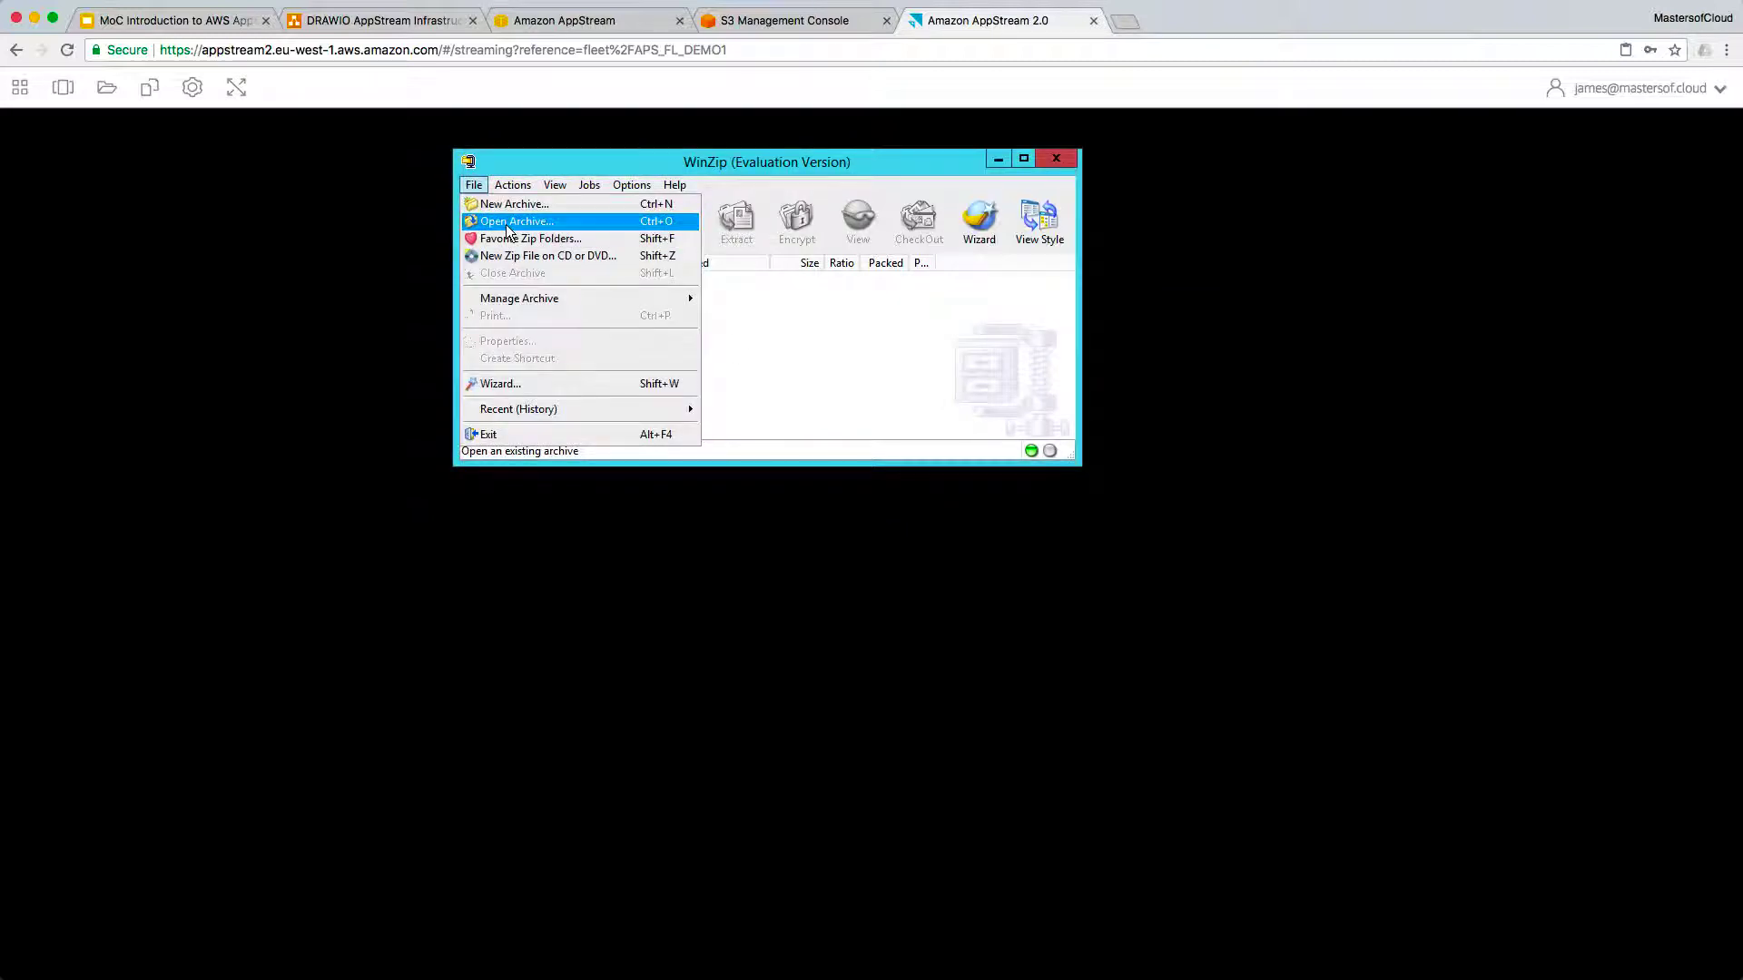
{"action": "left_click", "coordinate": [507, 224]}
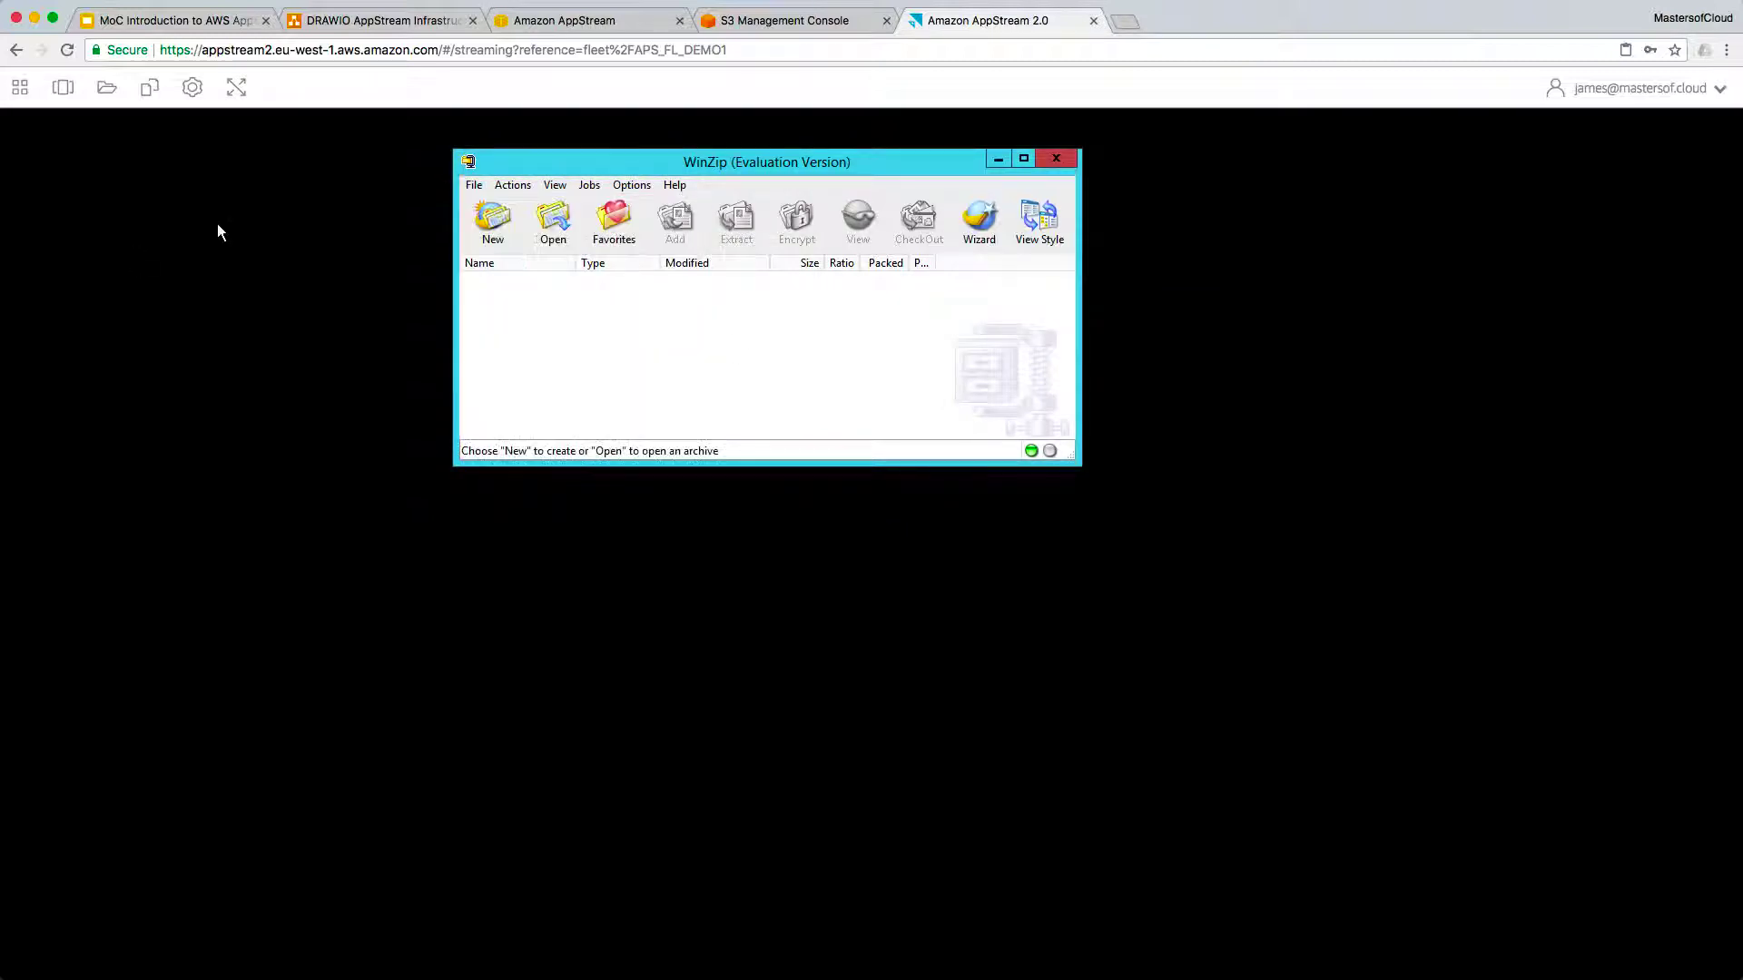
{"action": "left_click", "coordinate": [470, 184]}
{"action": "left_click", "coordinate": [531, 227]}
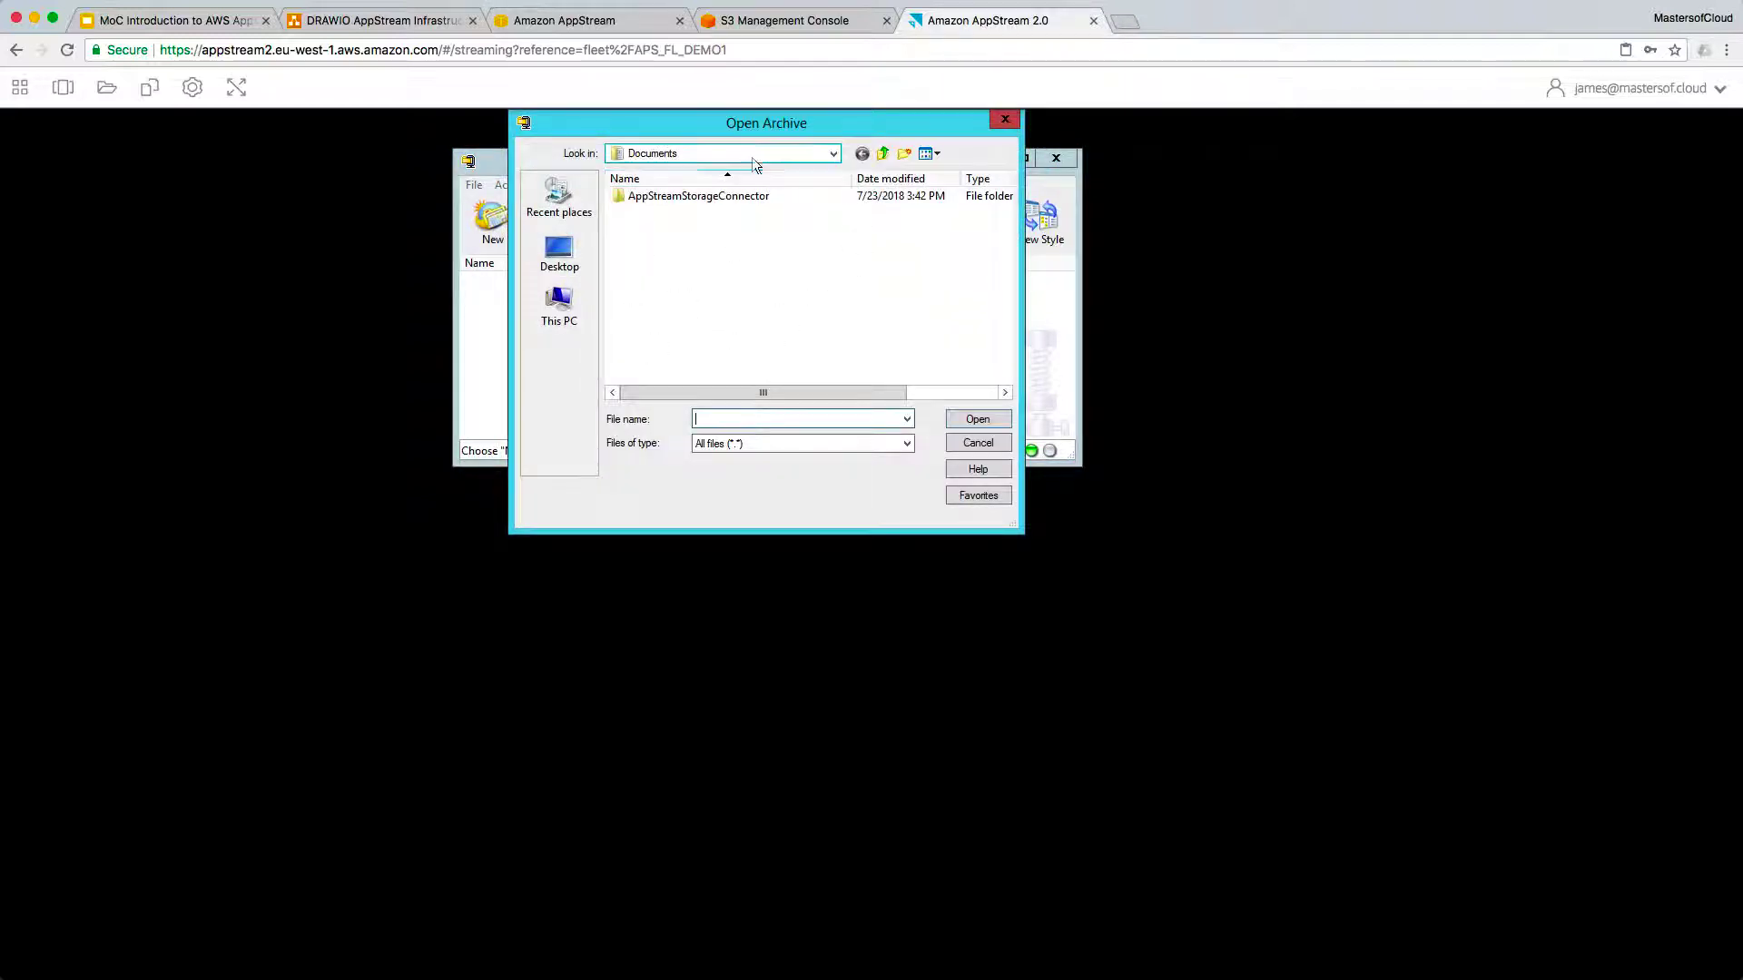
{"action": "left_click", "coordinate": [557, 315]}
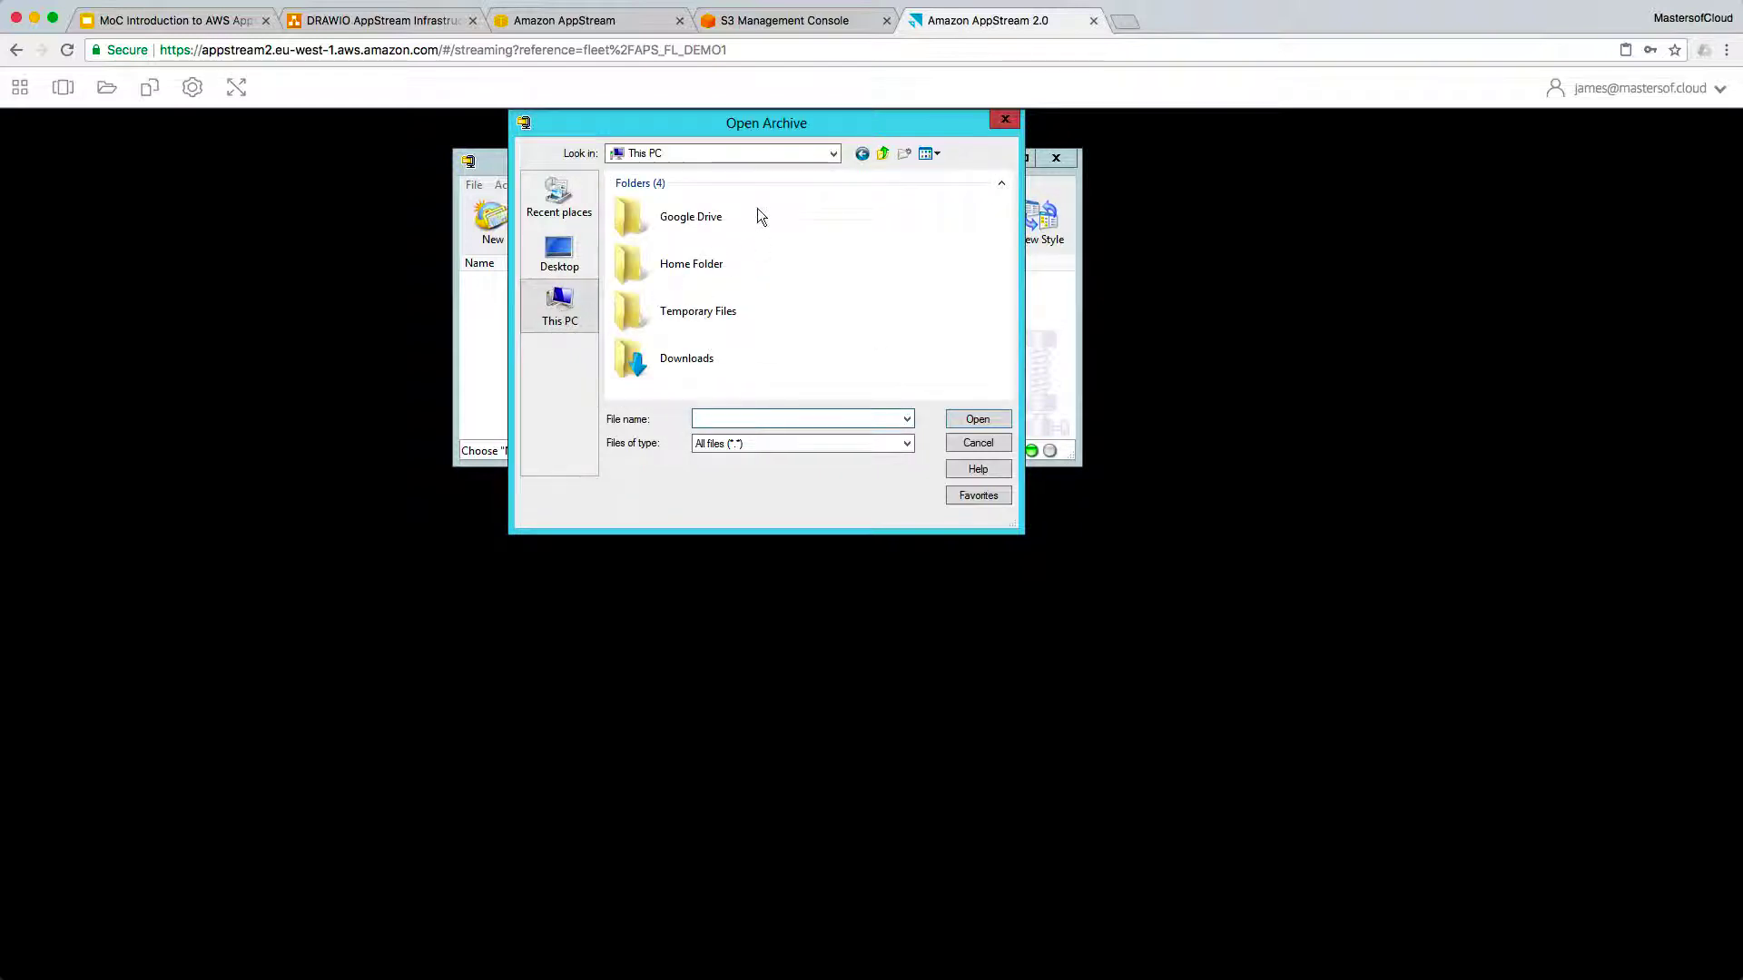
{"action": "double_click", "coordinate": [688, 220]}
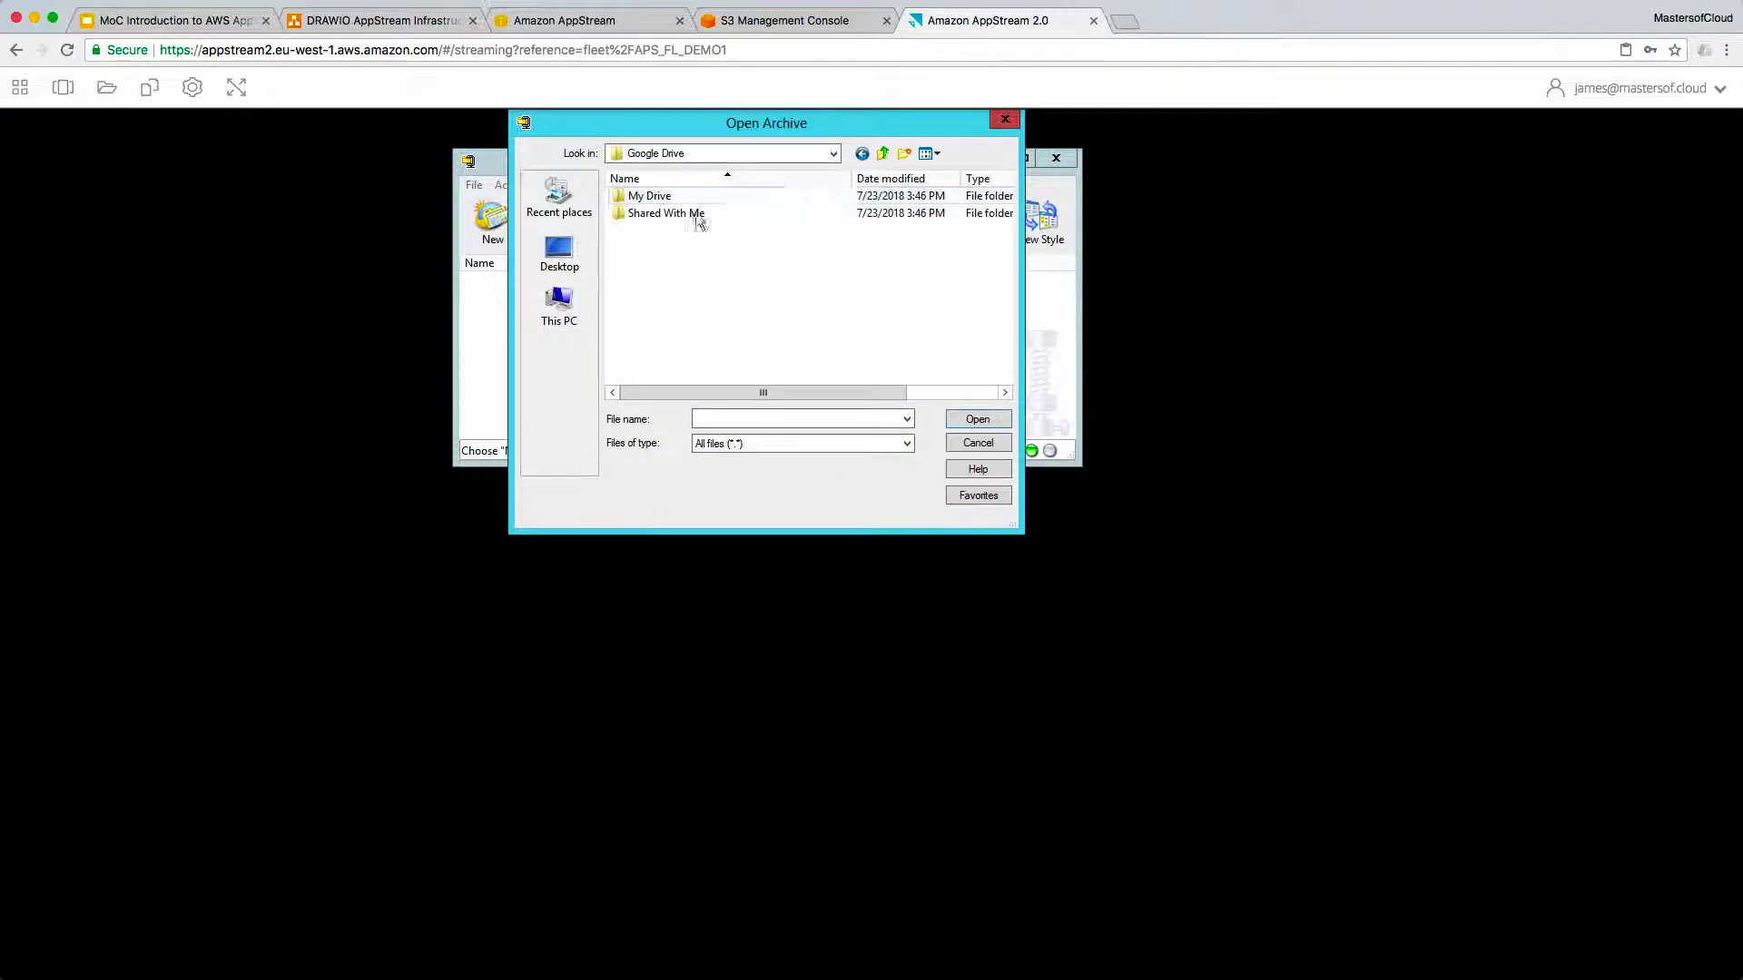
{"action": "double_click", "coordinate": [652, 197]}
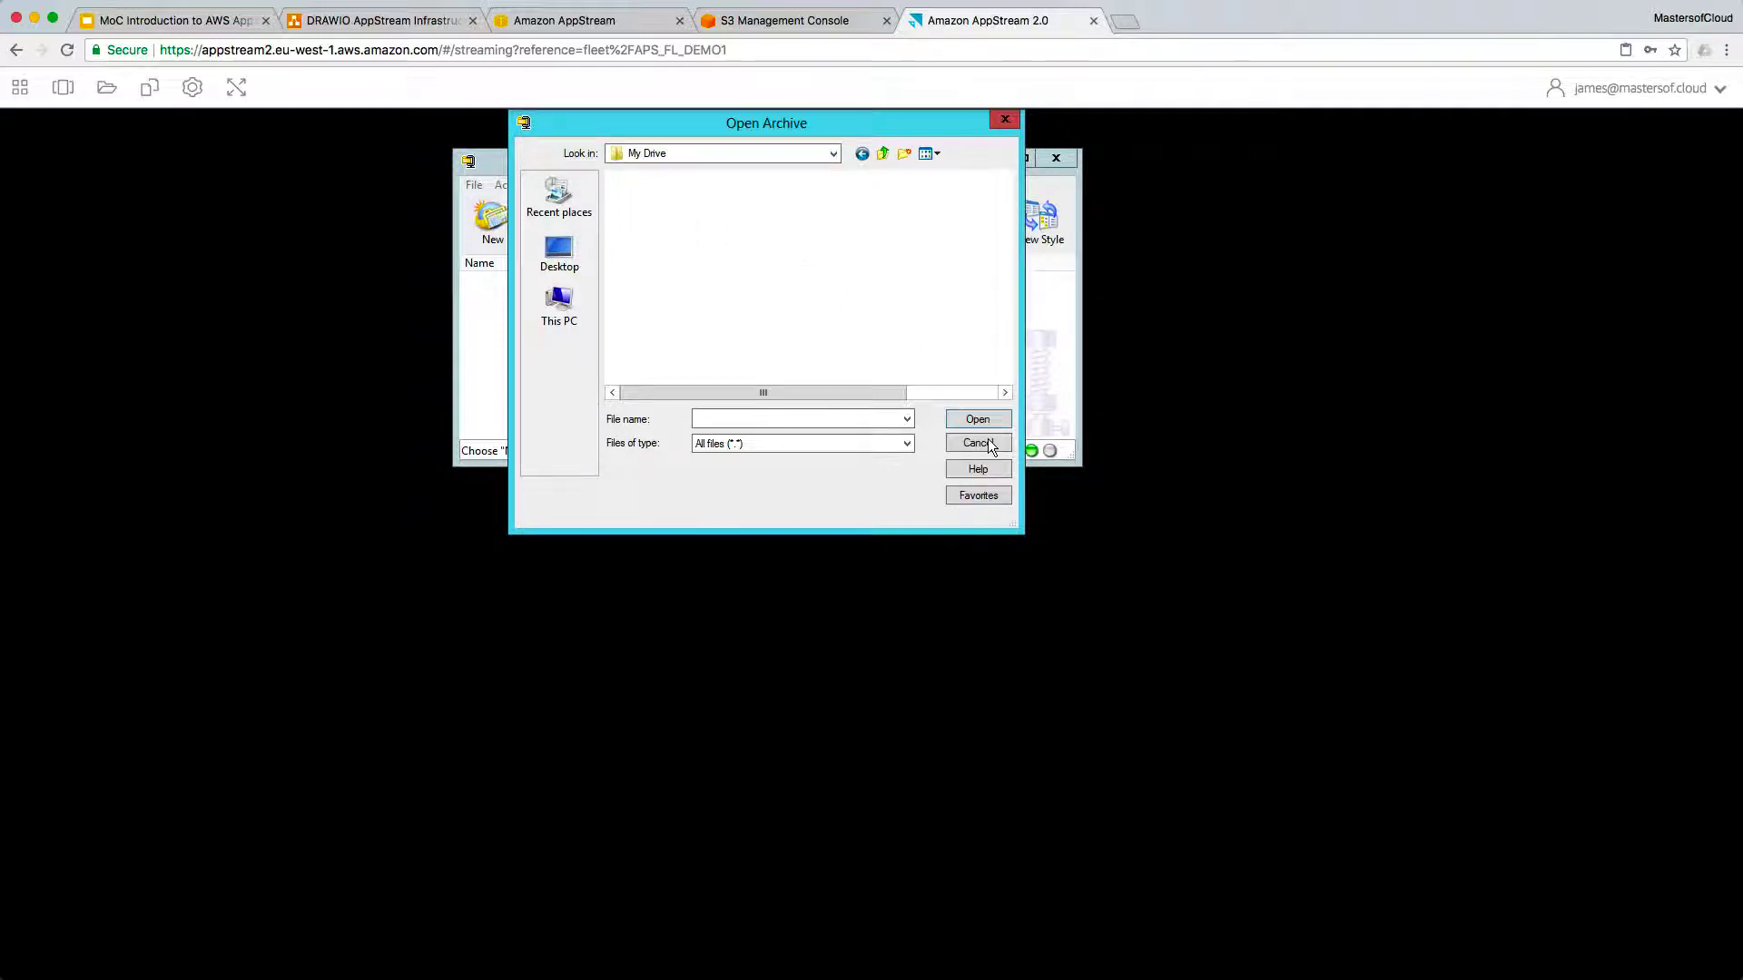
{"action": "left_click", "coordinate": [1005, 118]}
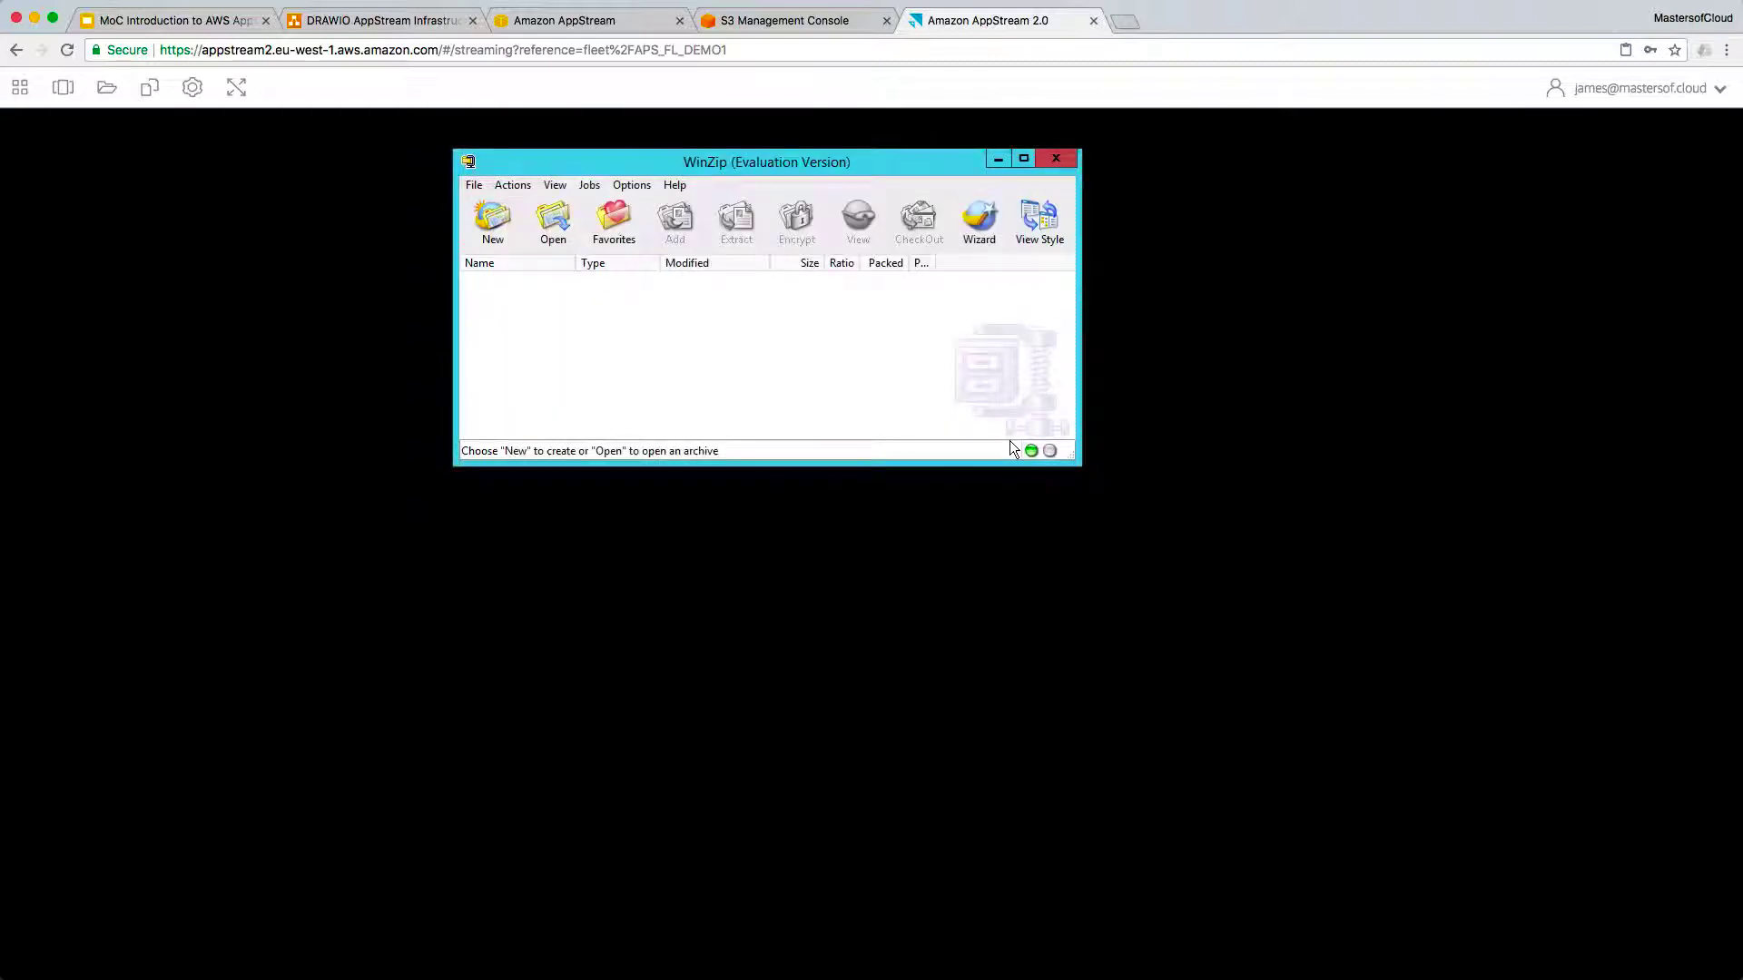